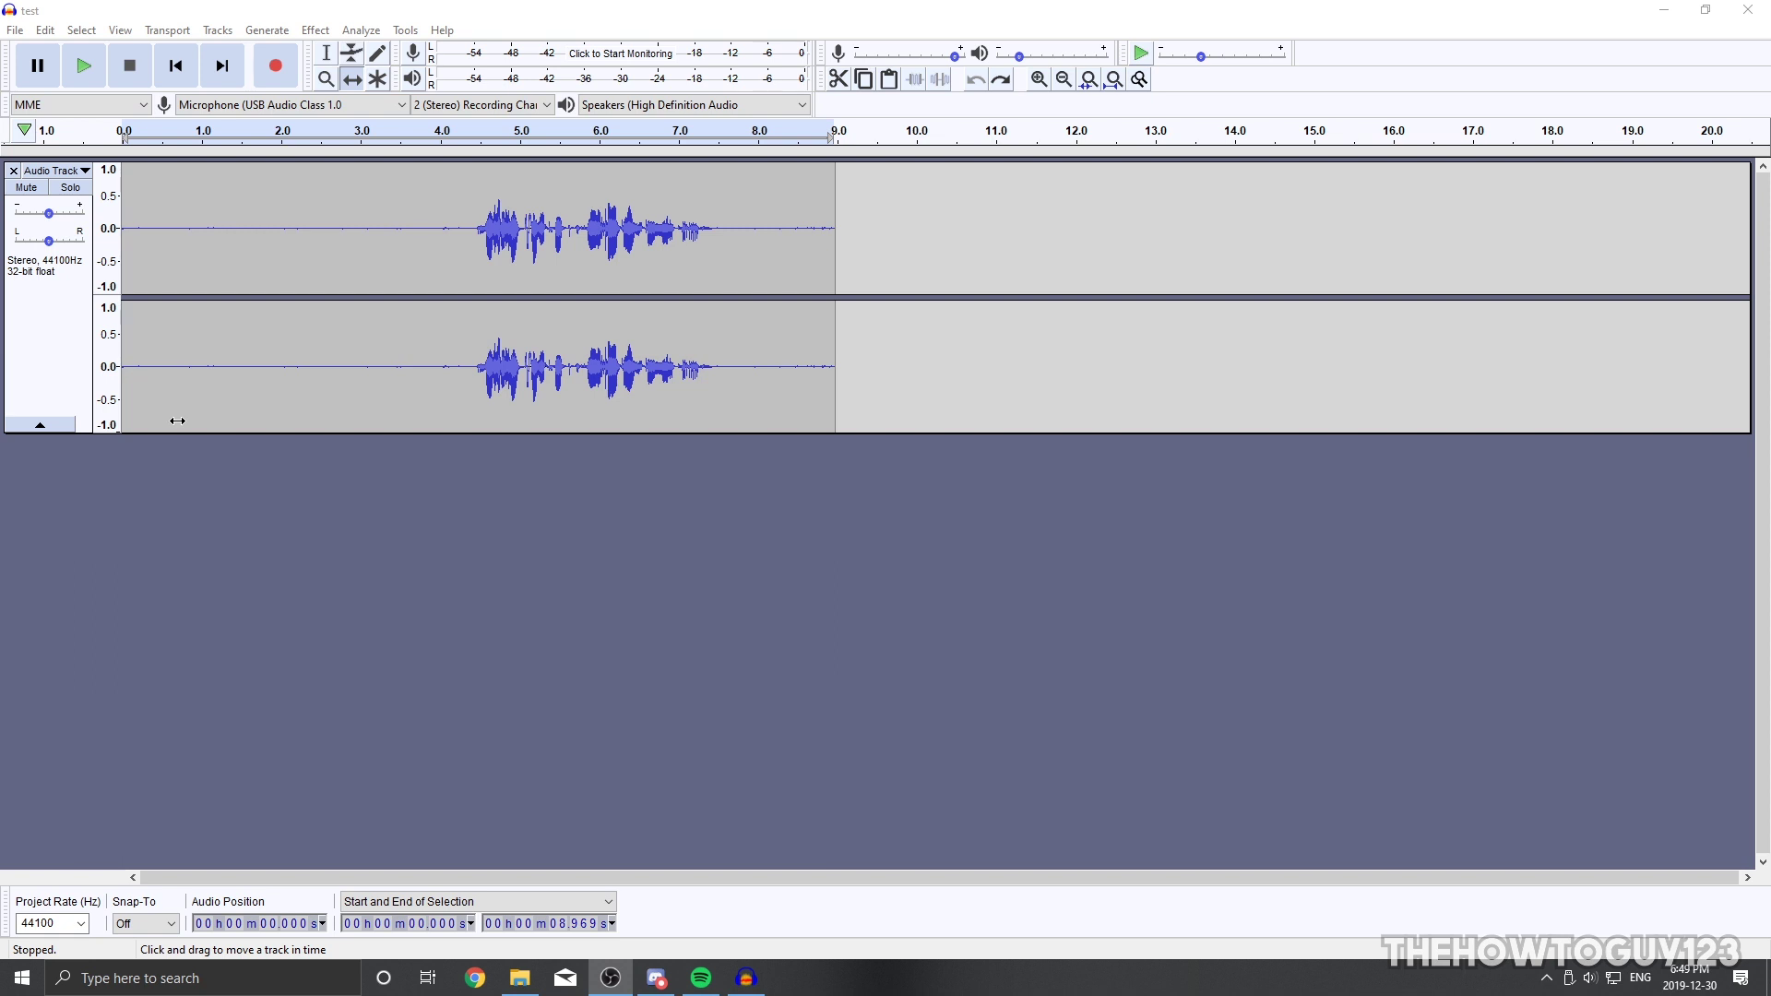
Browse the effects list without applying anything, then play and stop the recorded clip.
left_click(316, 30)
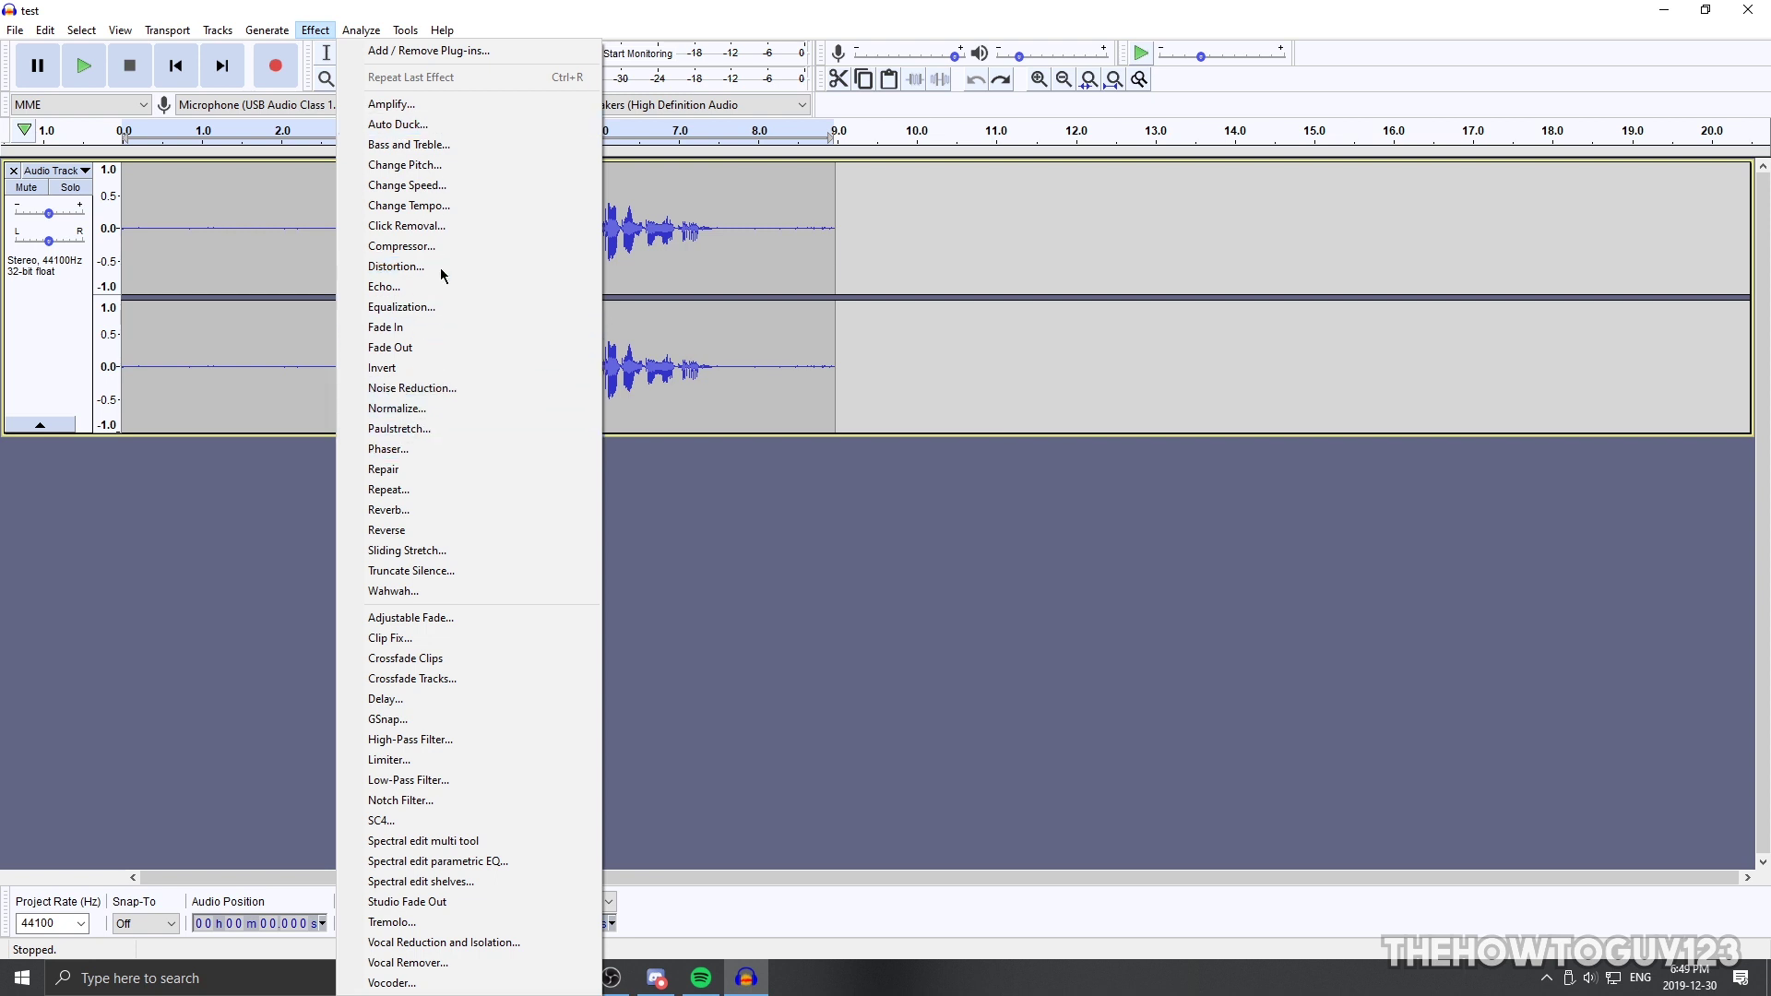
left_click(110, 545)
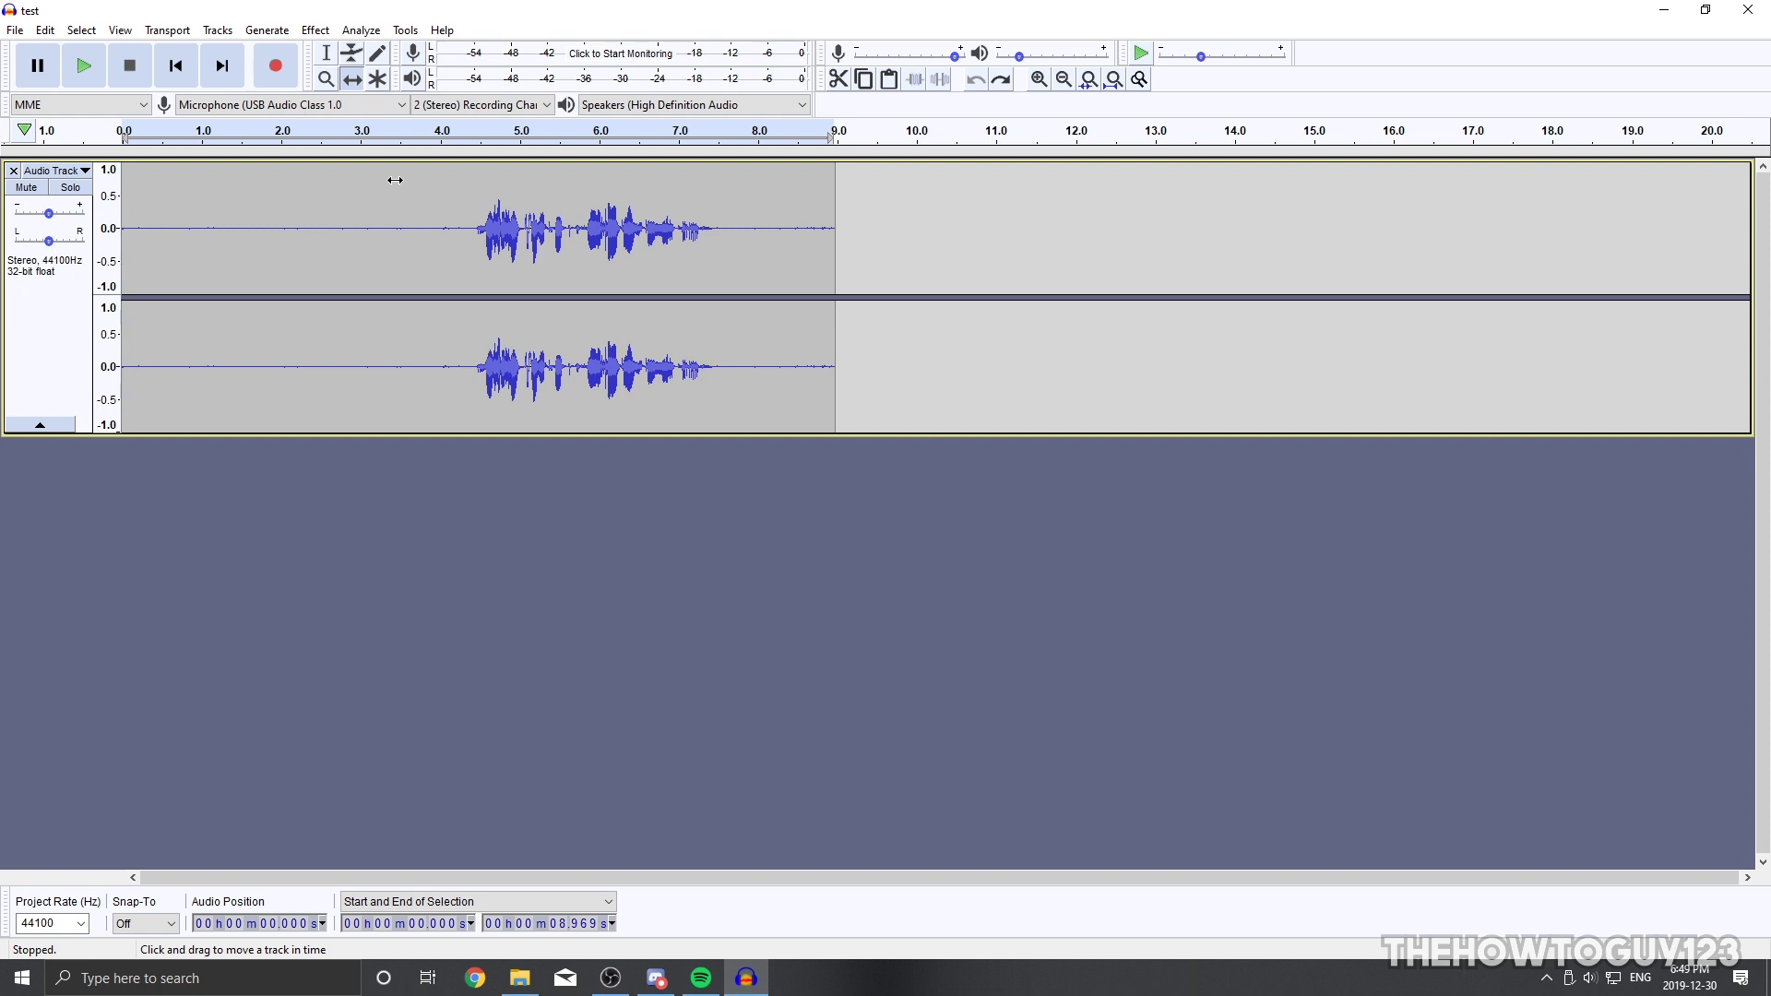
key("space")
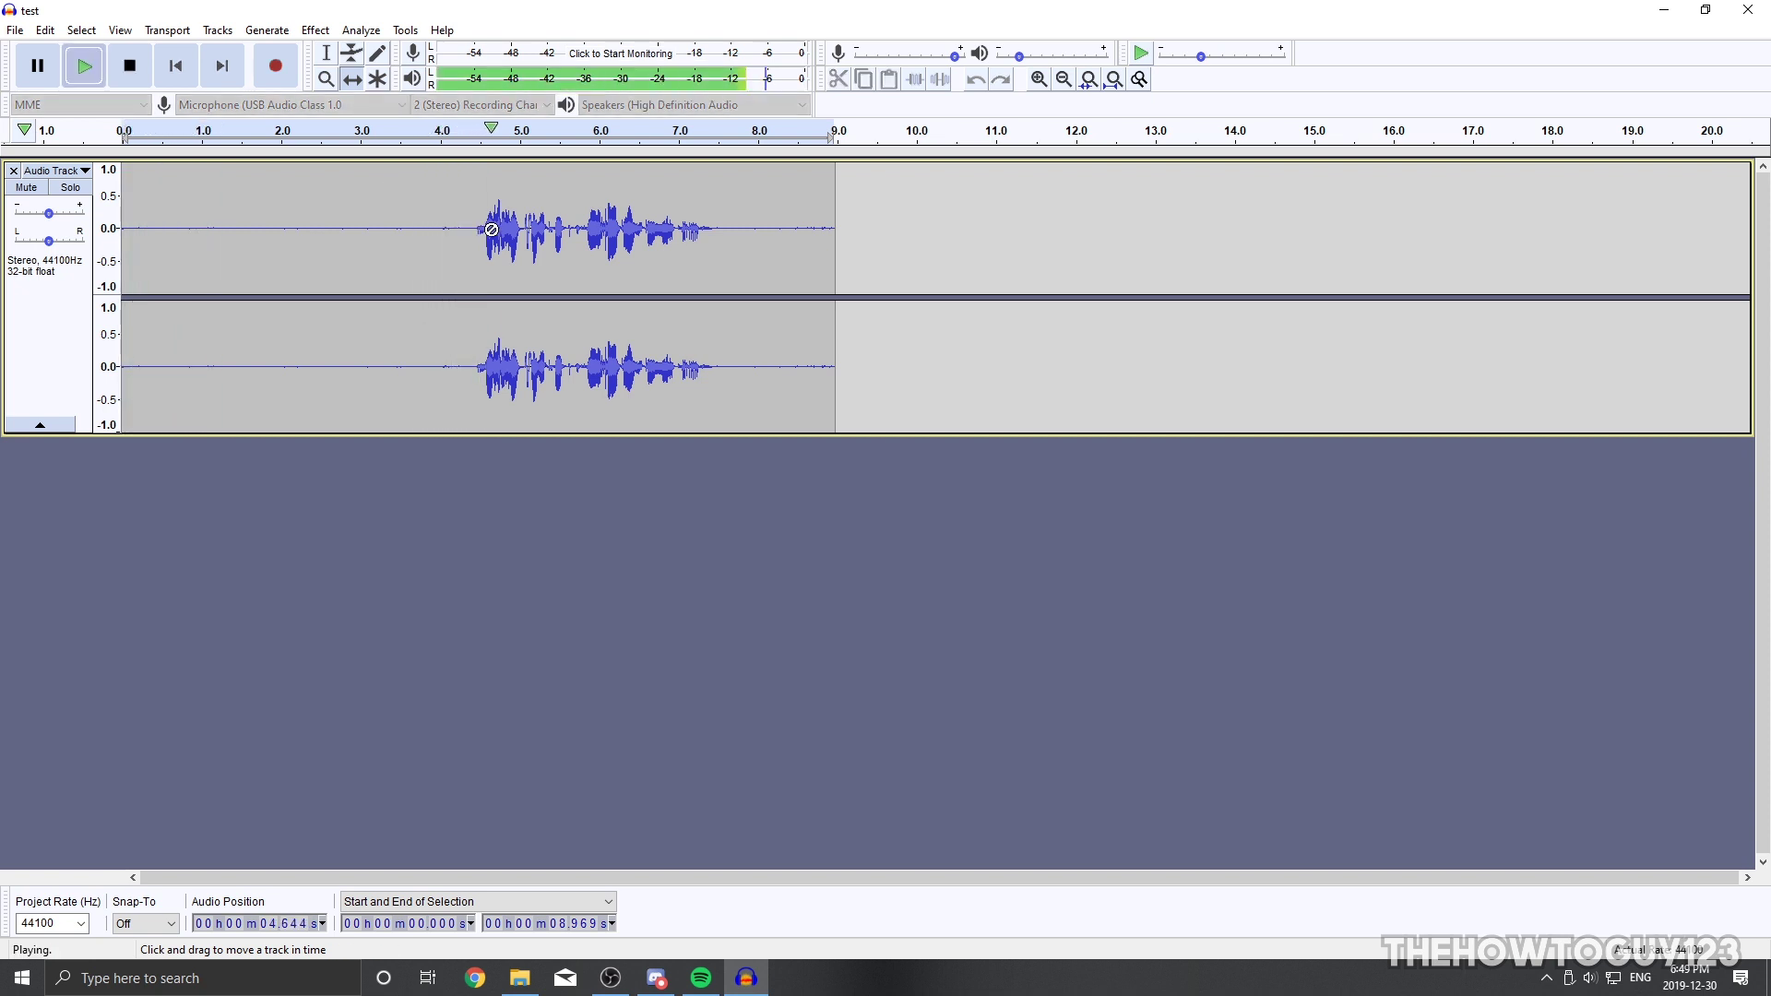
left_click(130, 65)
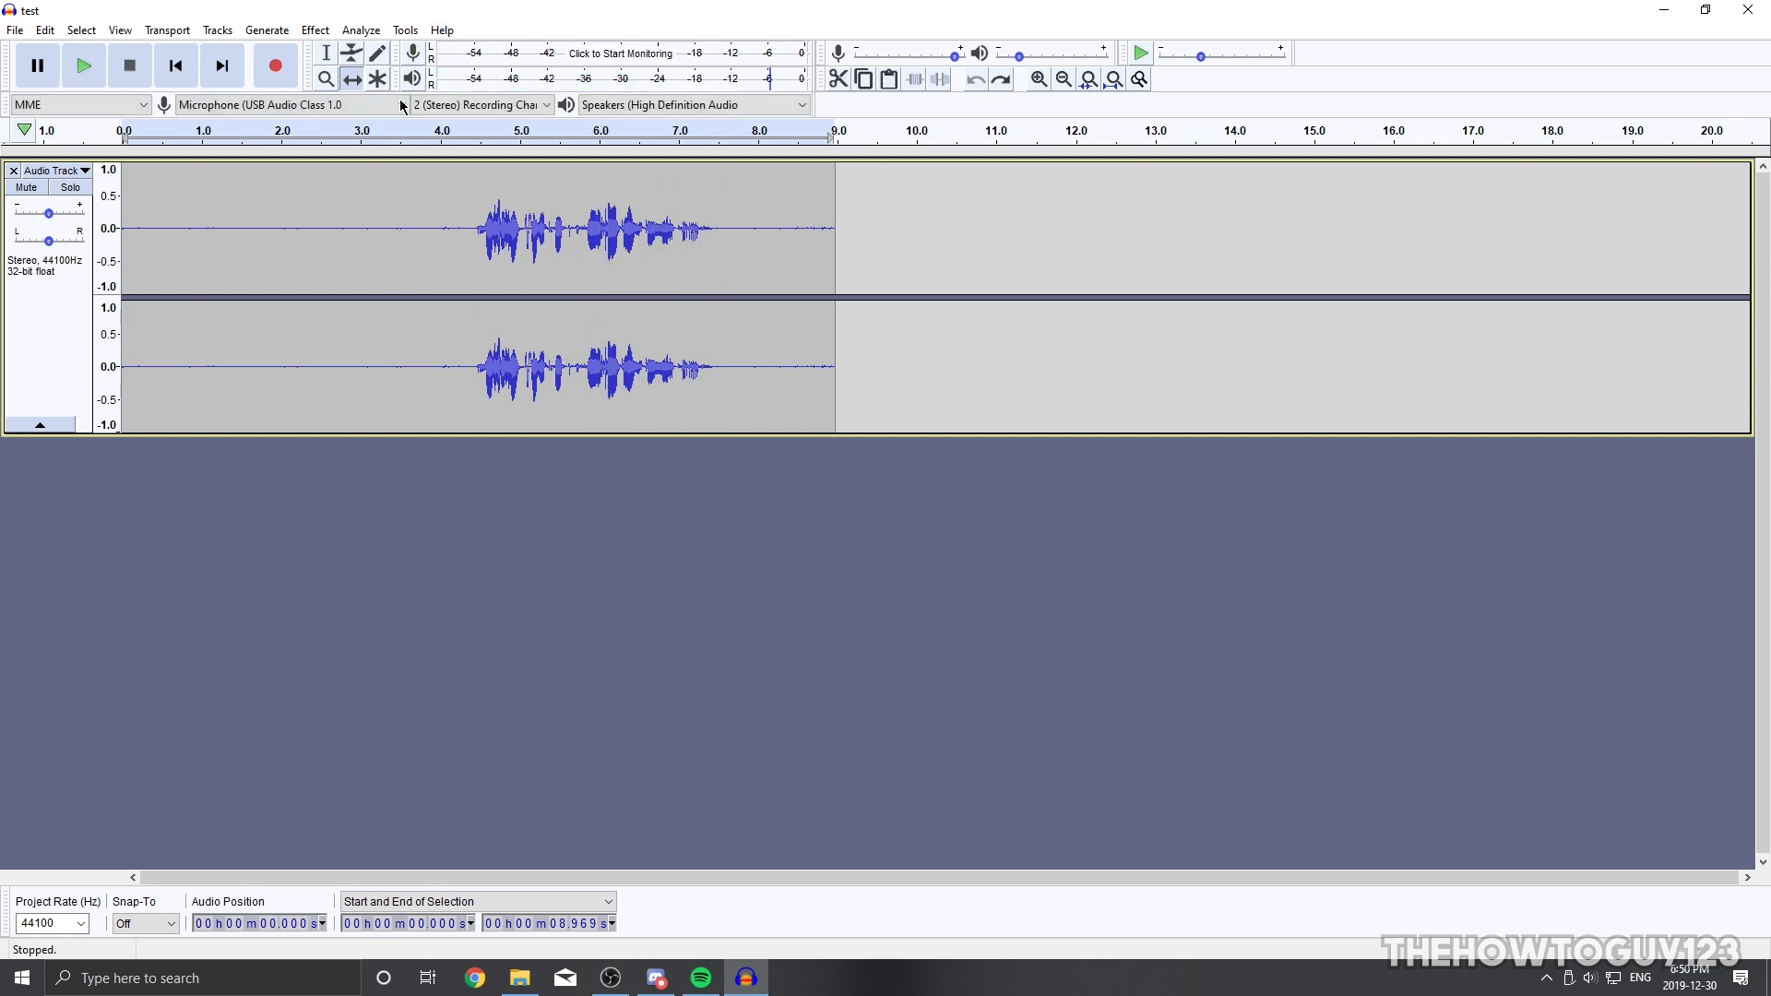
Run the YouTube macro on the clip.
left_click(405, 30)
mouse_move(452, 92)
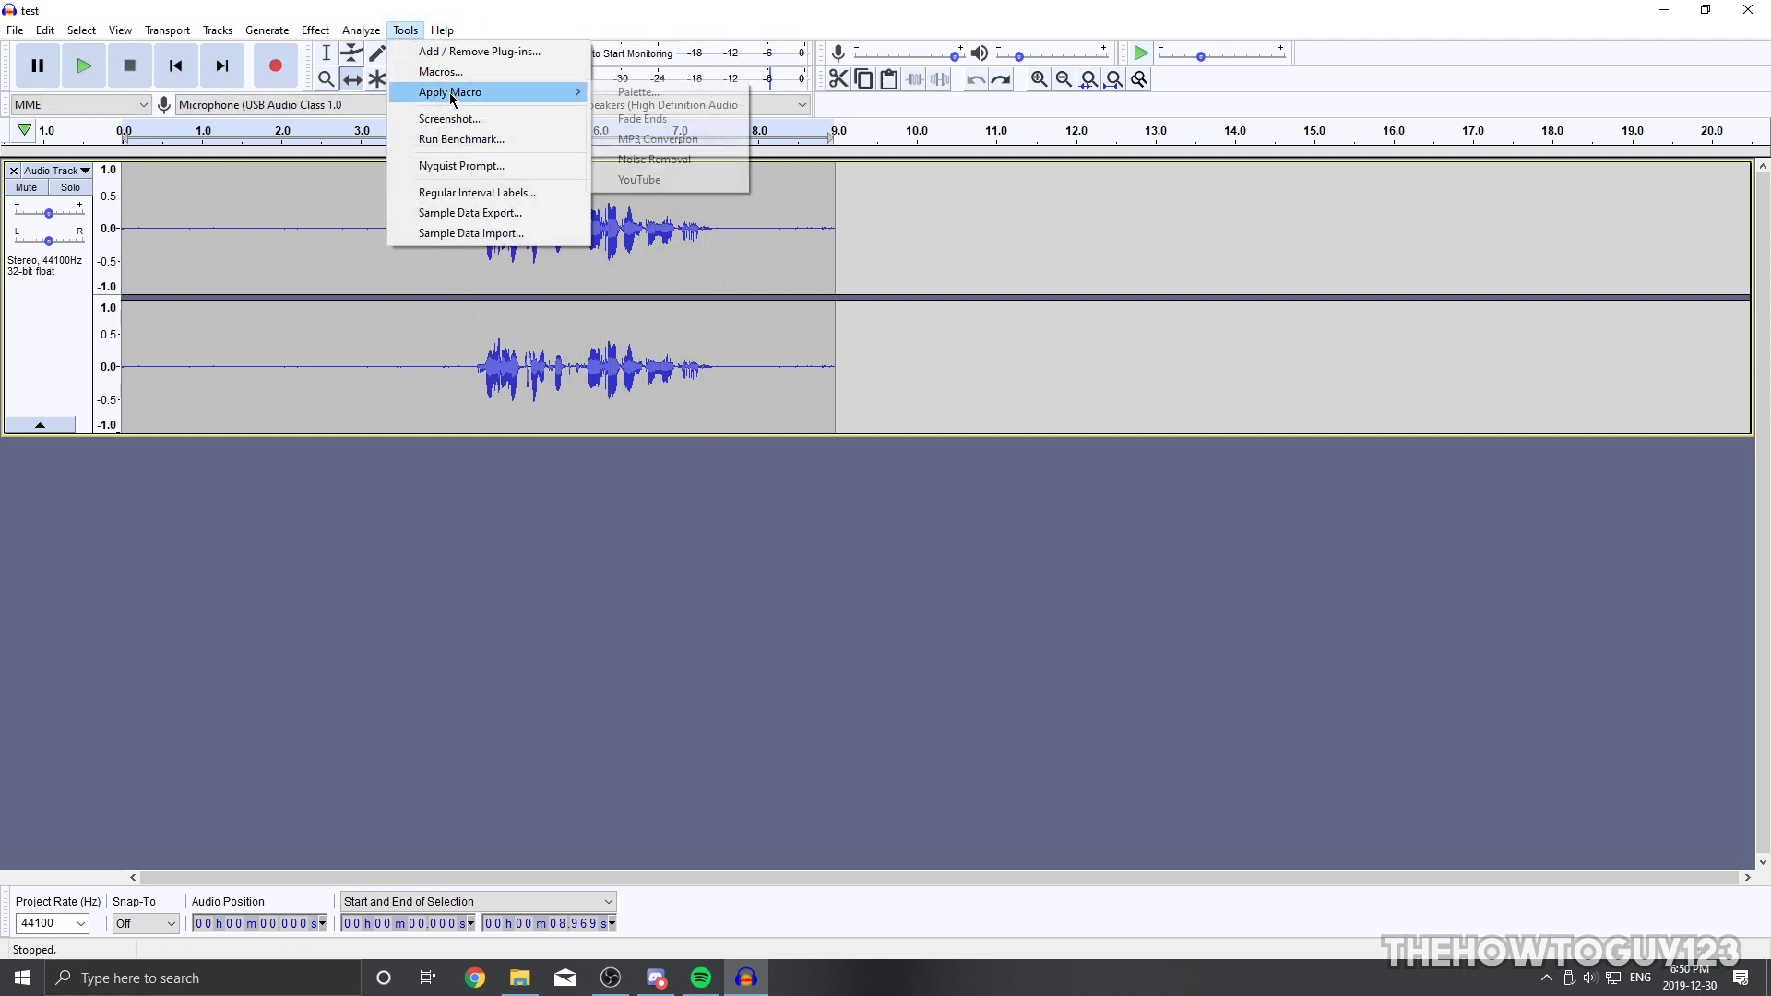
left_click(682, 181)
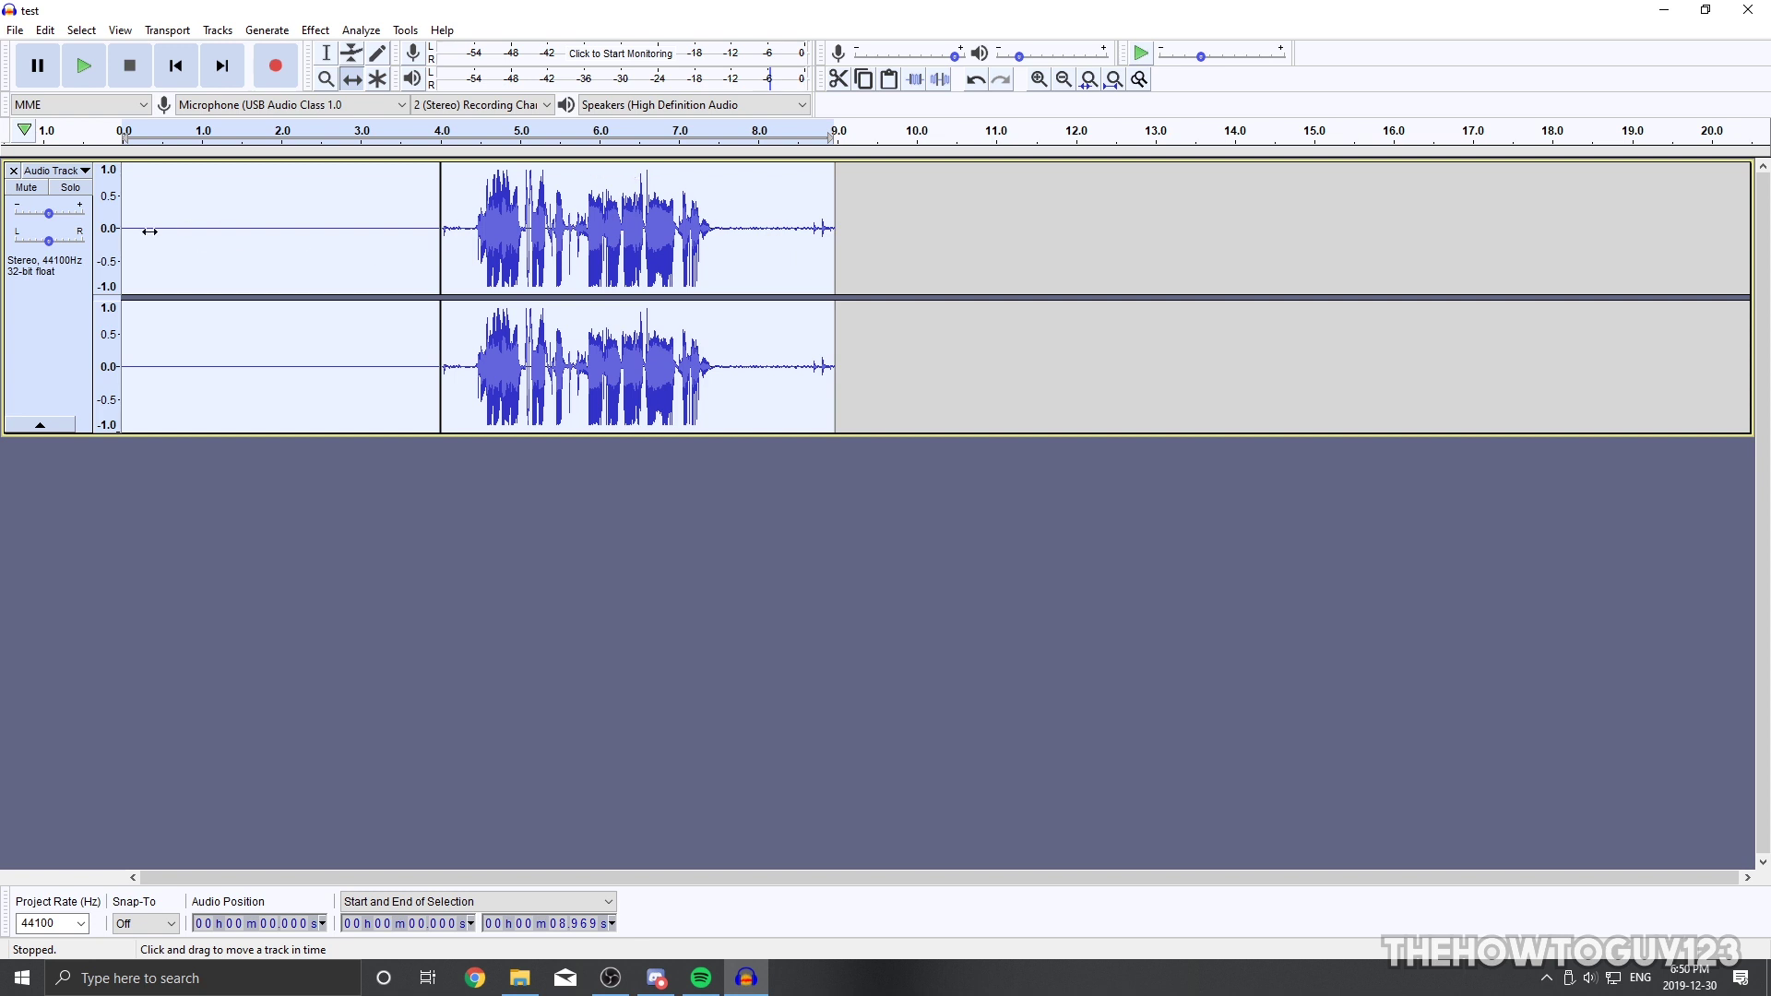
Lower the track gain to -2.0 dB, listen, then undo the gain change and macro.
left_click_drag(53, 220, 46, 227)
key("space")
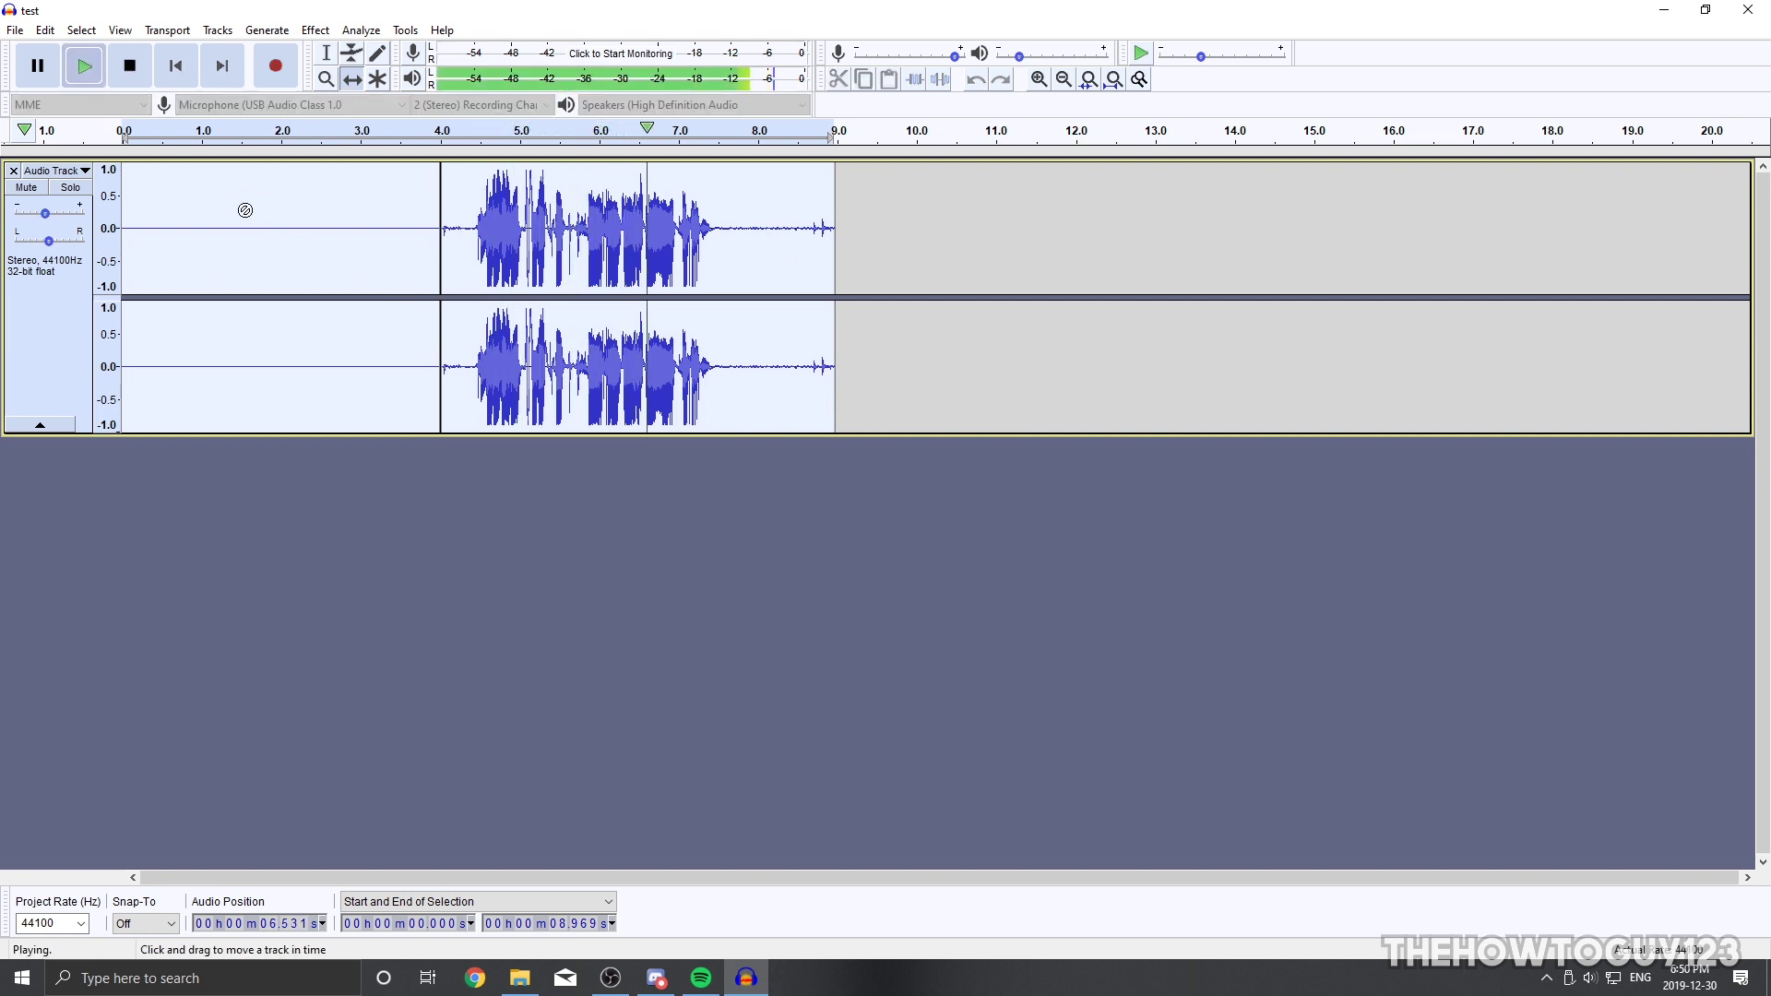
key("space")
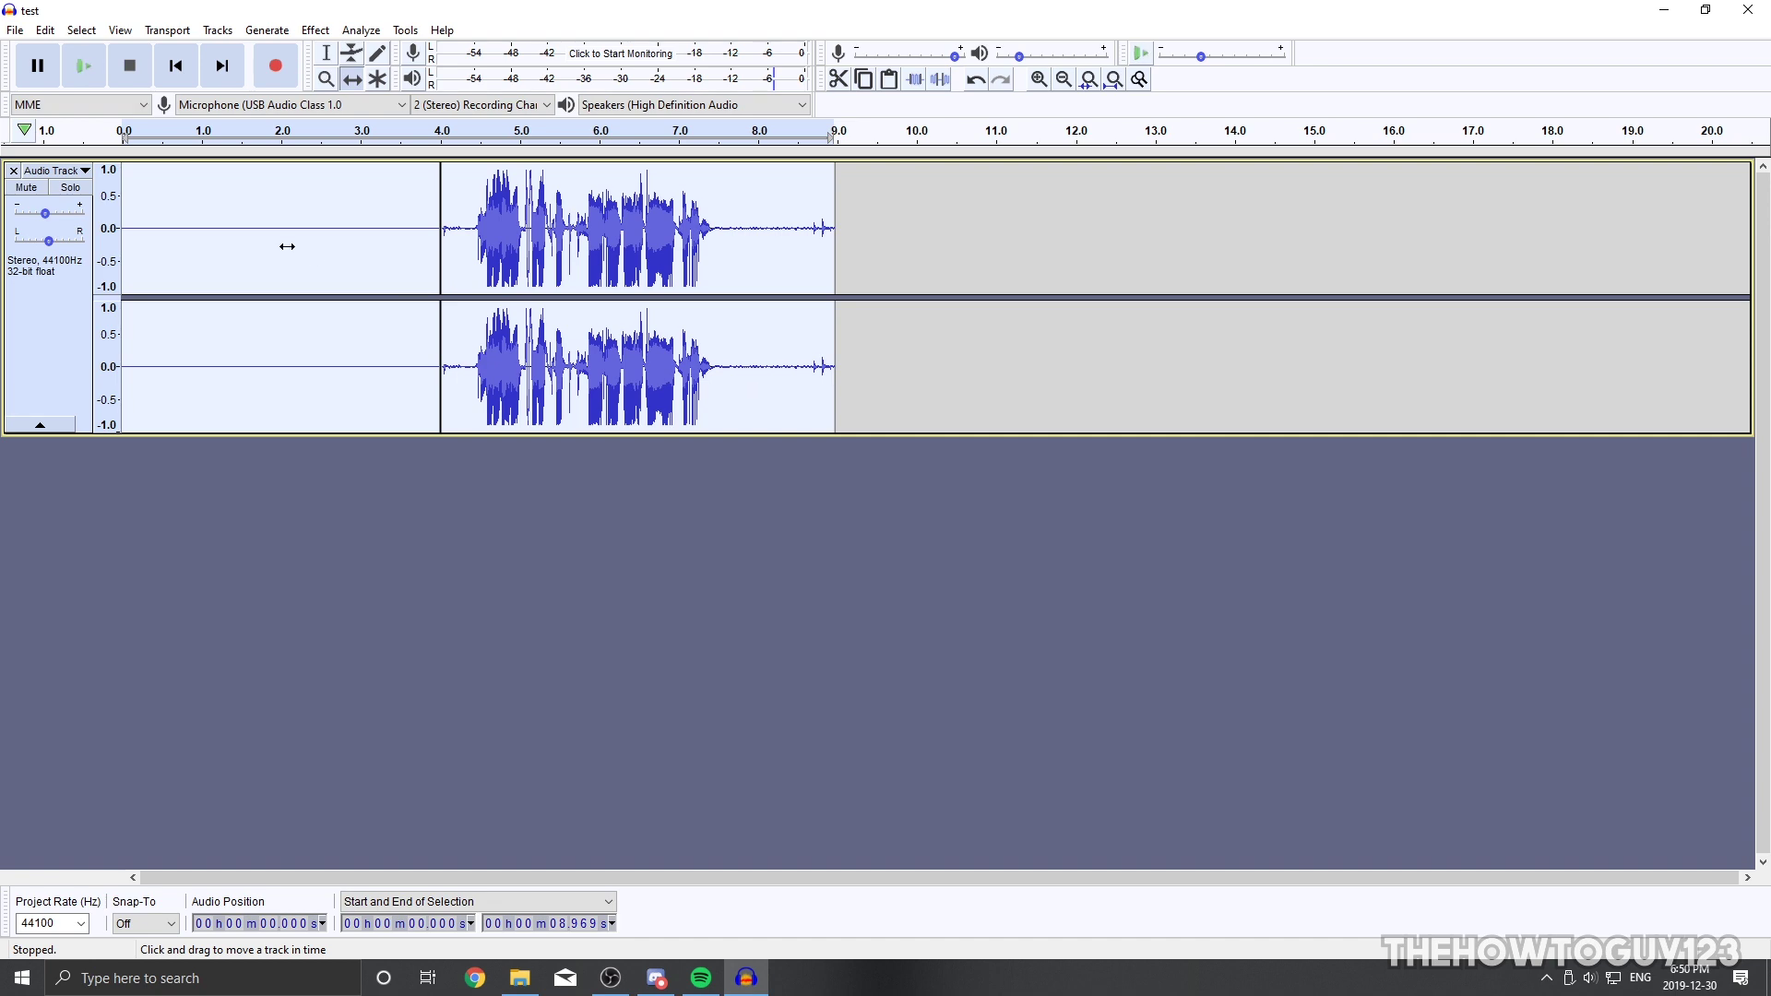
key("ctrl+z")
key("ctrl+z")
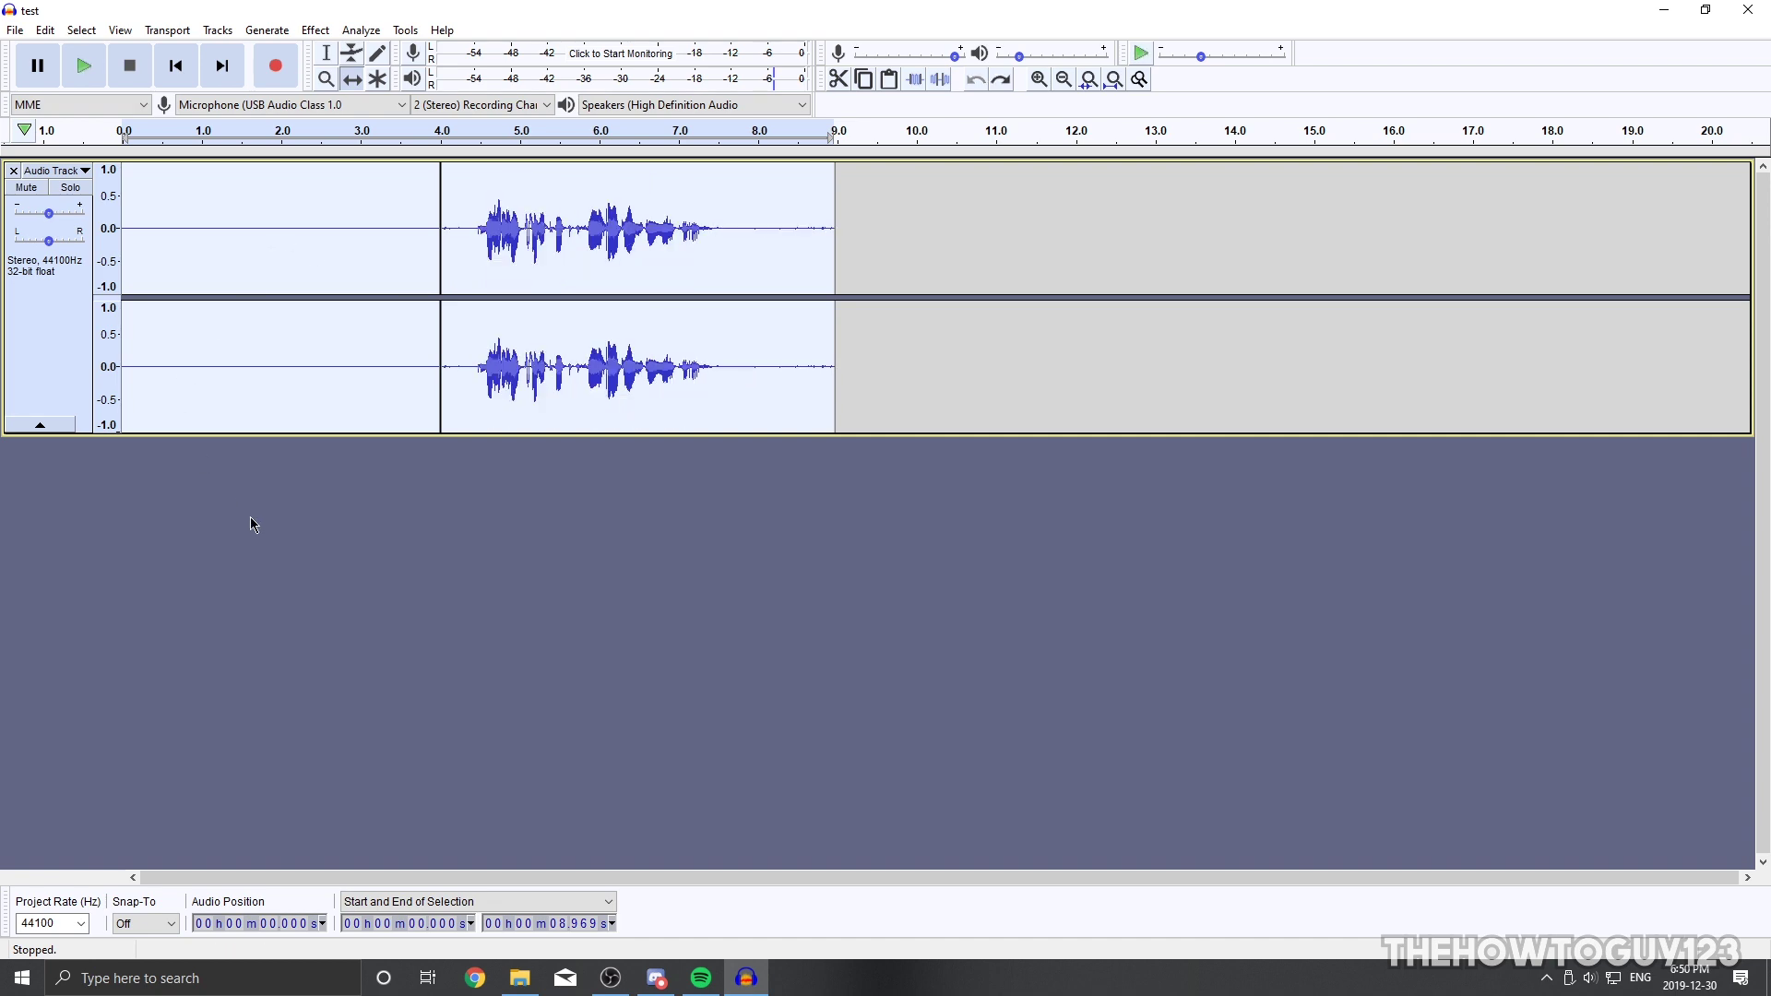
Deselect the track, create a new macro named 'Tutorial' and select its END row.
left_click(253, 521)
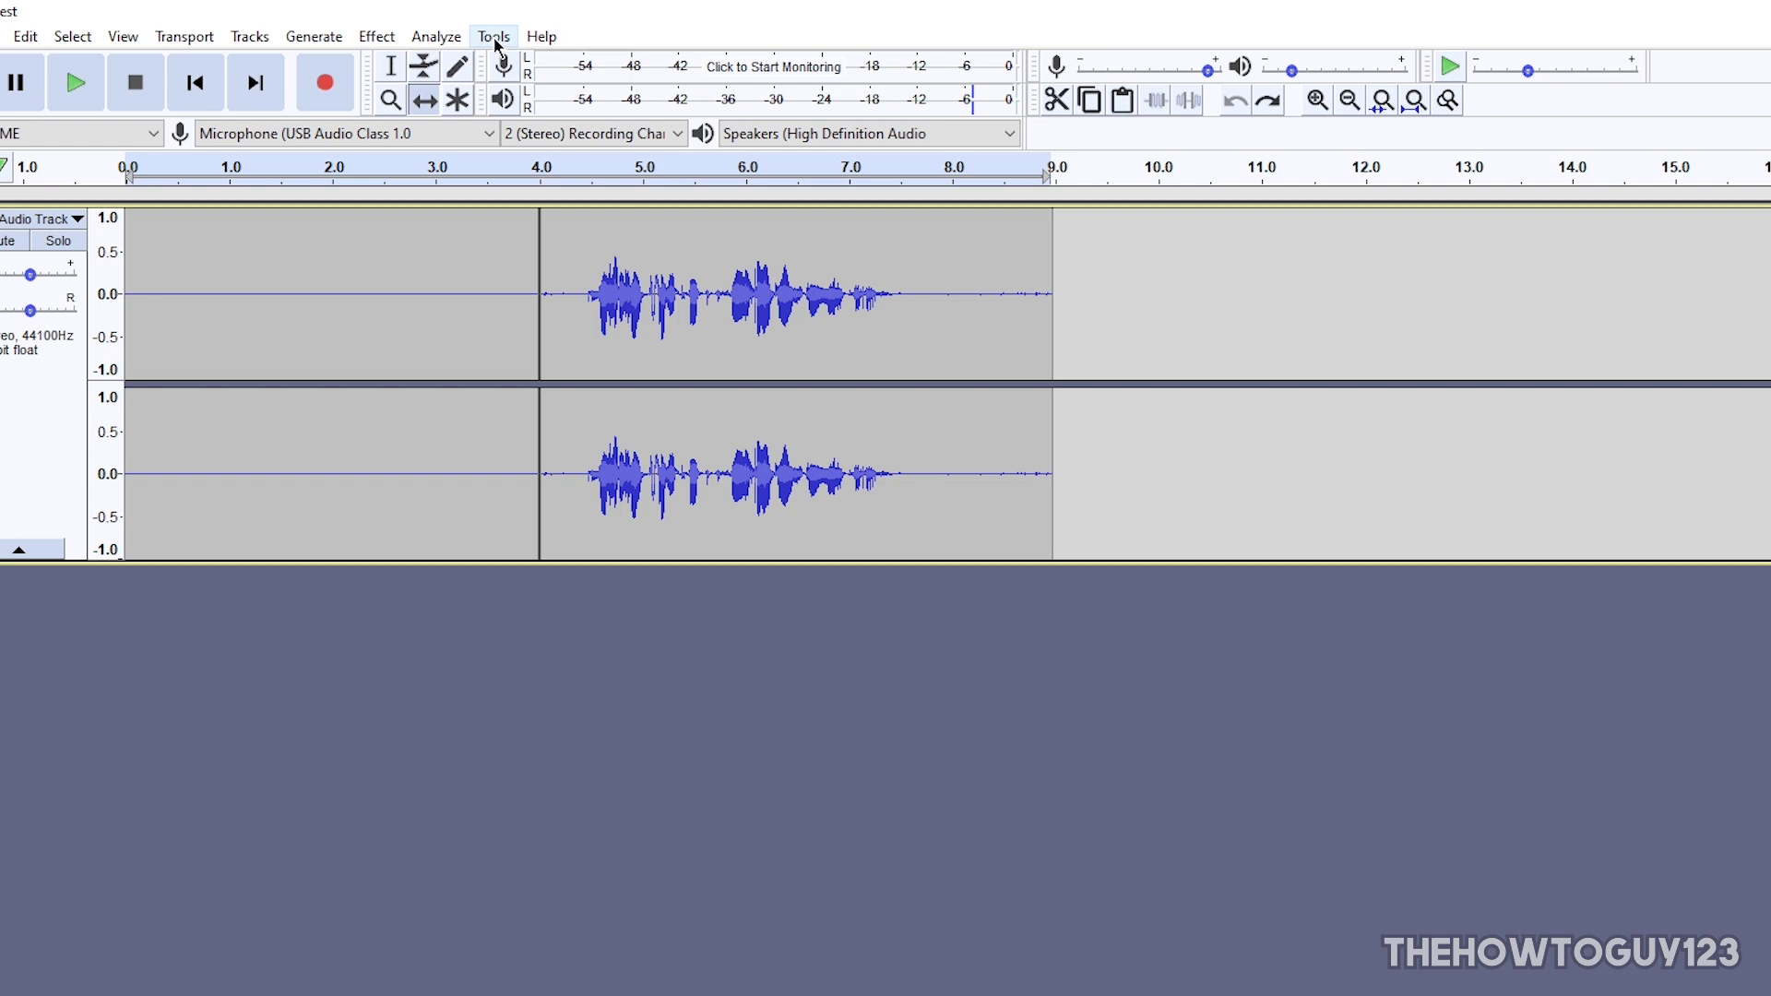
left_click(495, 39)
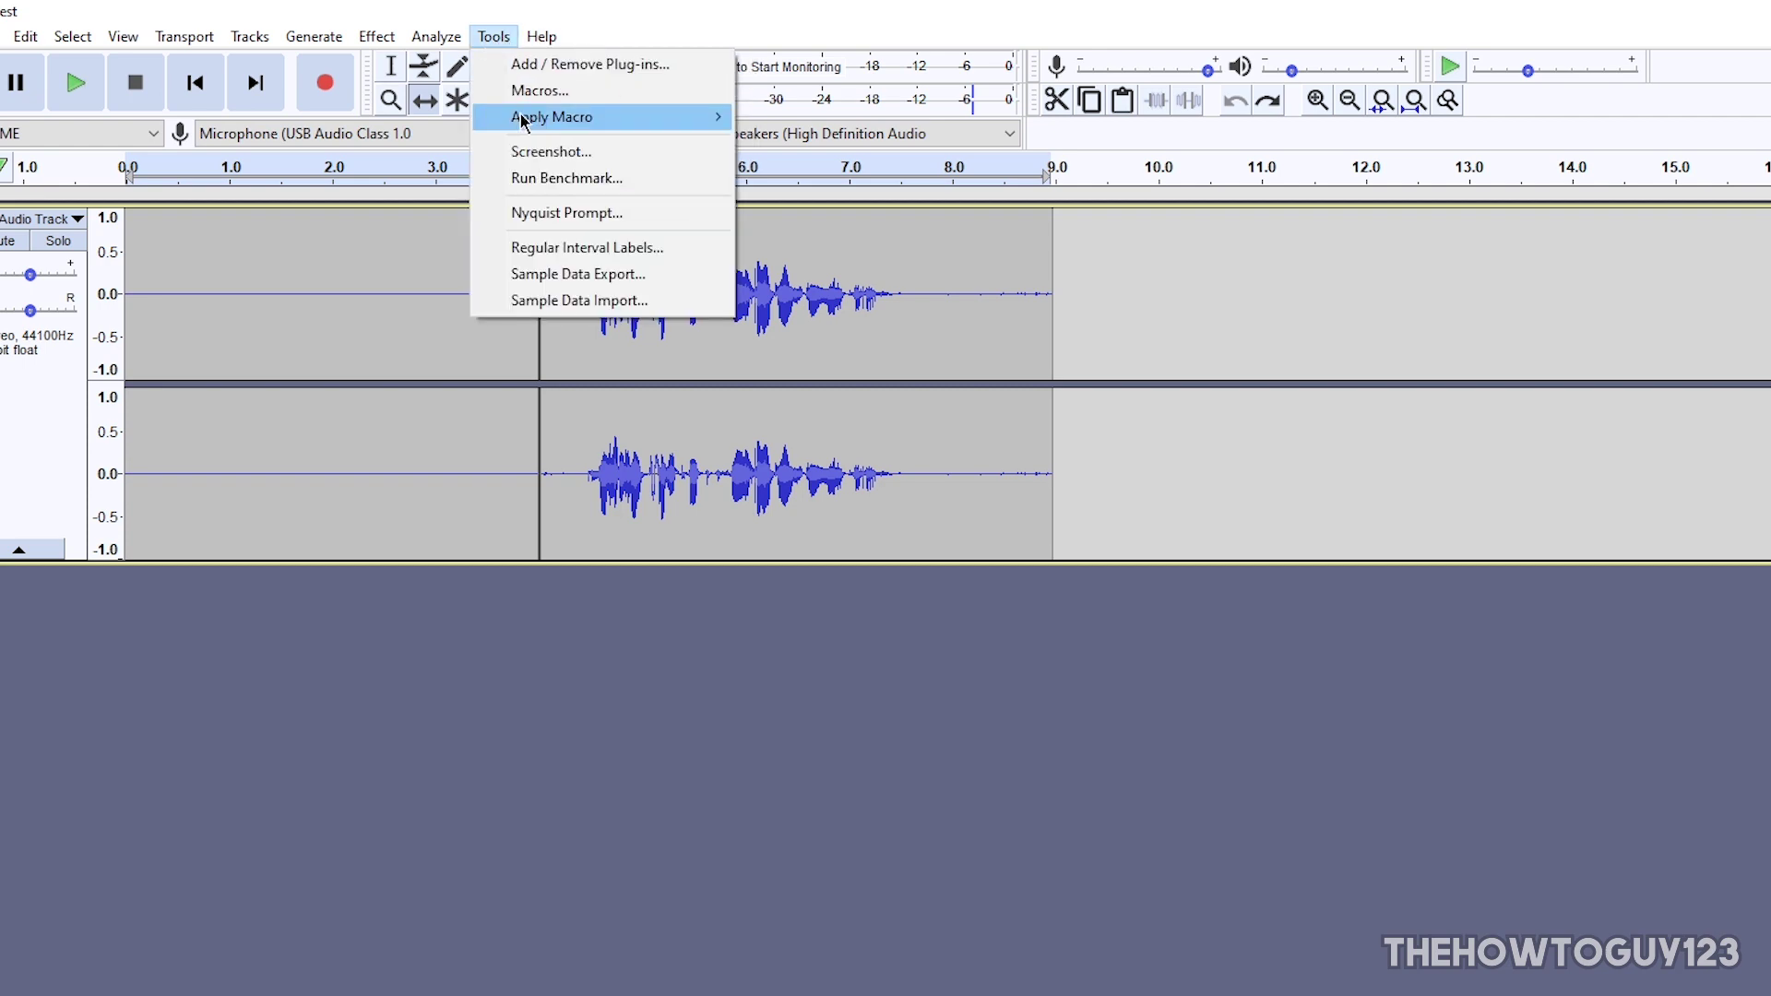
left_click(605, 93)
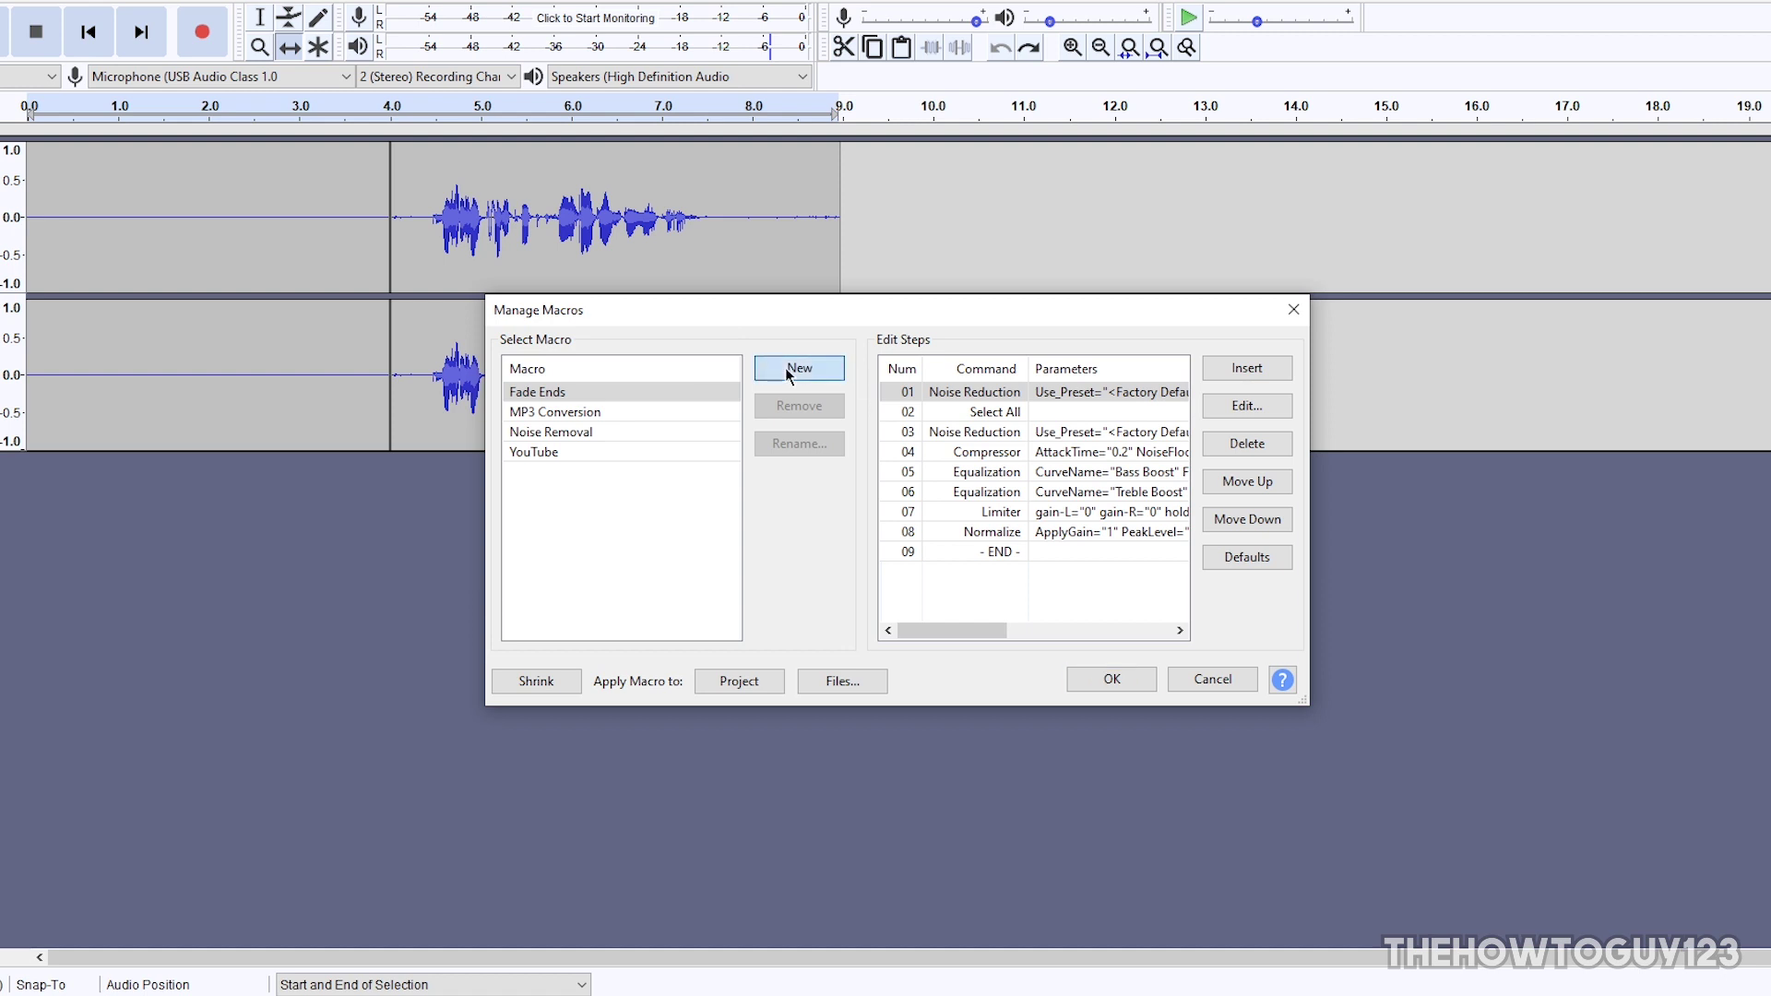
left_click(784, 367)
type("Tutorial")
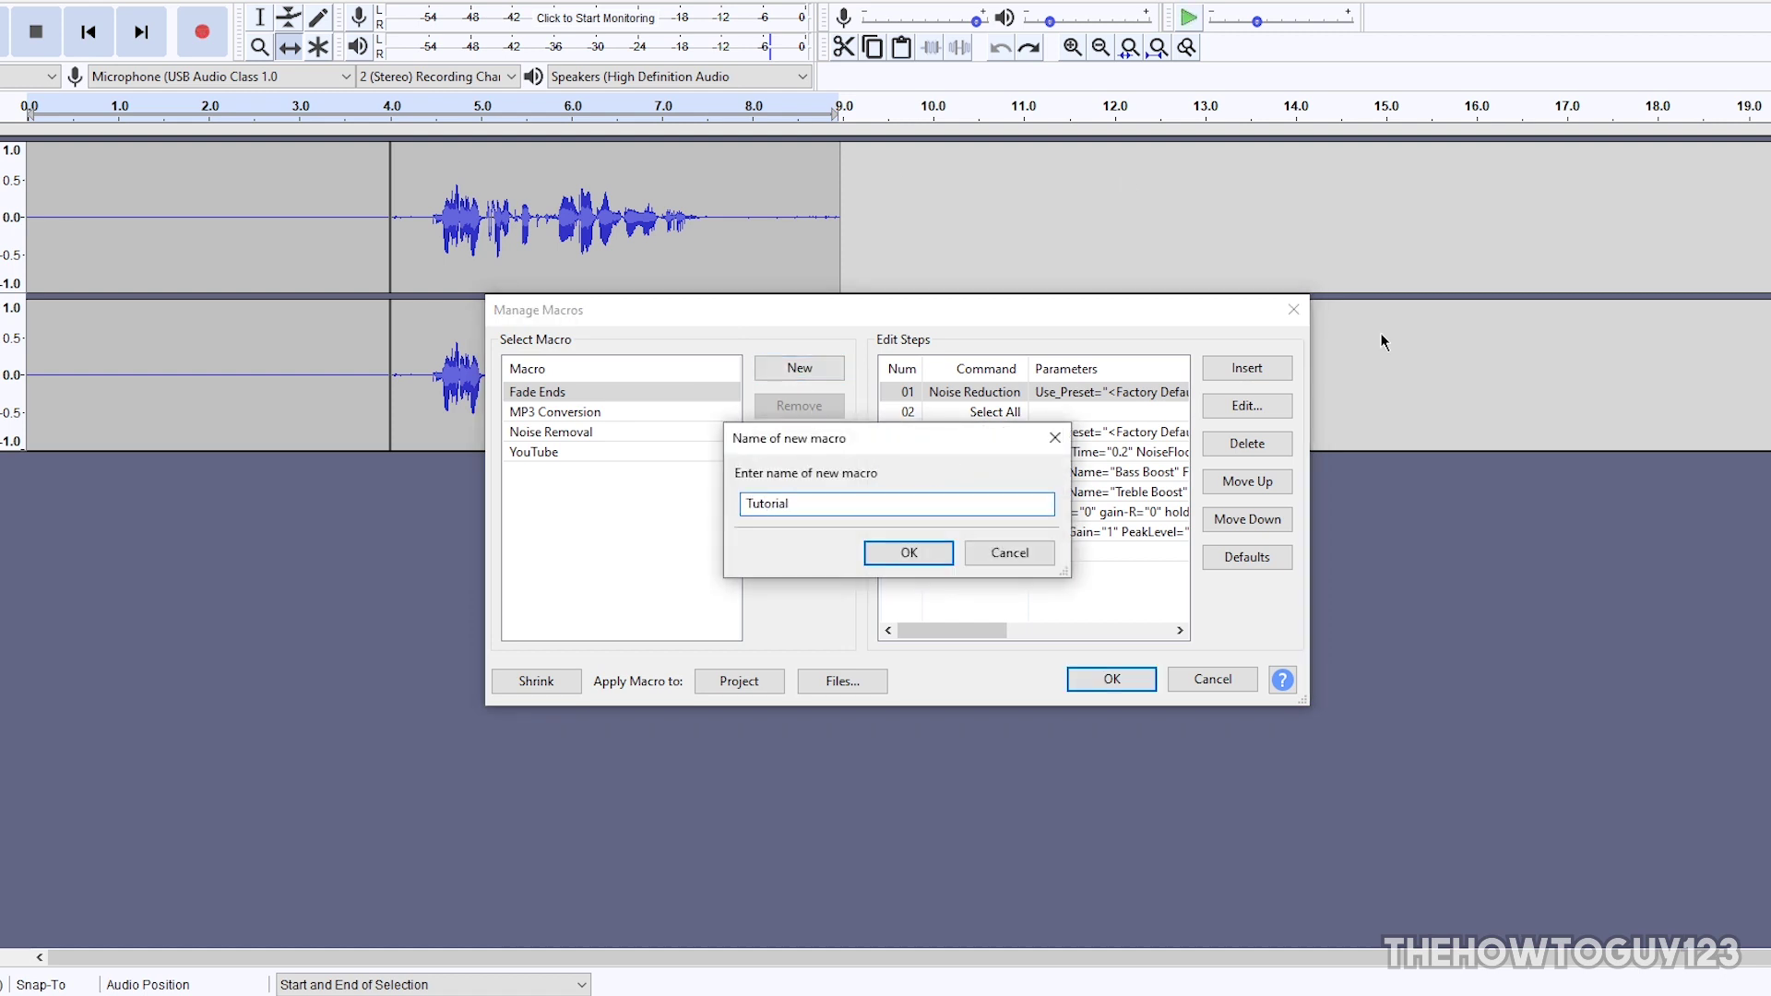
left_click(882, 554)
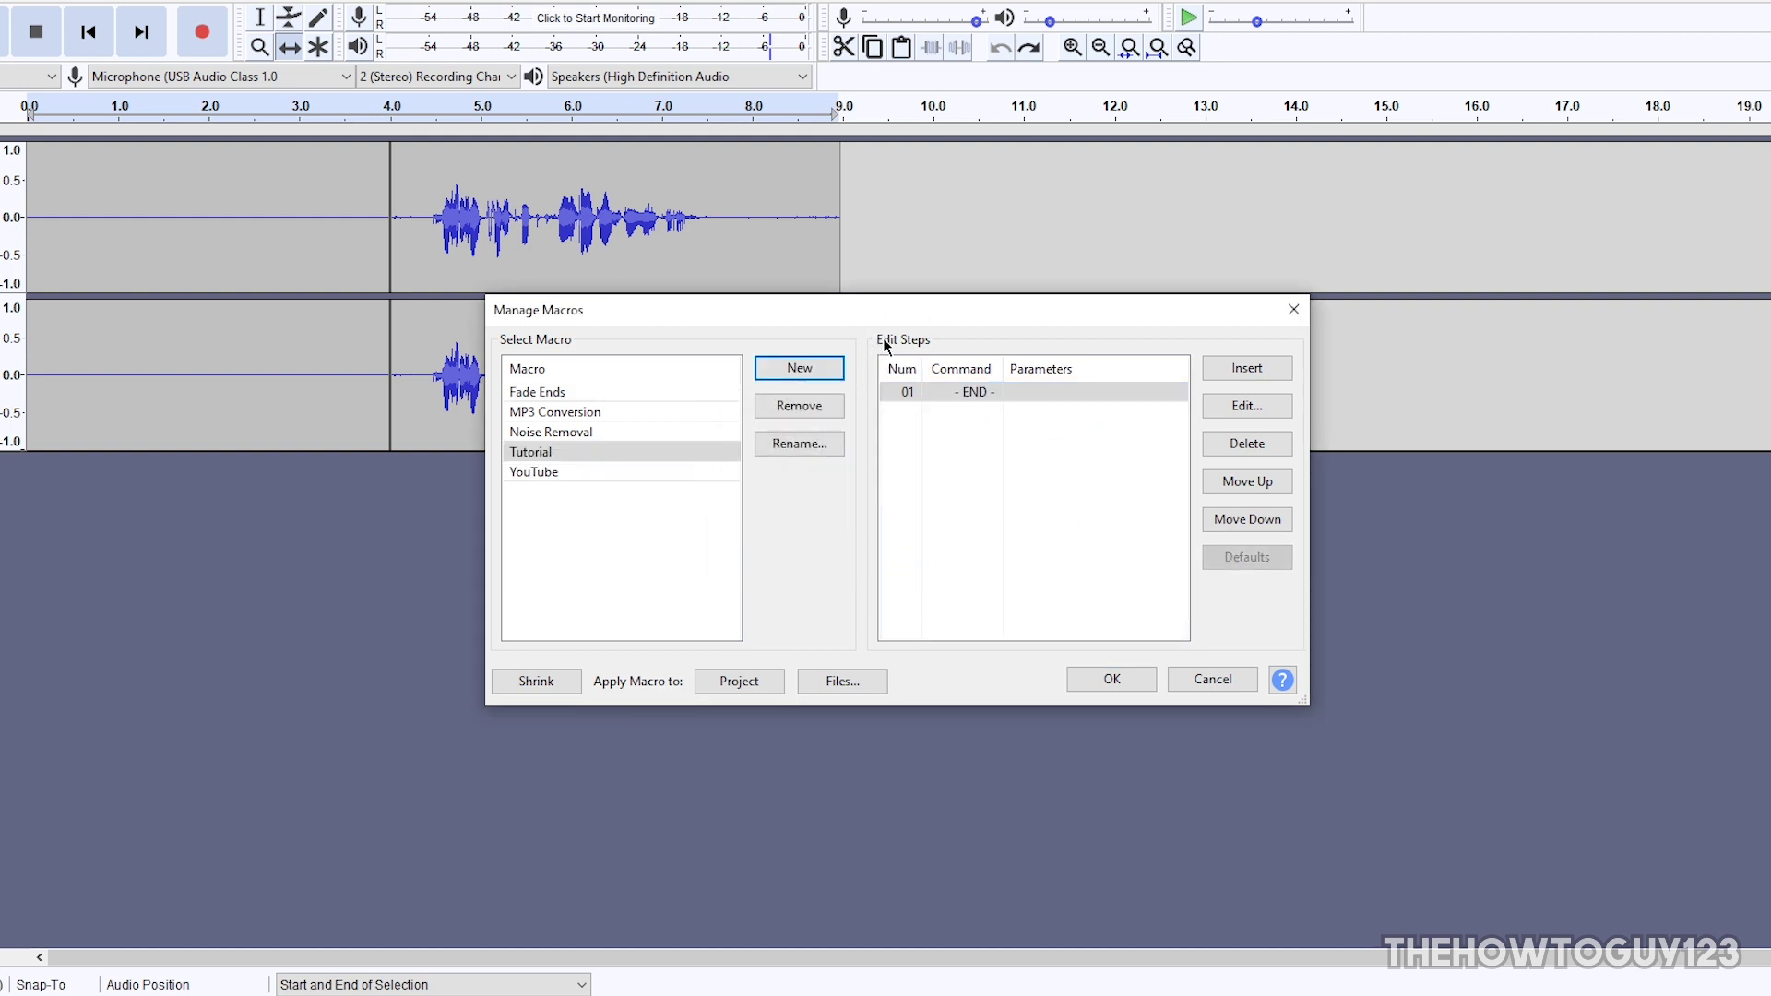
left_click(955, 393)
Insert a Select step with Start 0, End 4 and Mode Set into Tutorial.
left_click(1246, 368)
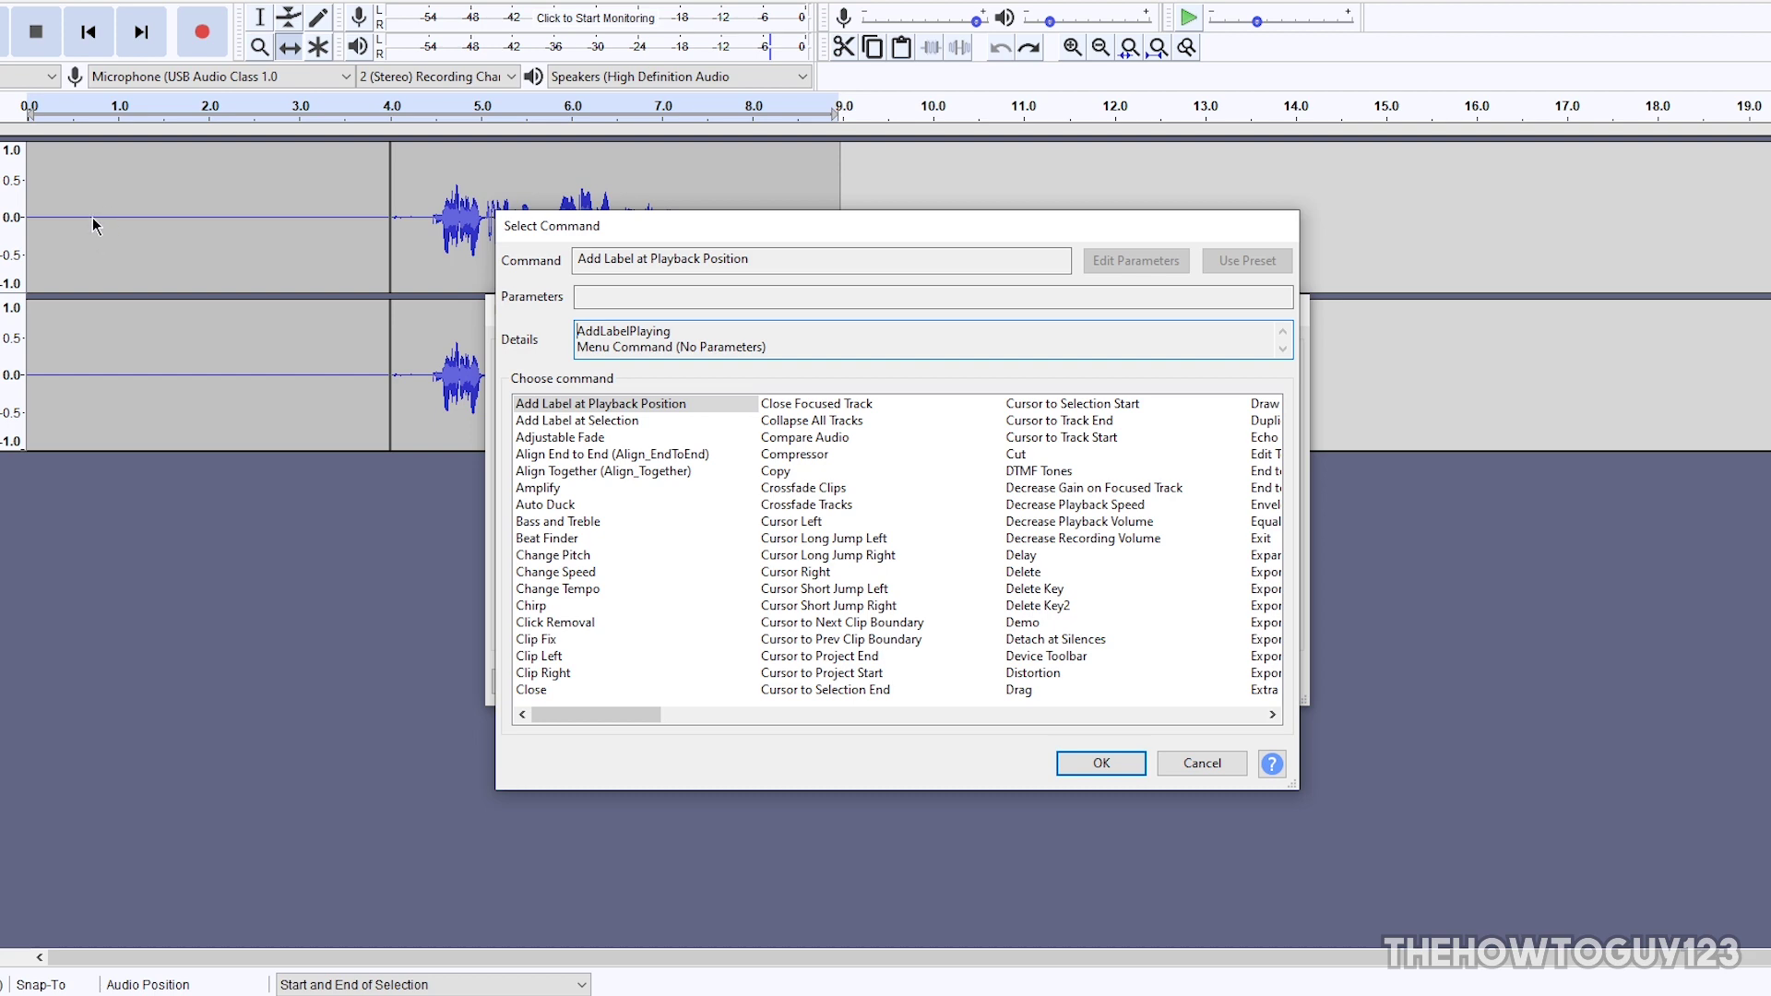
left_click_drag(594, 716, 981, 713)
left_click(799, 524)
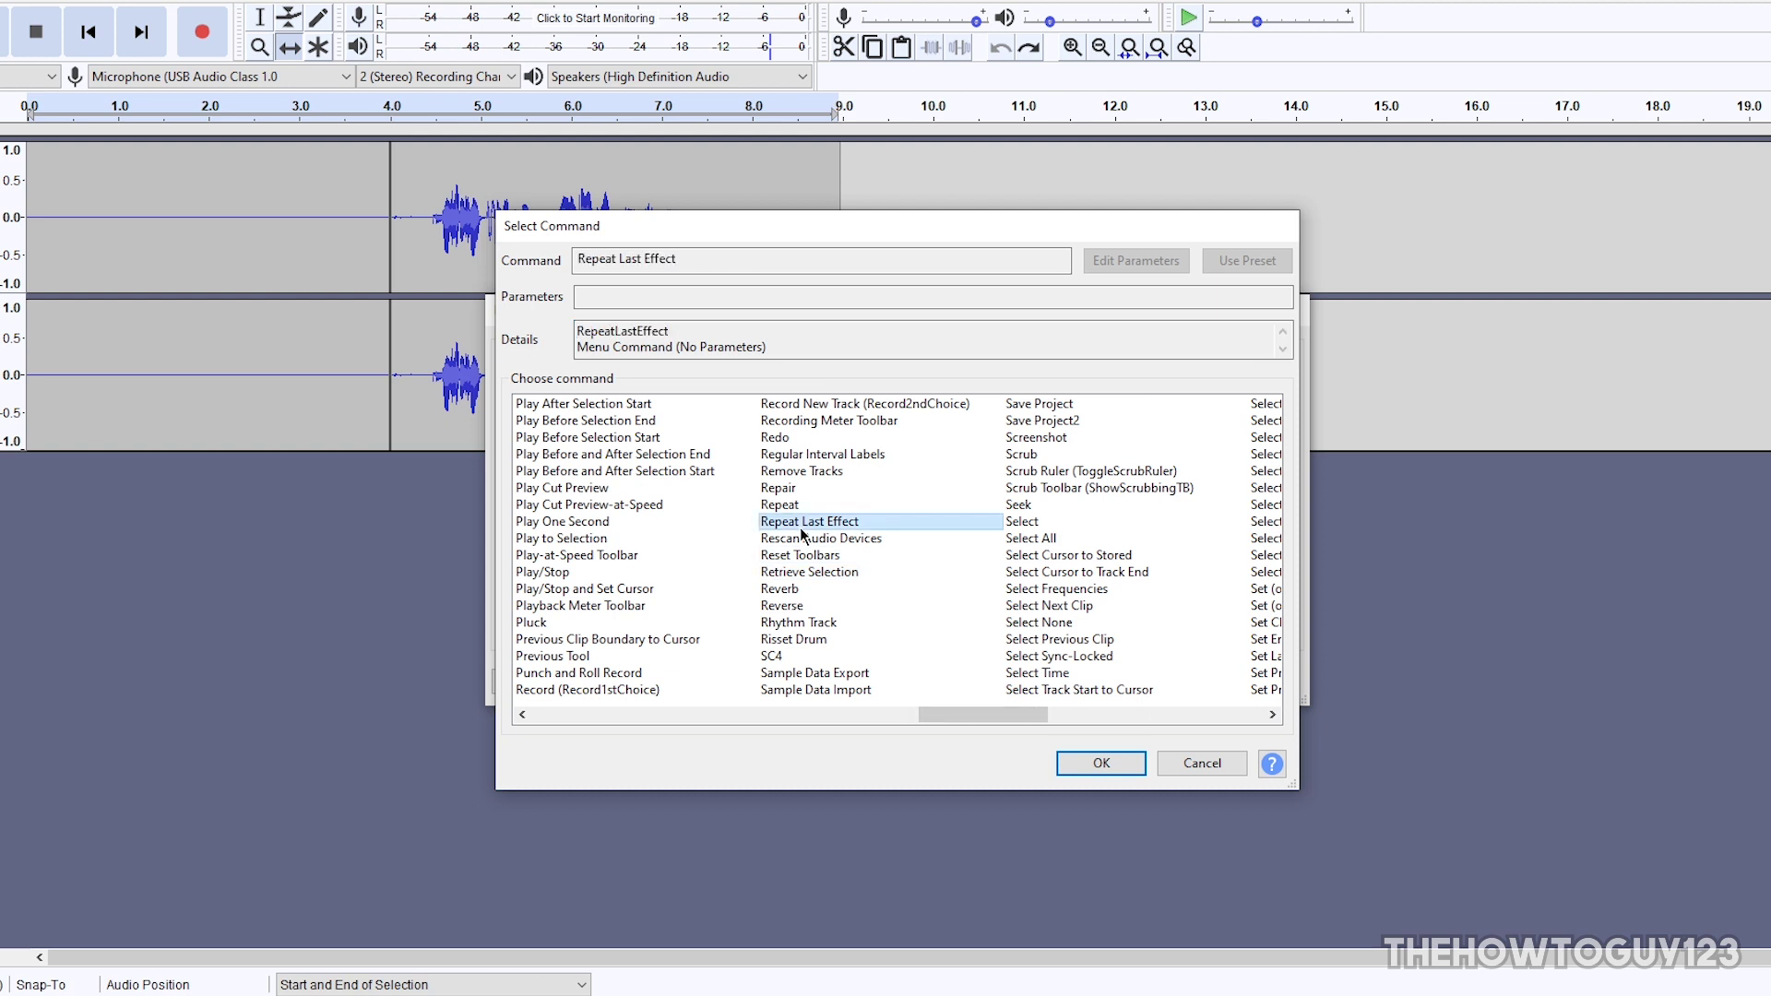
key("s")
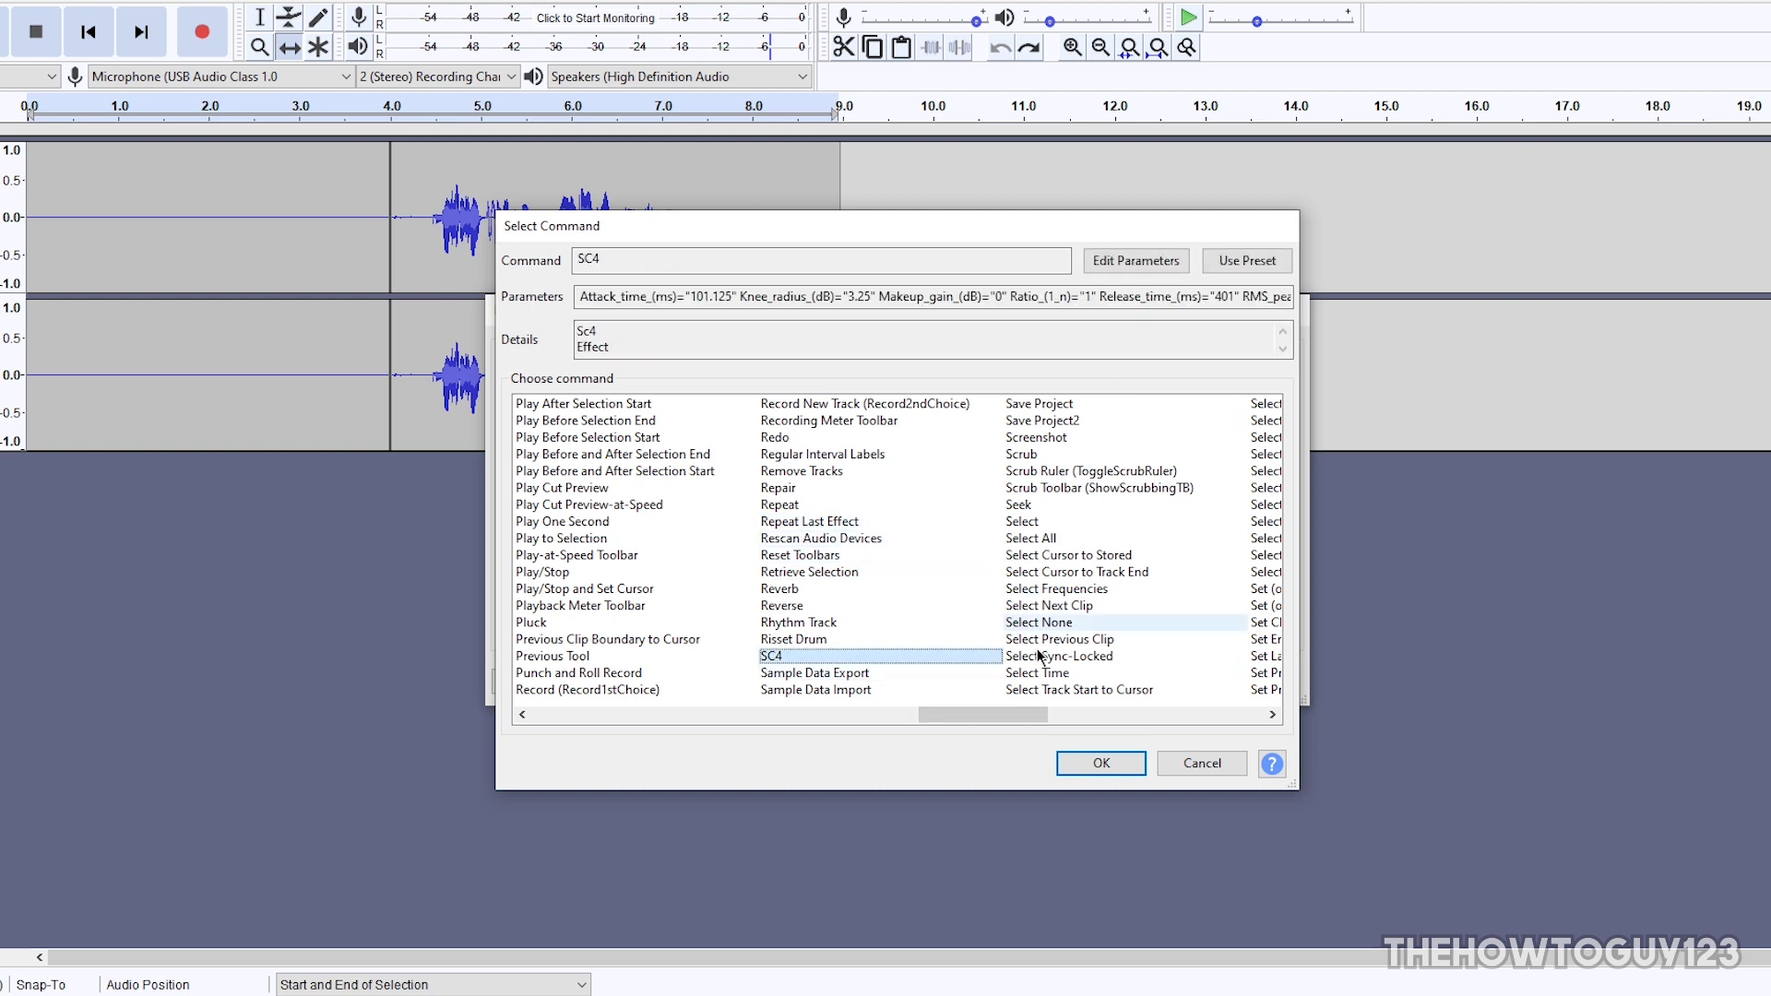
left_click(1042, 522)
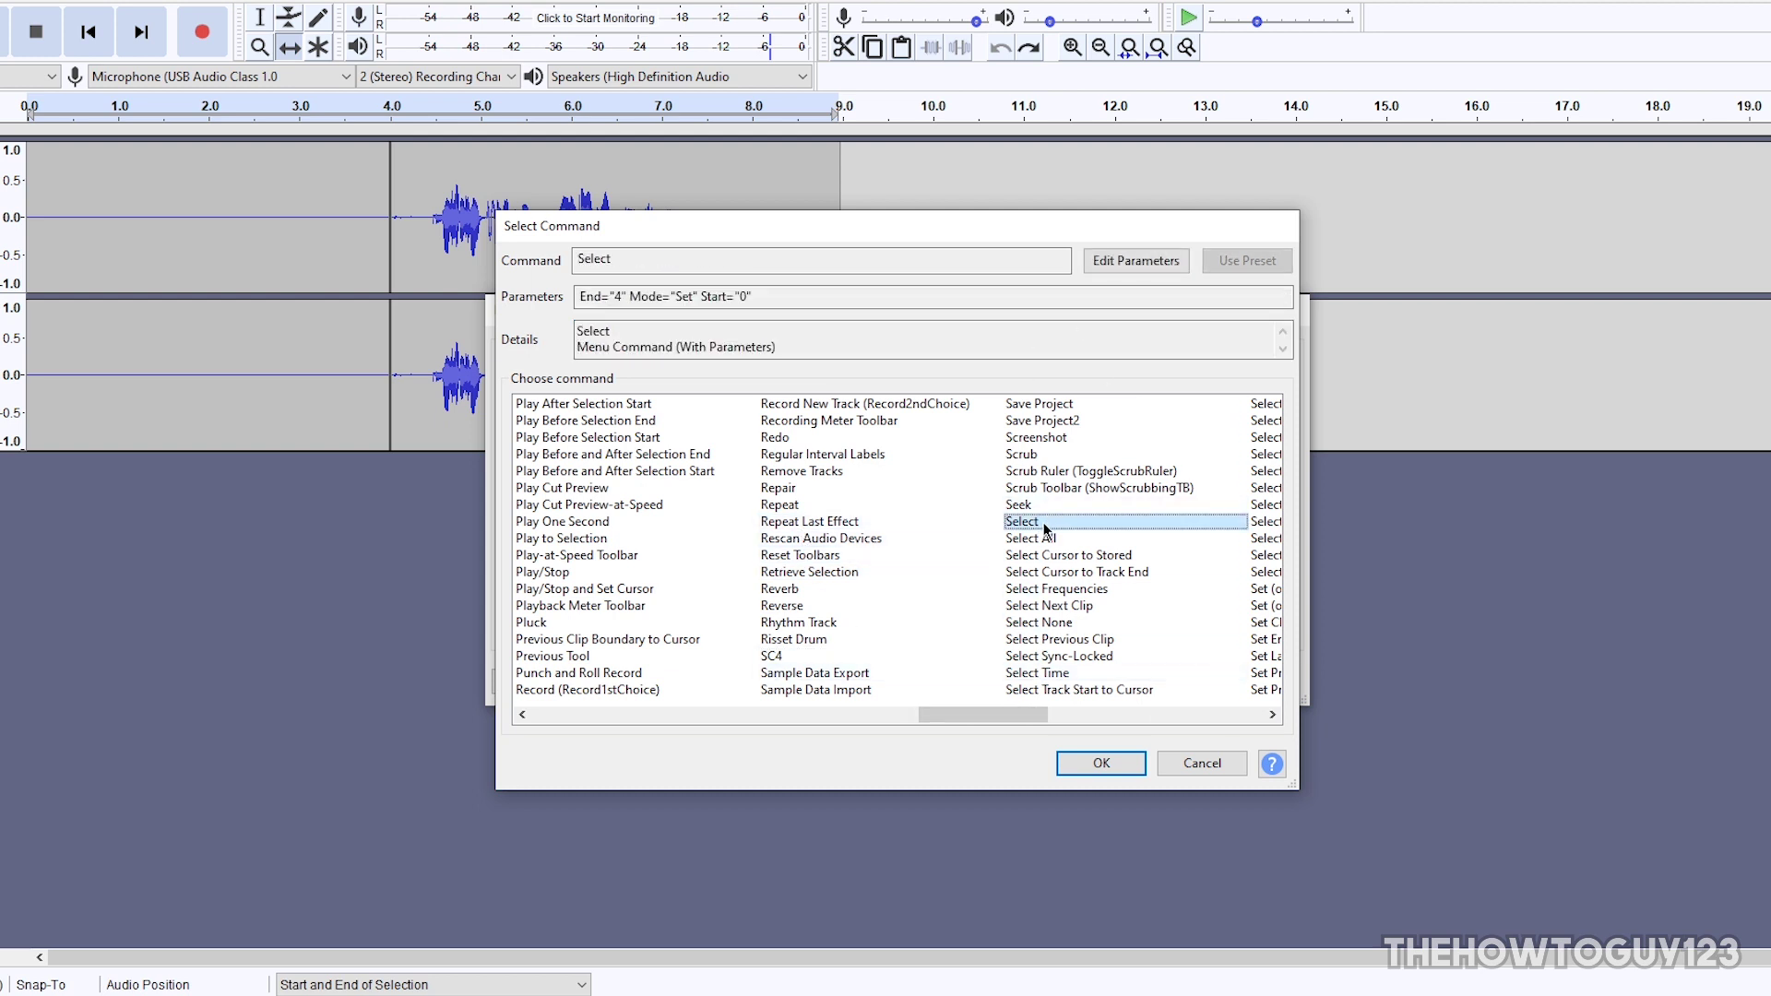
left_click(1115, 260)
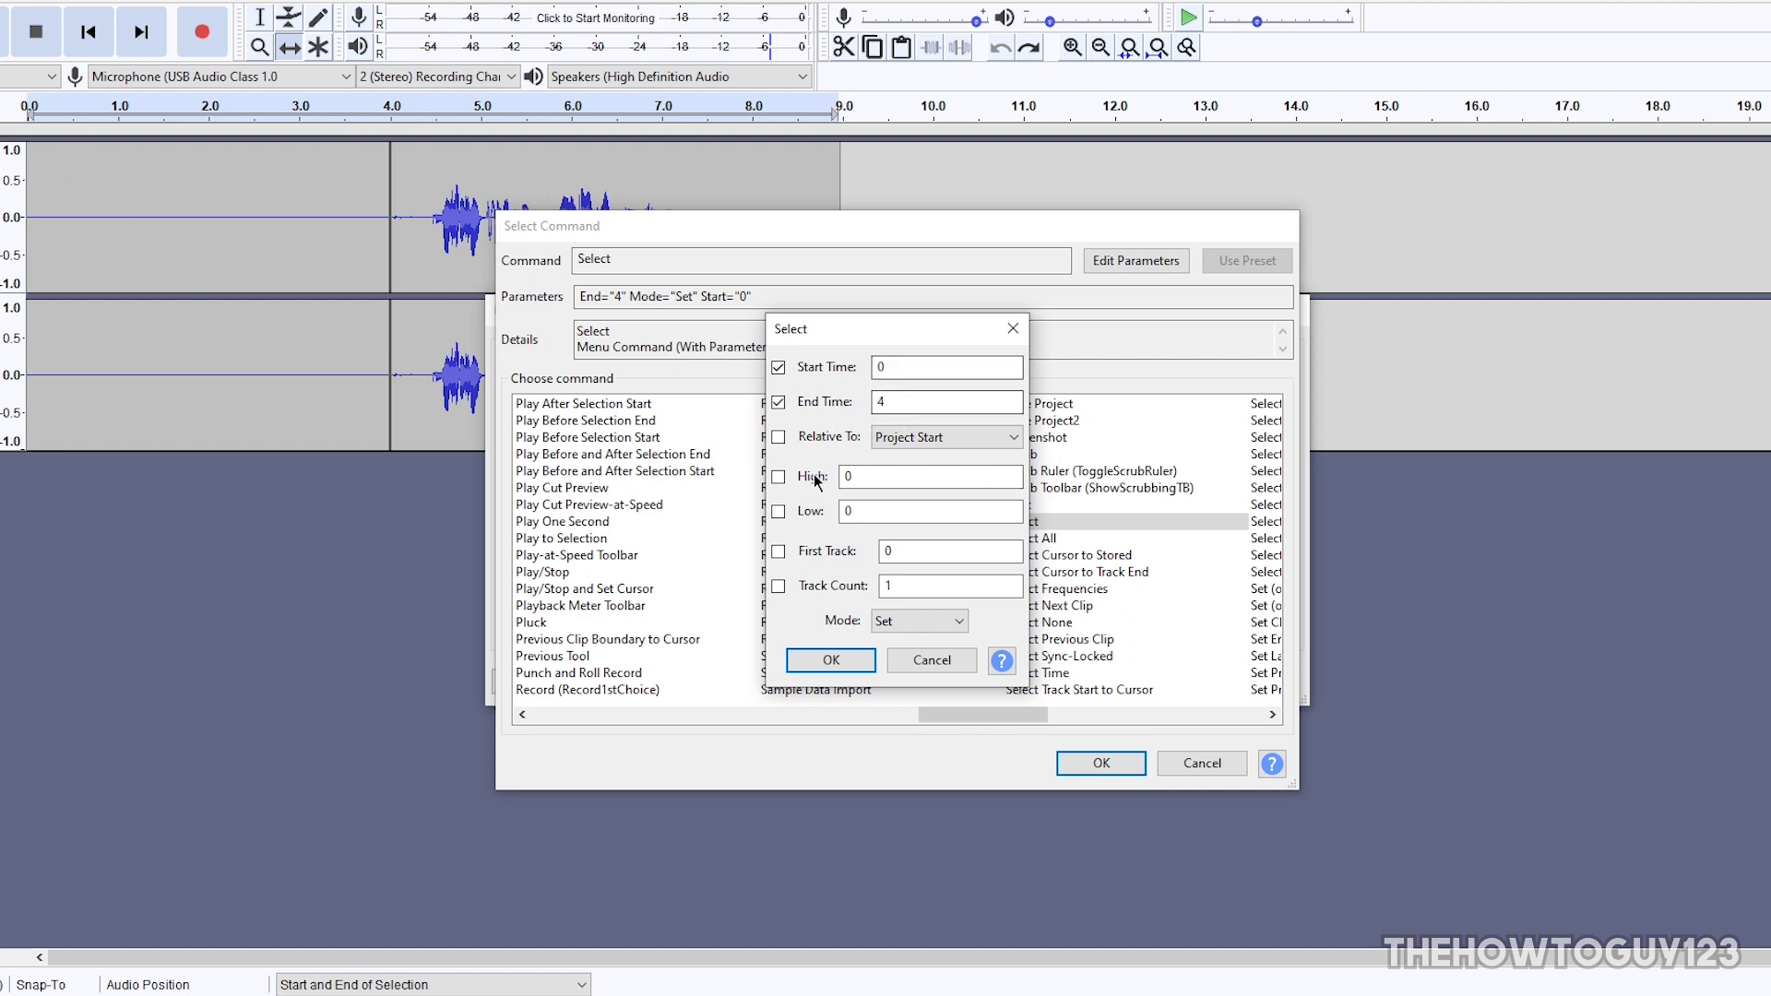
left_click(831, 659)
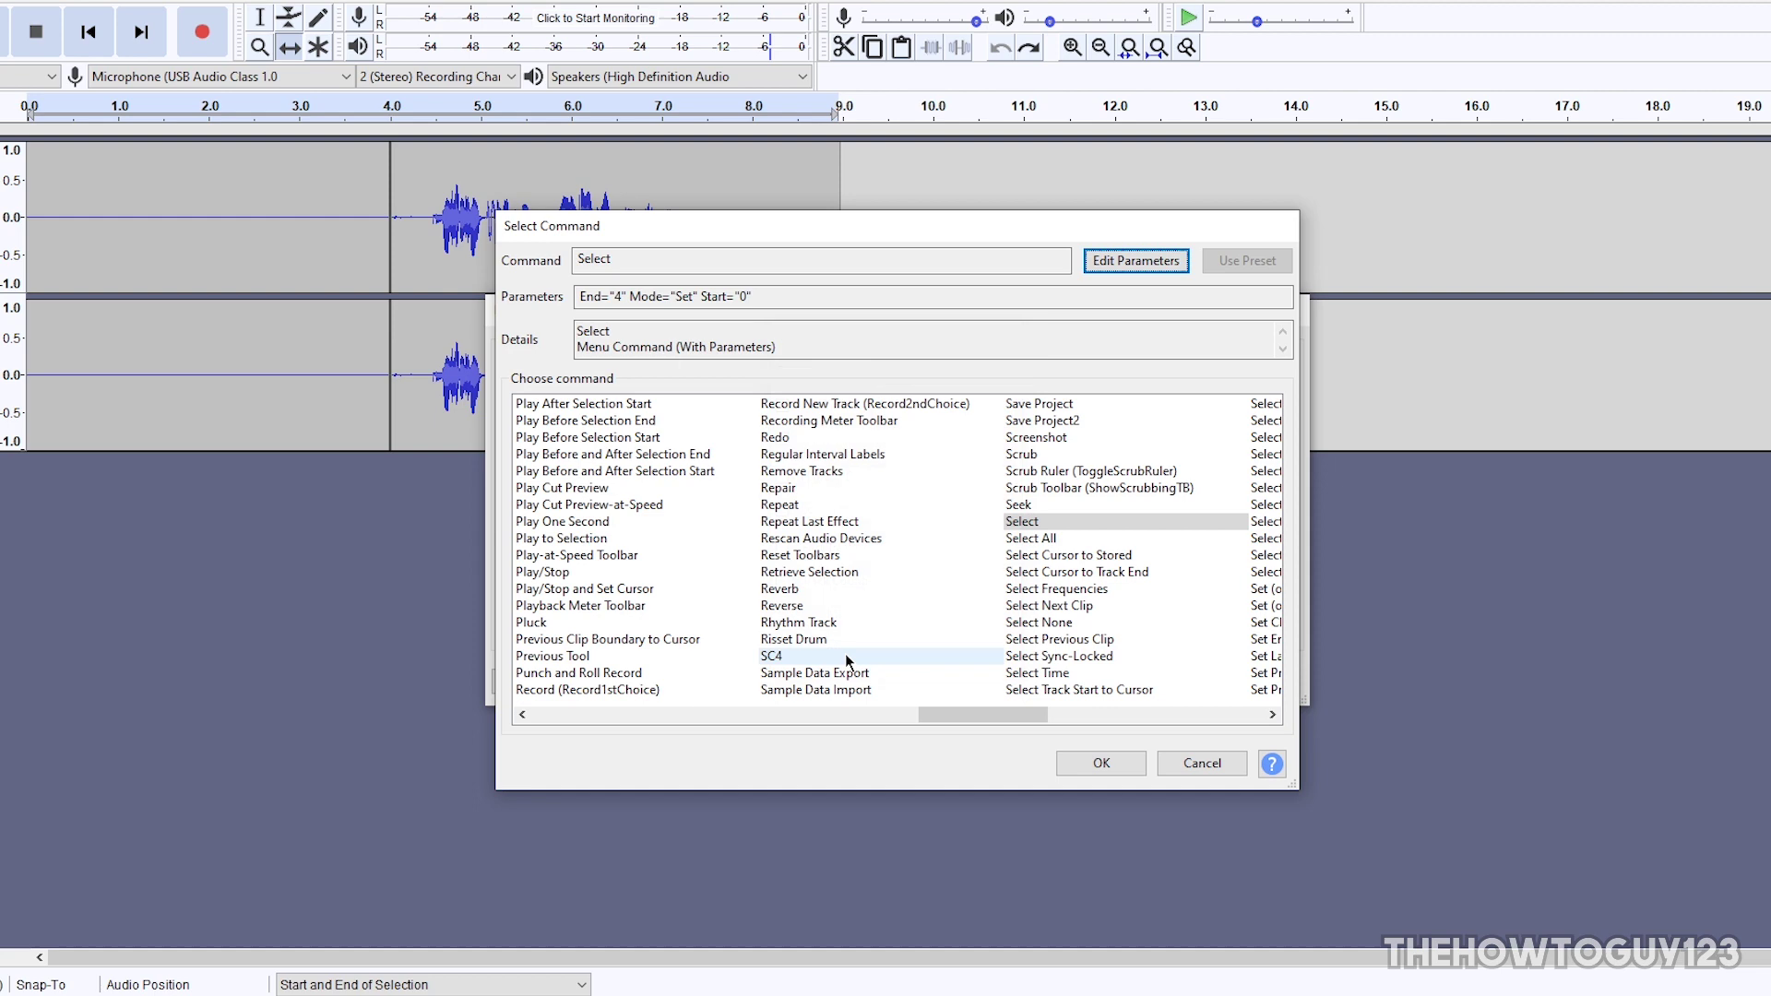
left_click(1101, 763)
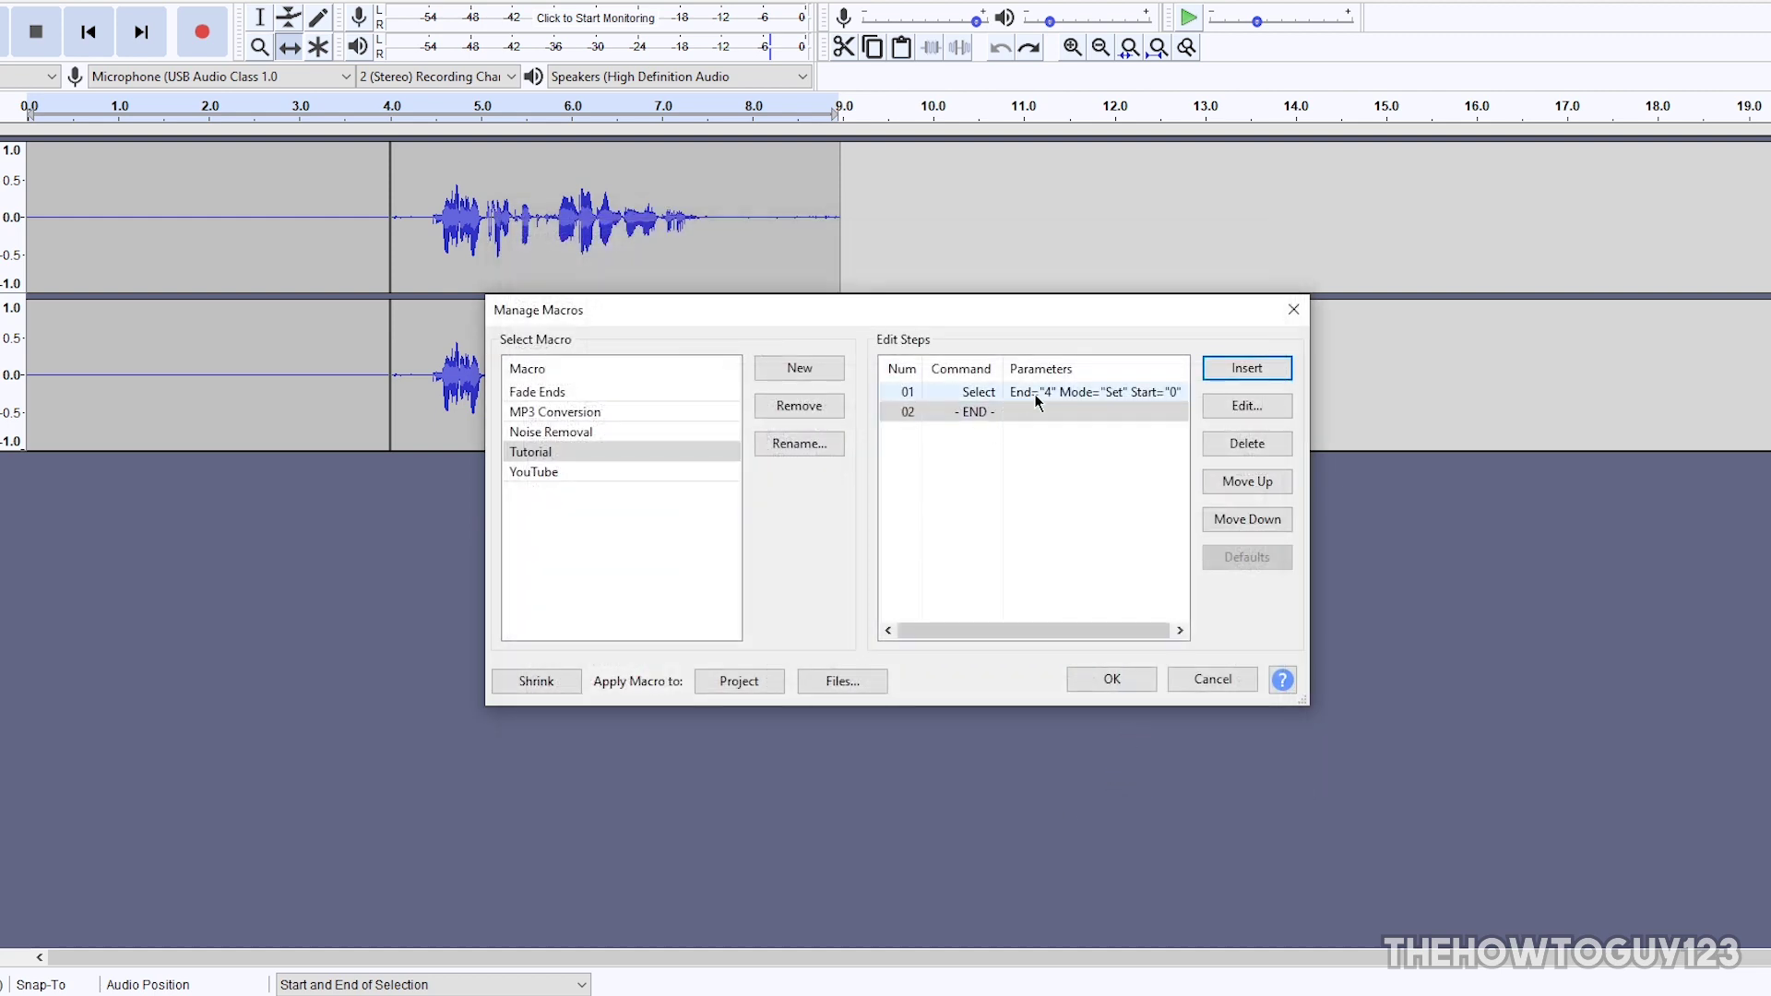
Add an 'Add Label at Playback Position' step after the Select step.
left_click(896, 392)
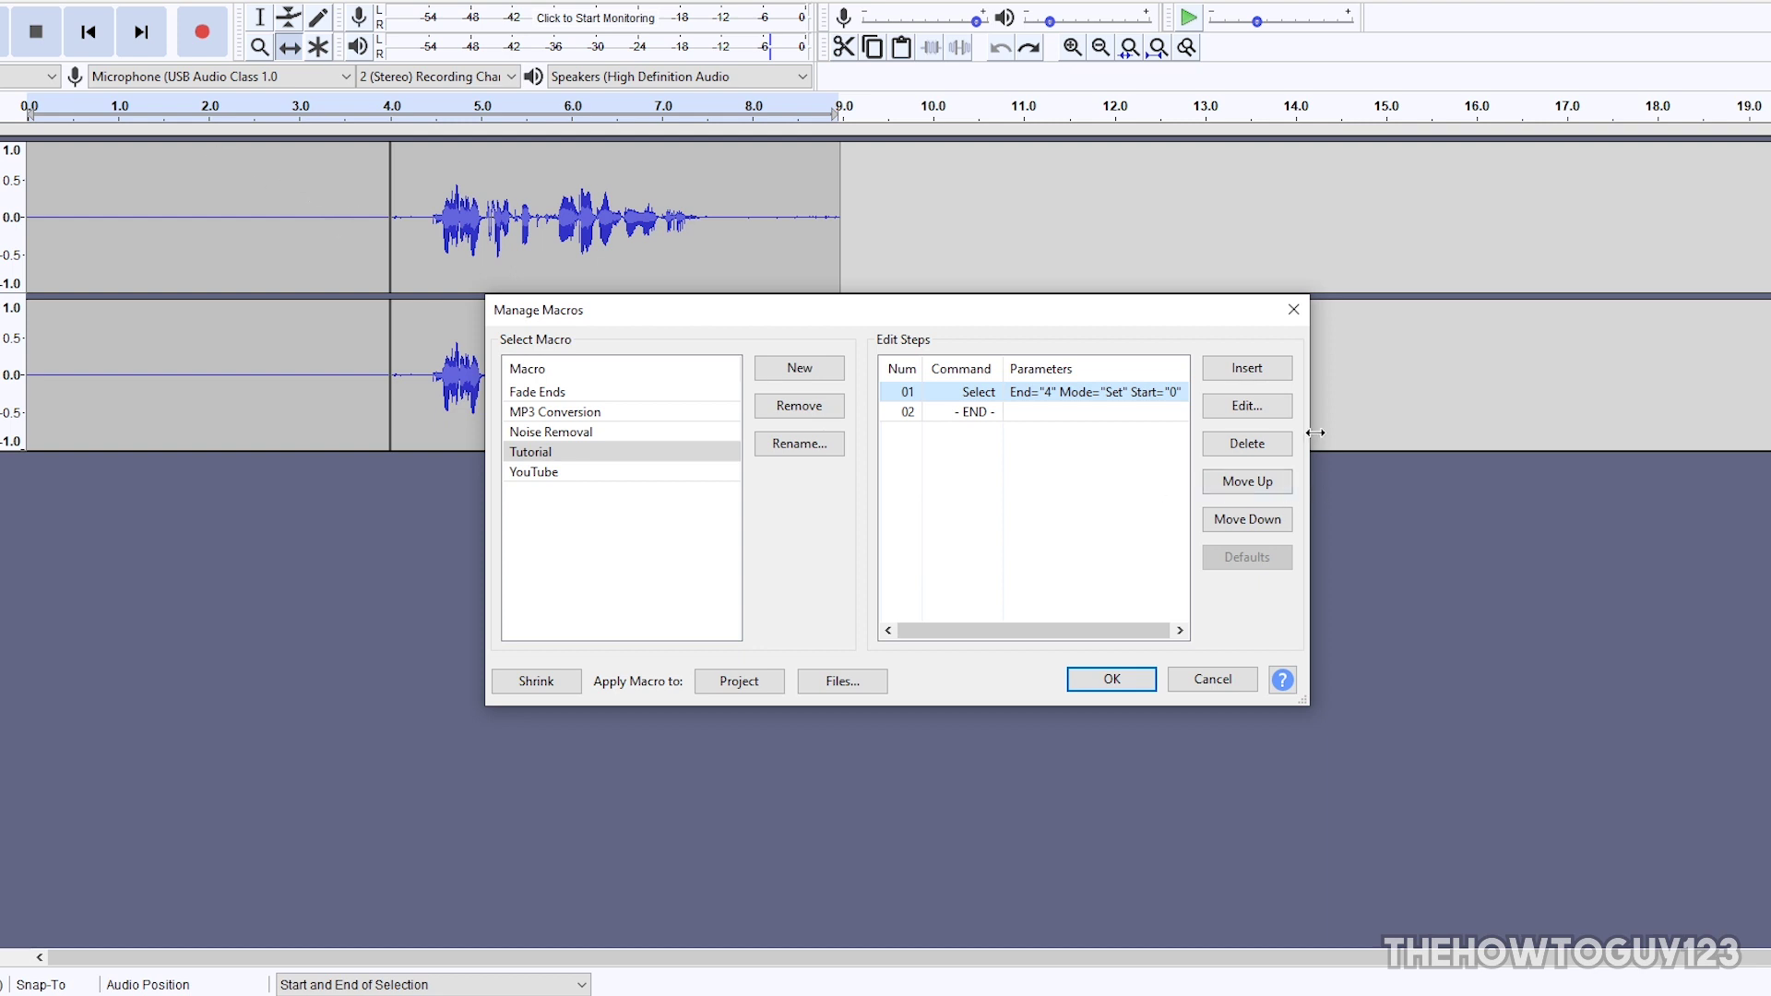
left_click(882, 412)
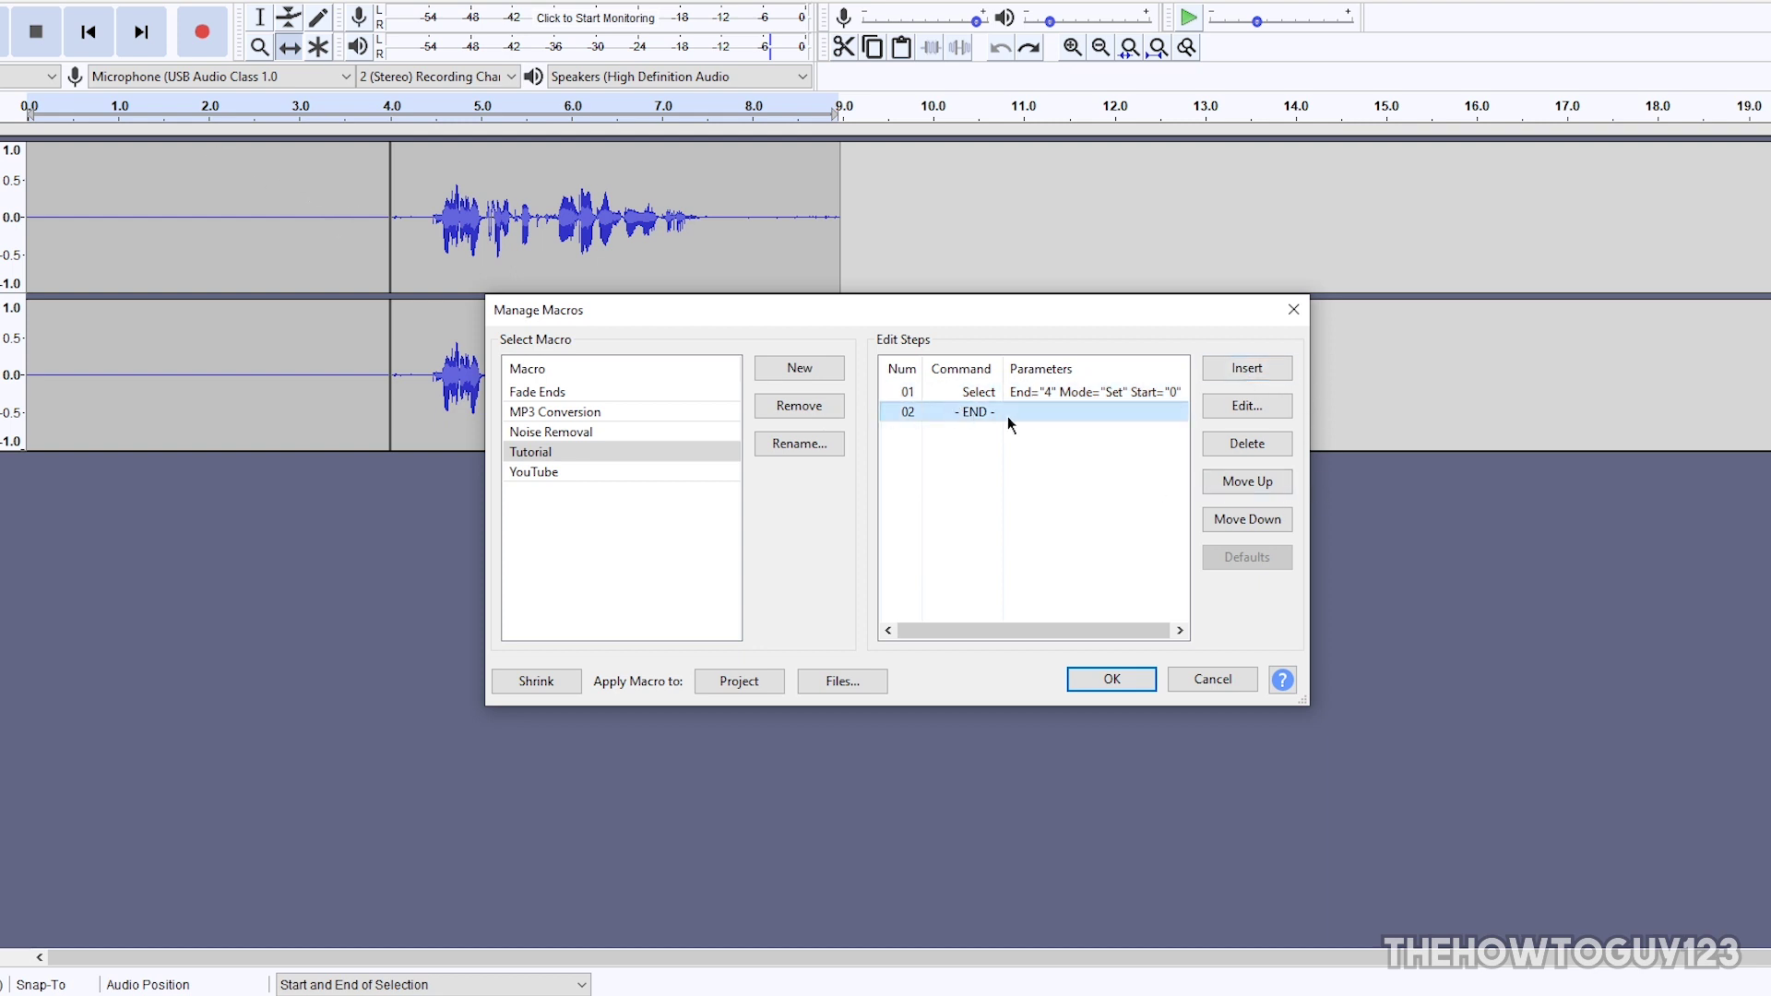
left_click(1241, 373)
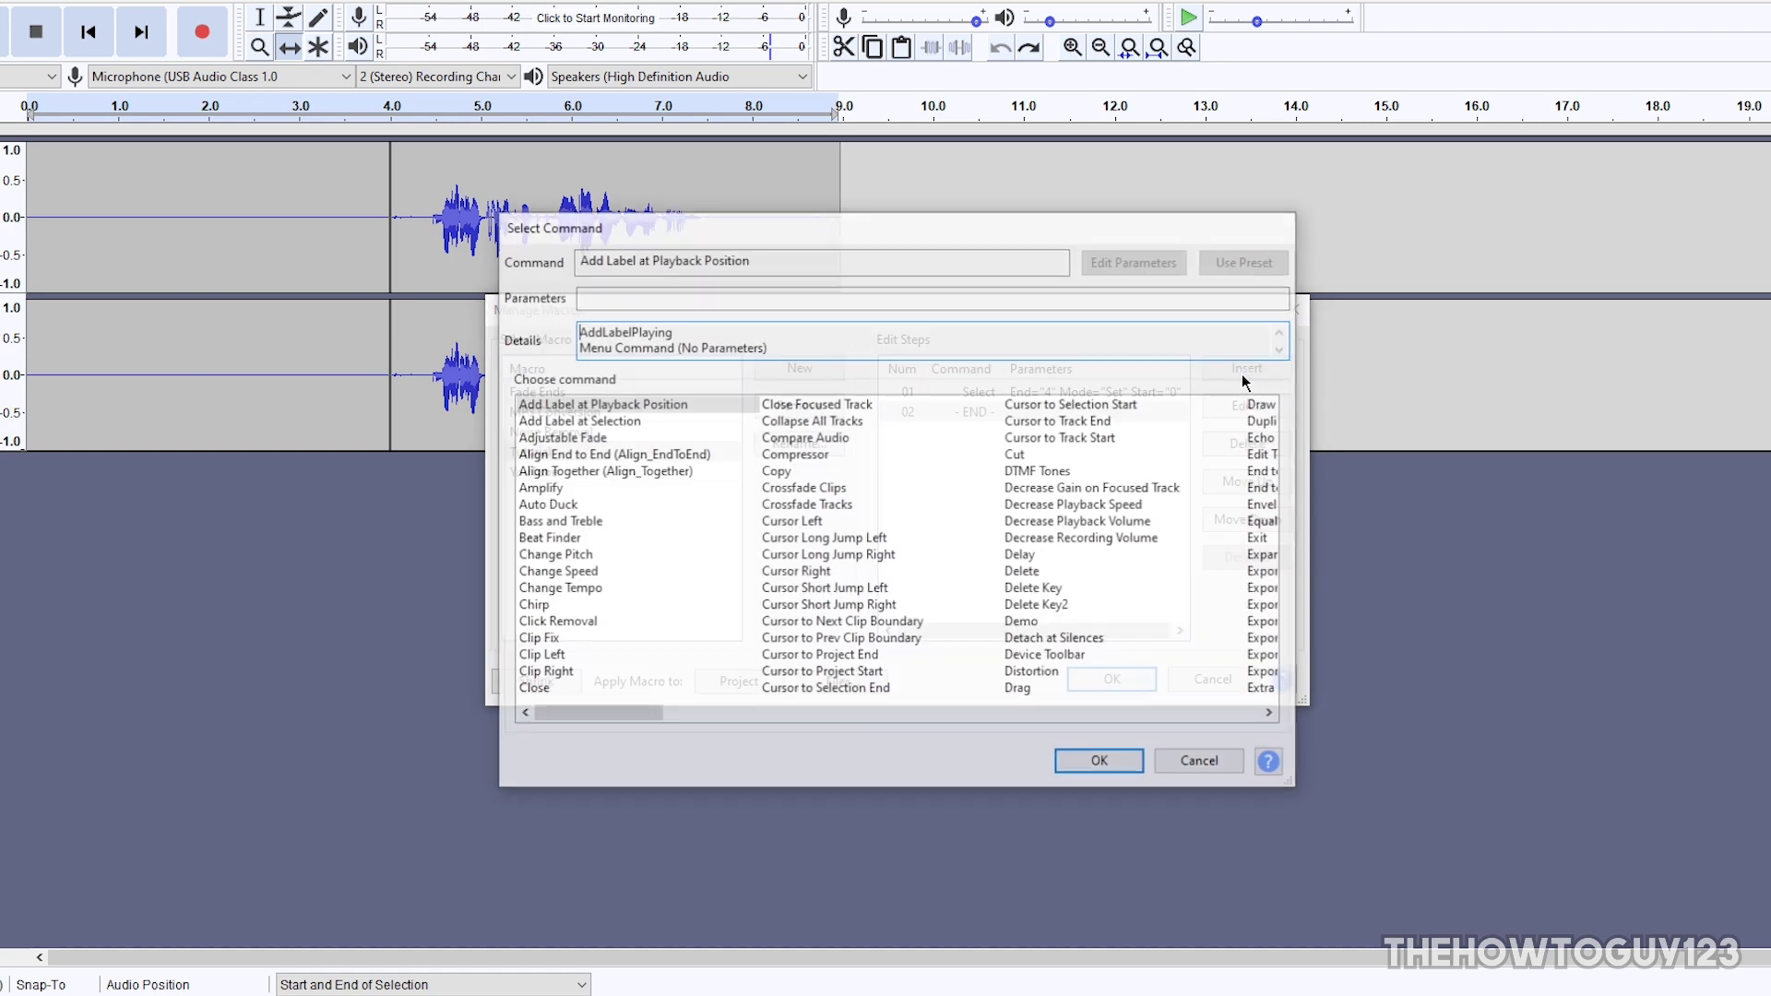
left_click_drag(860, 218, 875, 566)
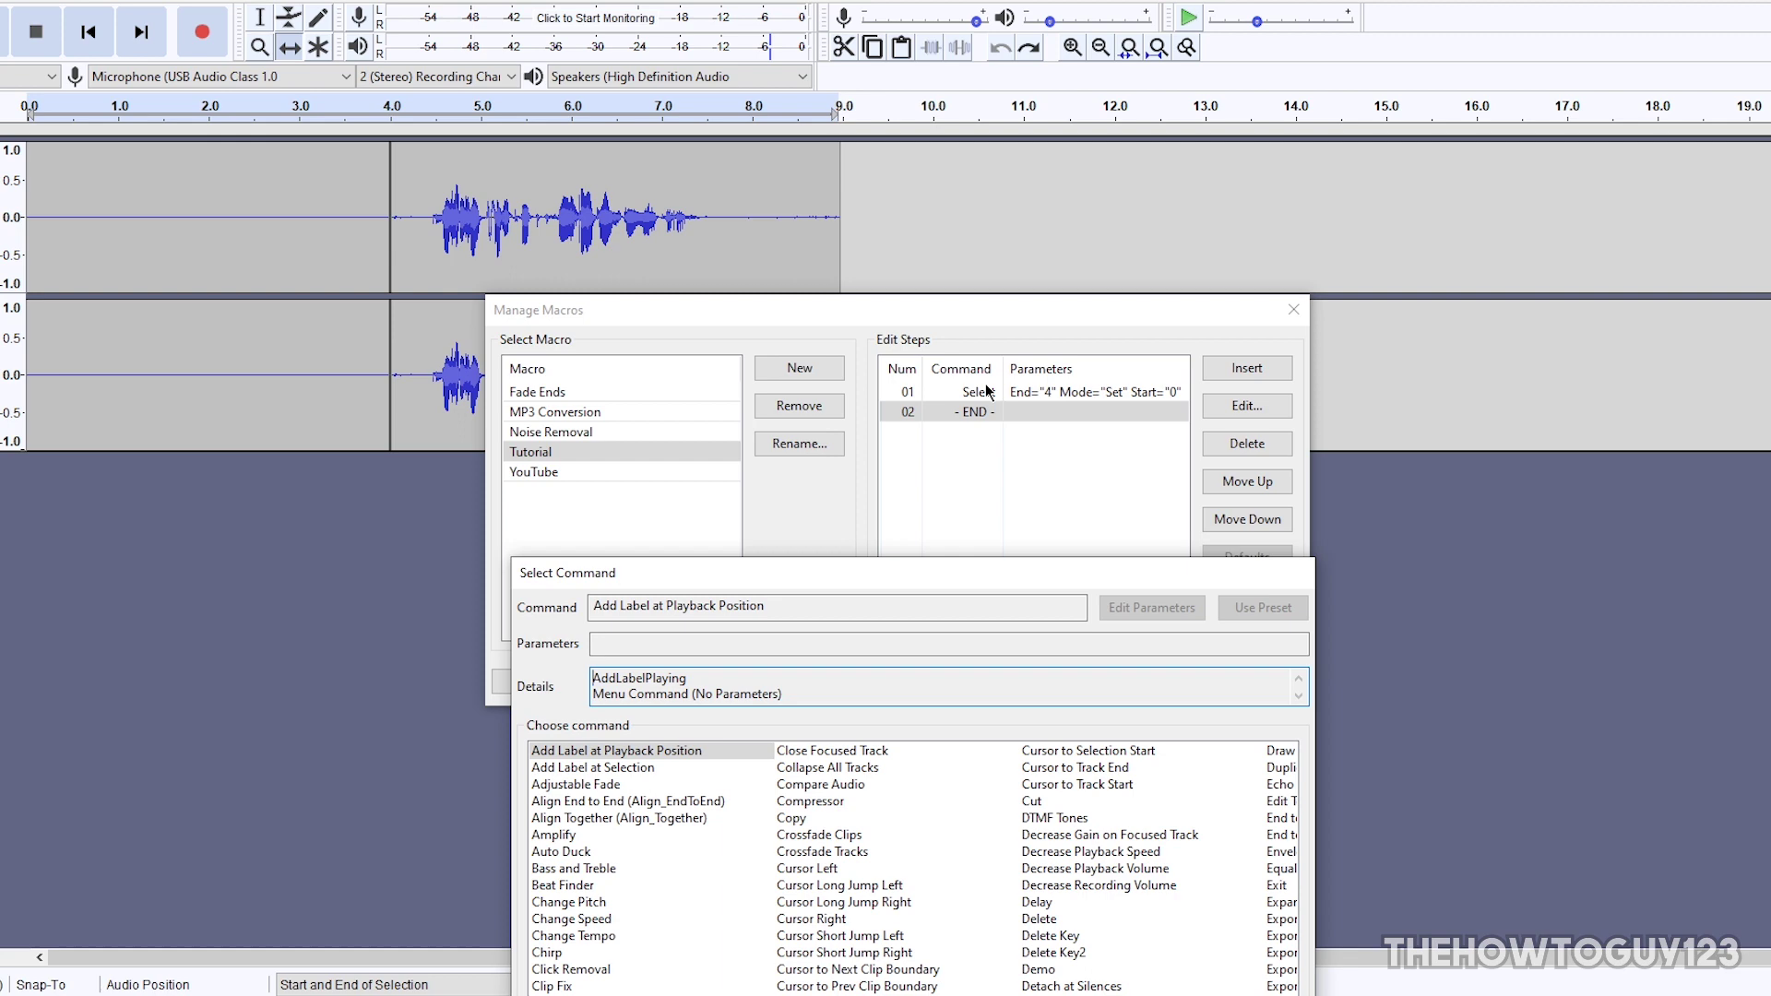
left_click_drag(1181, 566, 1001, 241)
left_click(937, 786)
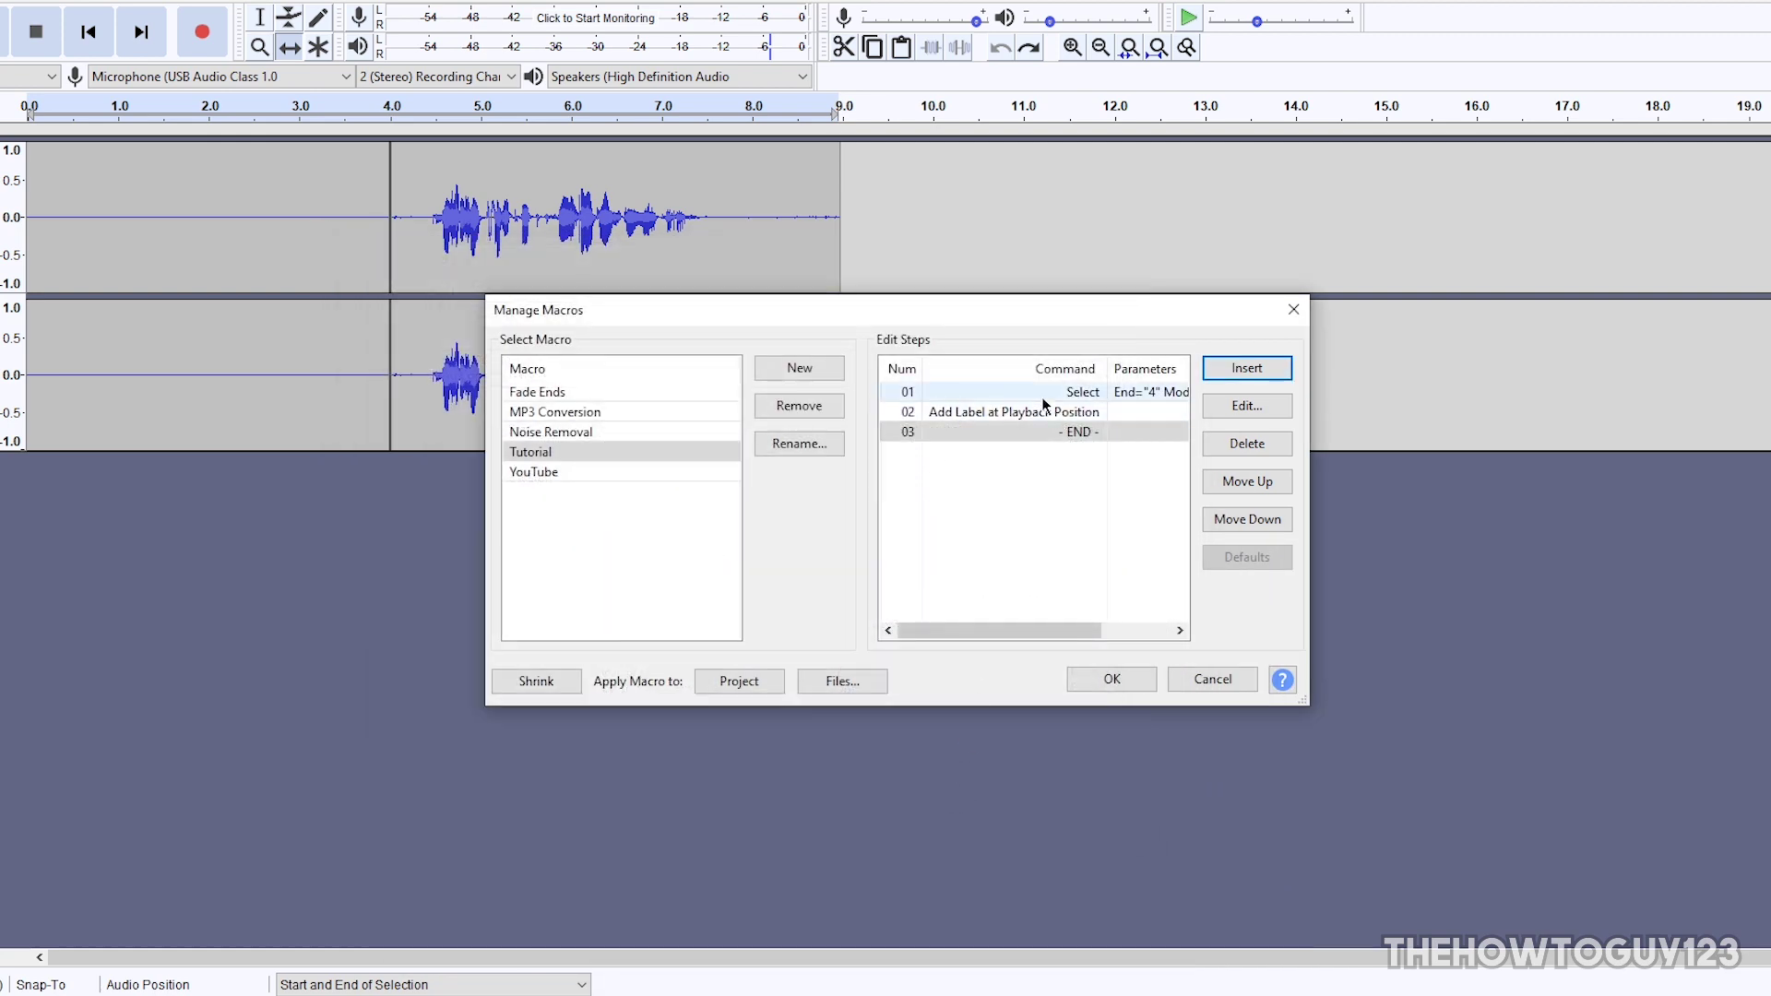
Delete the Add Label step and mark the END row for the next insertion.
left_click(1230, 443)
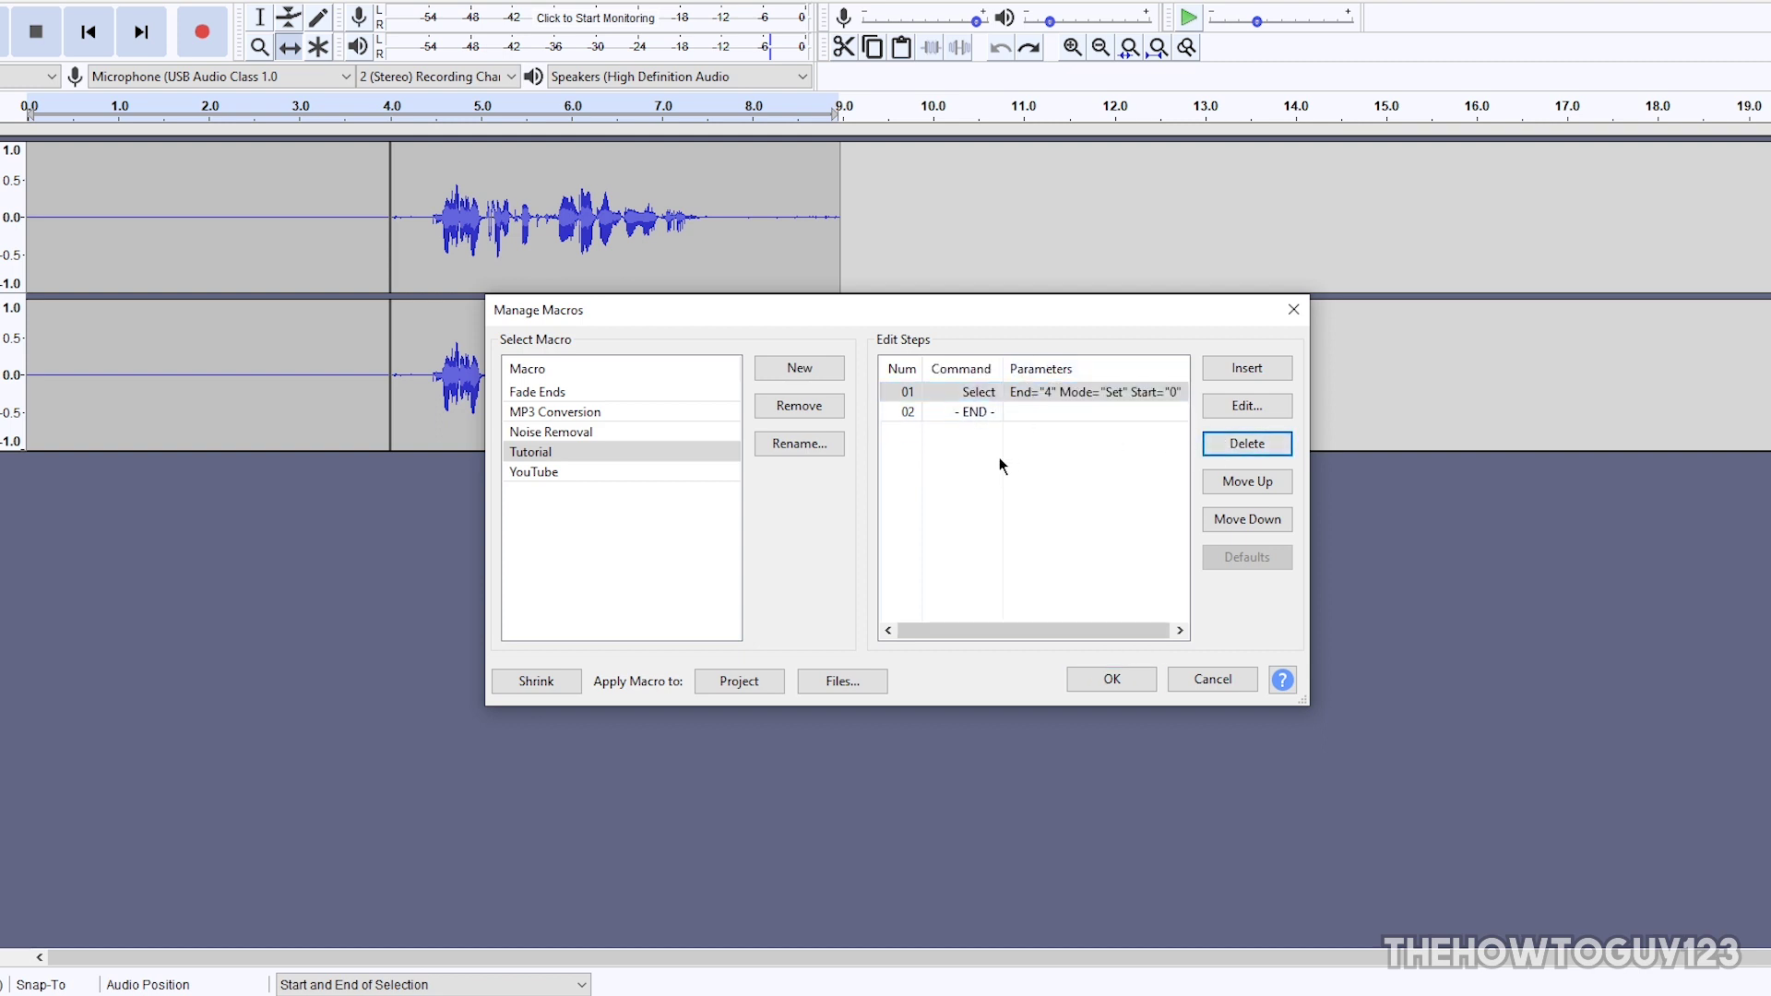
left_click(971, 394)
left_click(955, 409)
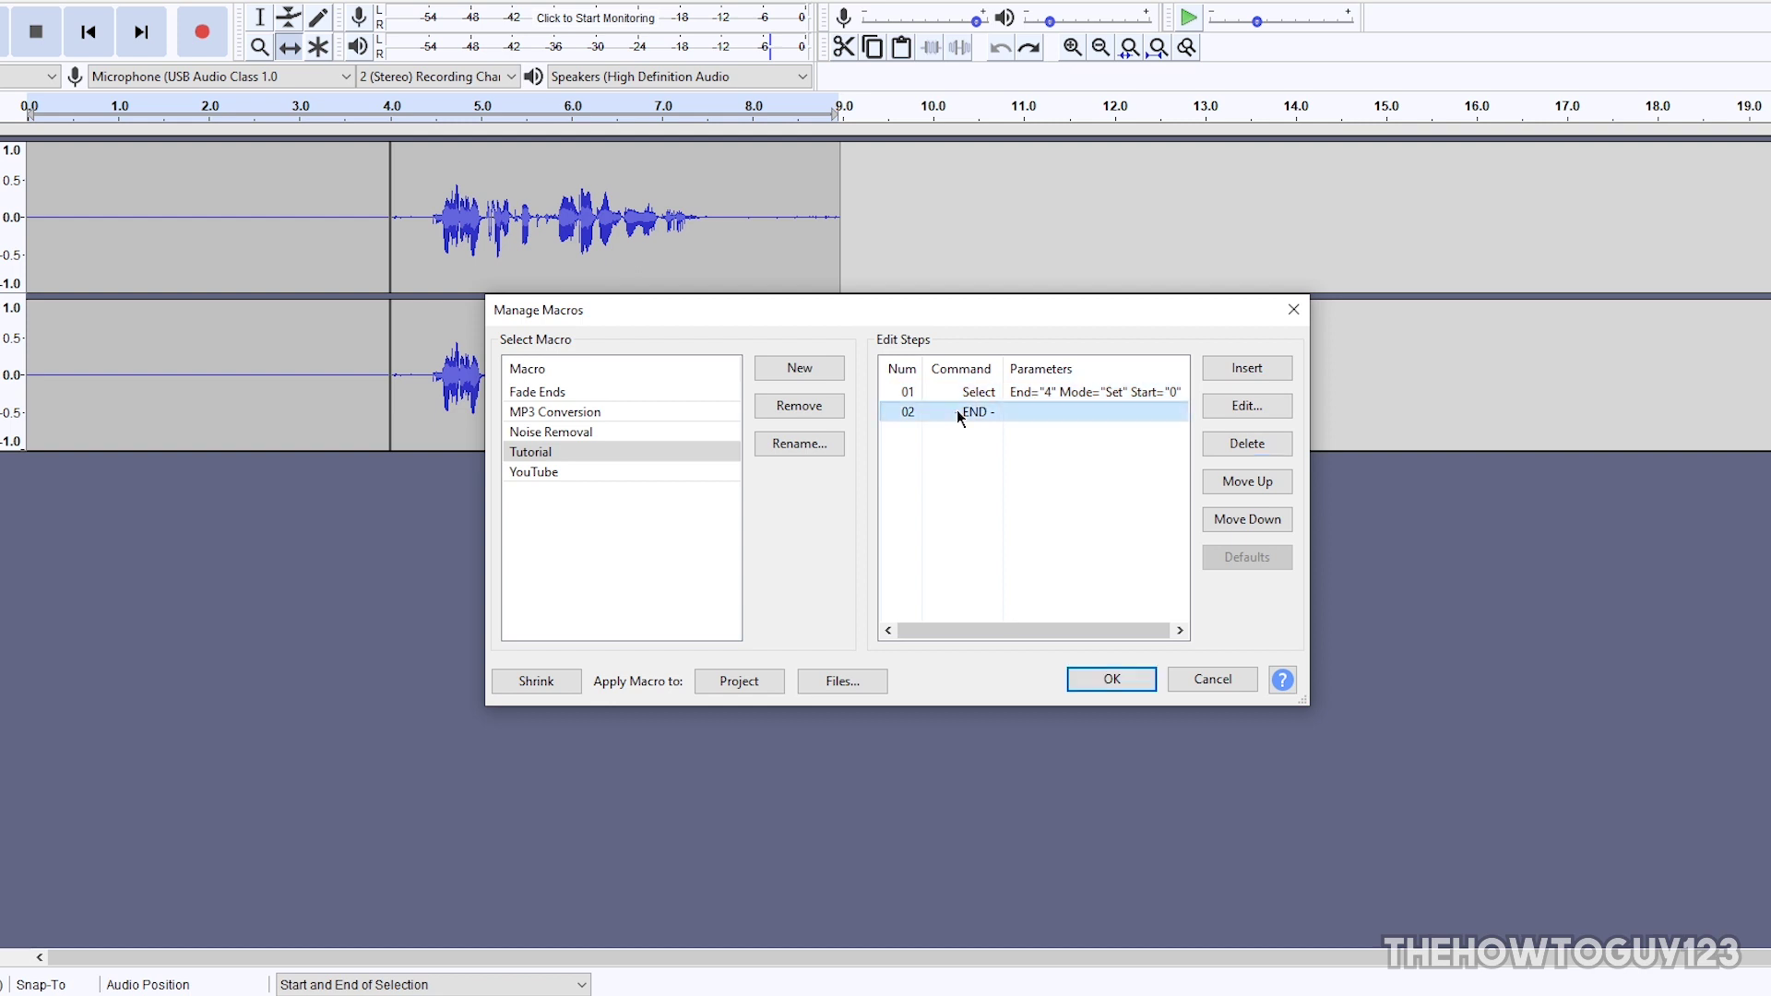
Insert Noise Reduction with unchanged default parameters after the 0–4 s Select step.
left_click(1252, 375)
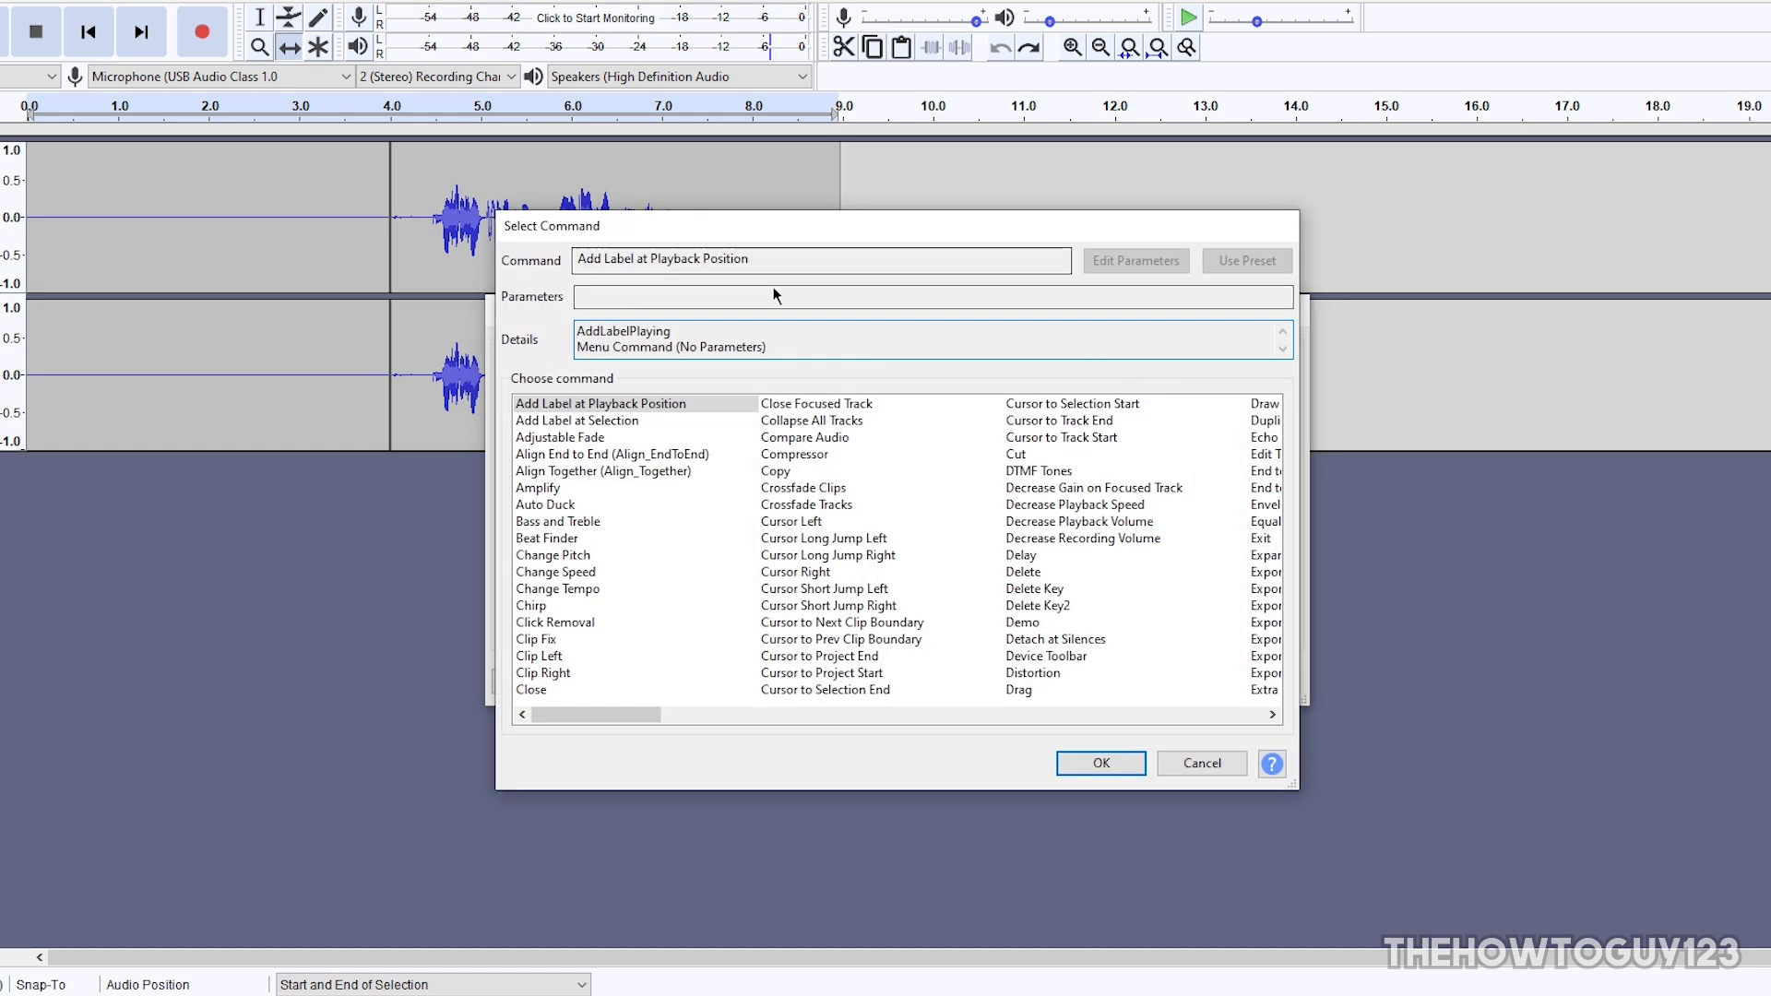
left_click_drag(573, 716, 769, 721)
left_click(1081, 590)
type("next")
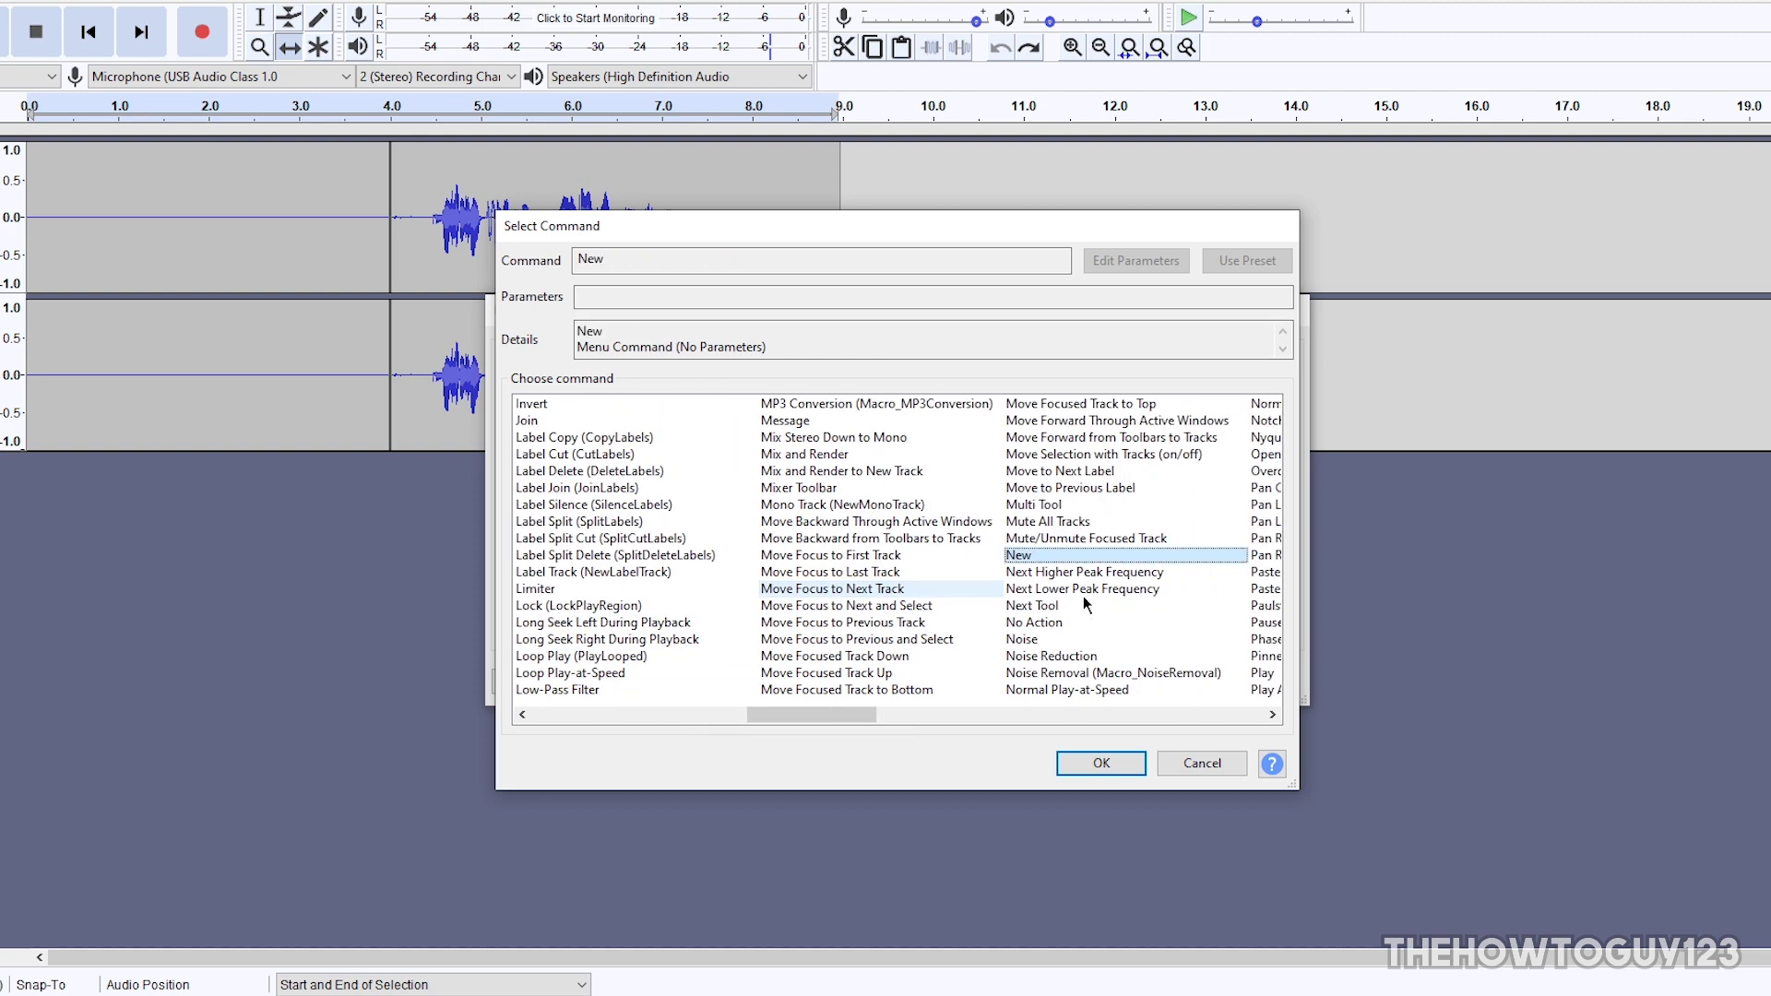
key("Down")
left_click(1055, 660)
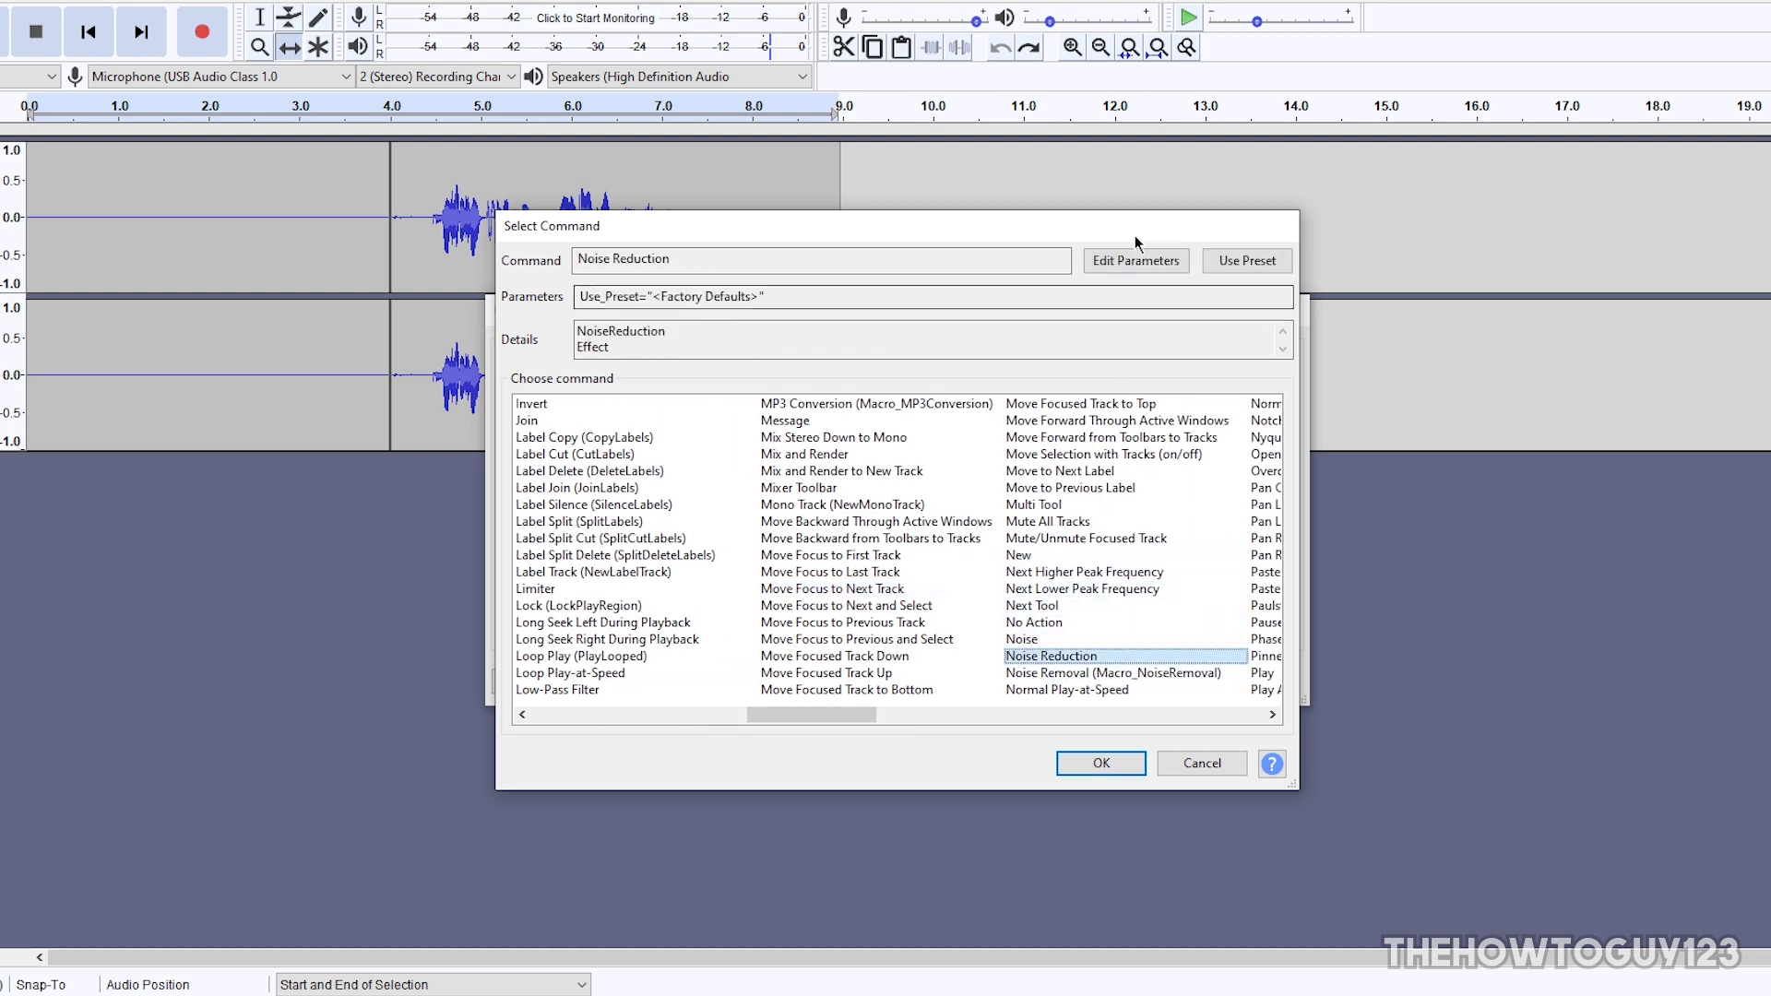
left_click(1130, 267)
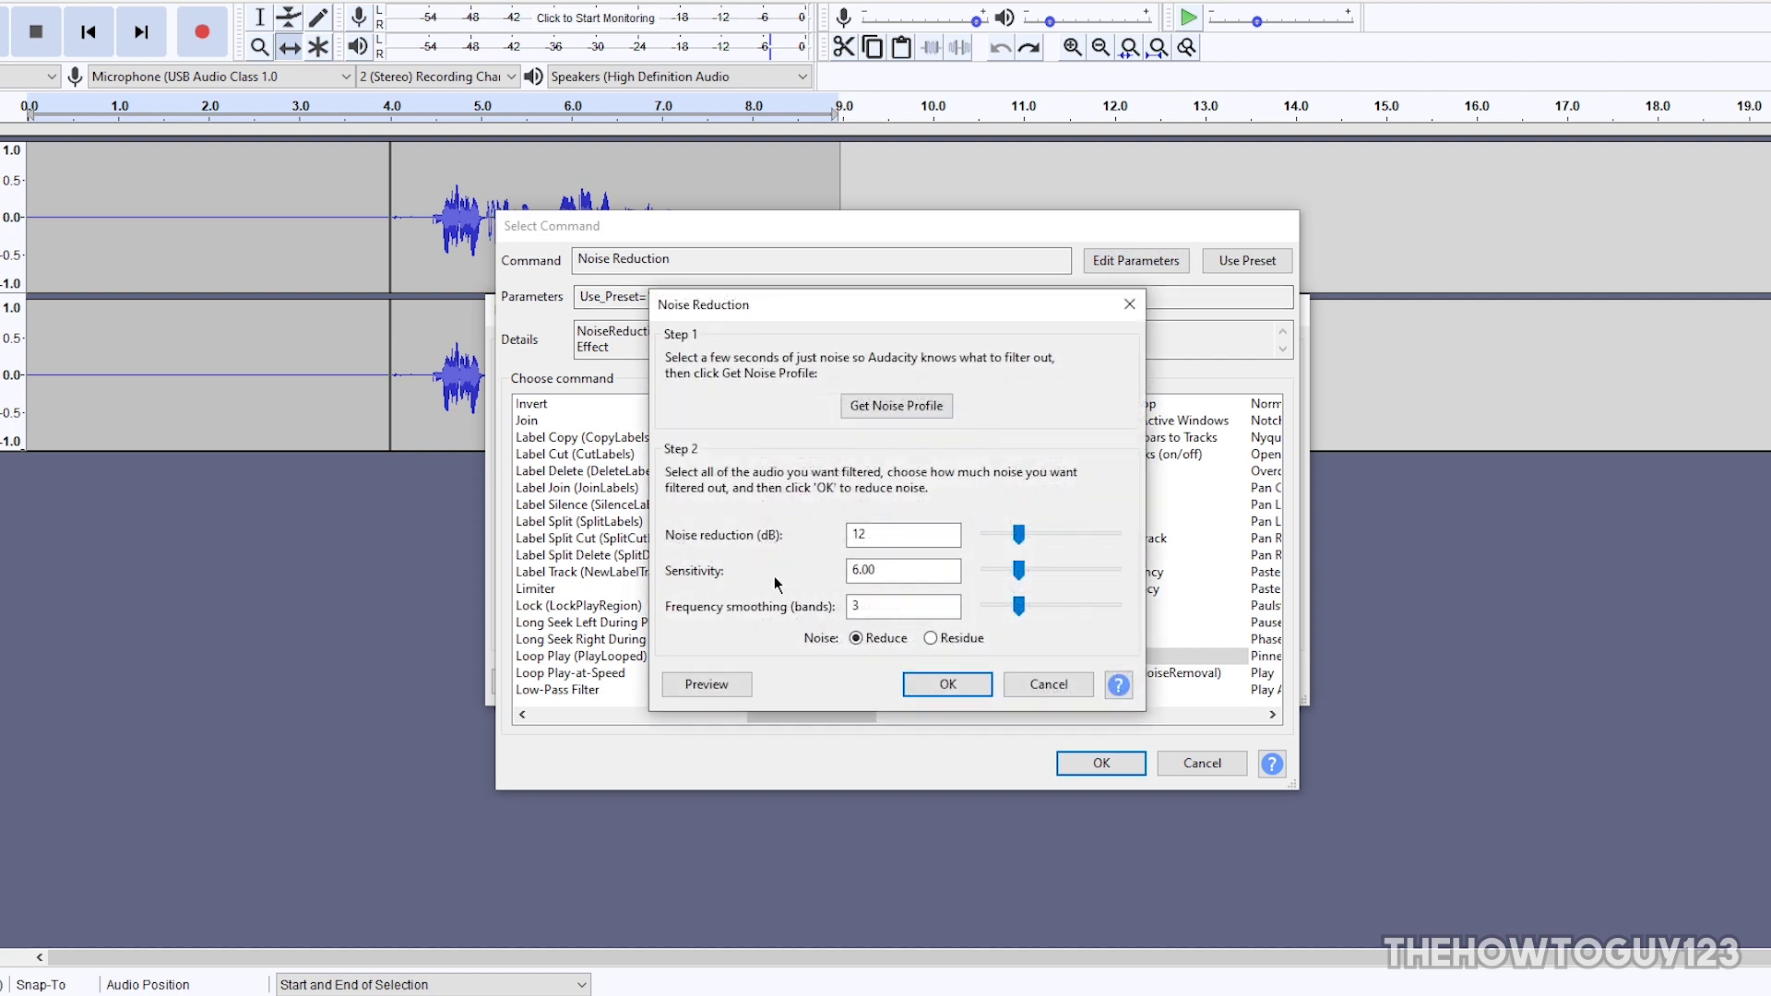
left_click(887, 406)
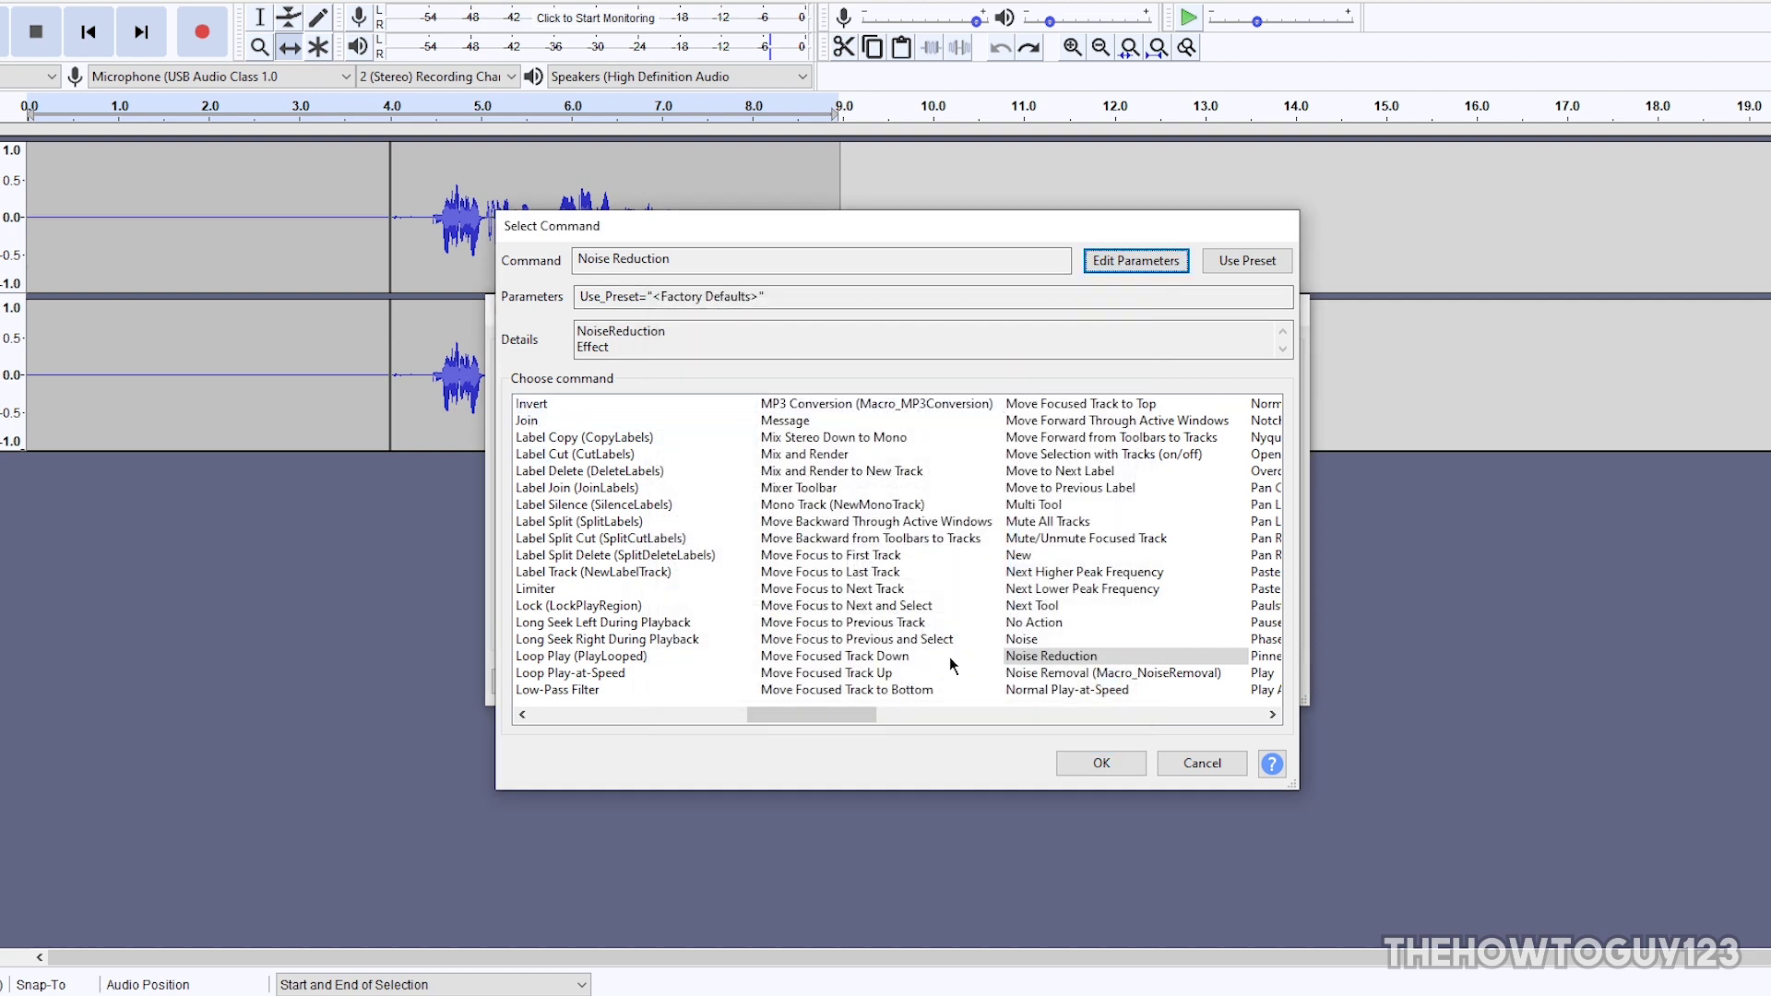
left_click(1135, 762)
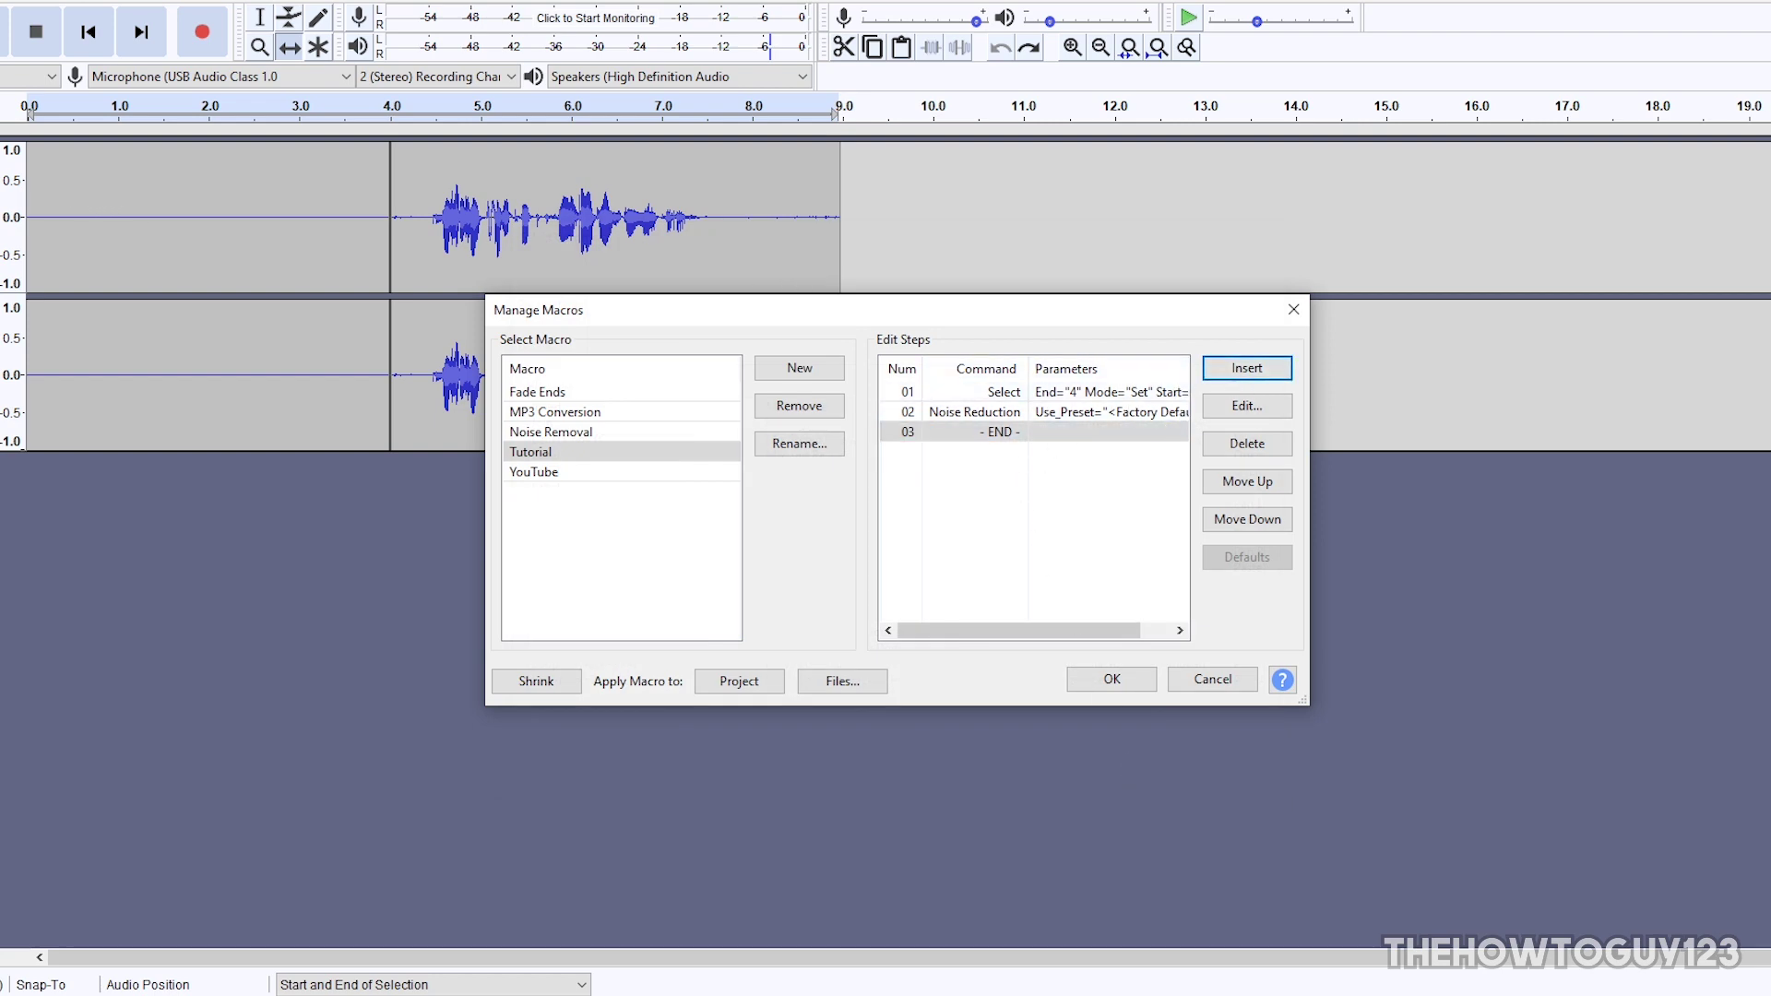
Add a Select All step as step 03.
left_click(1236, 372)
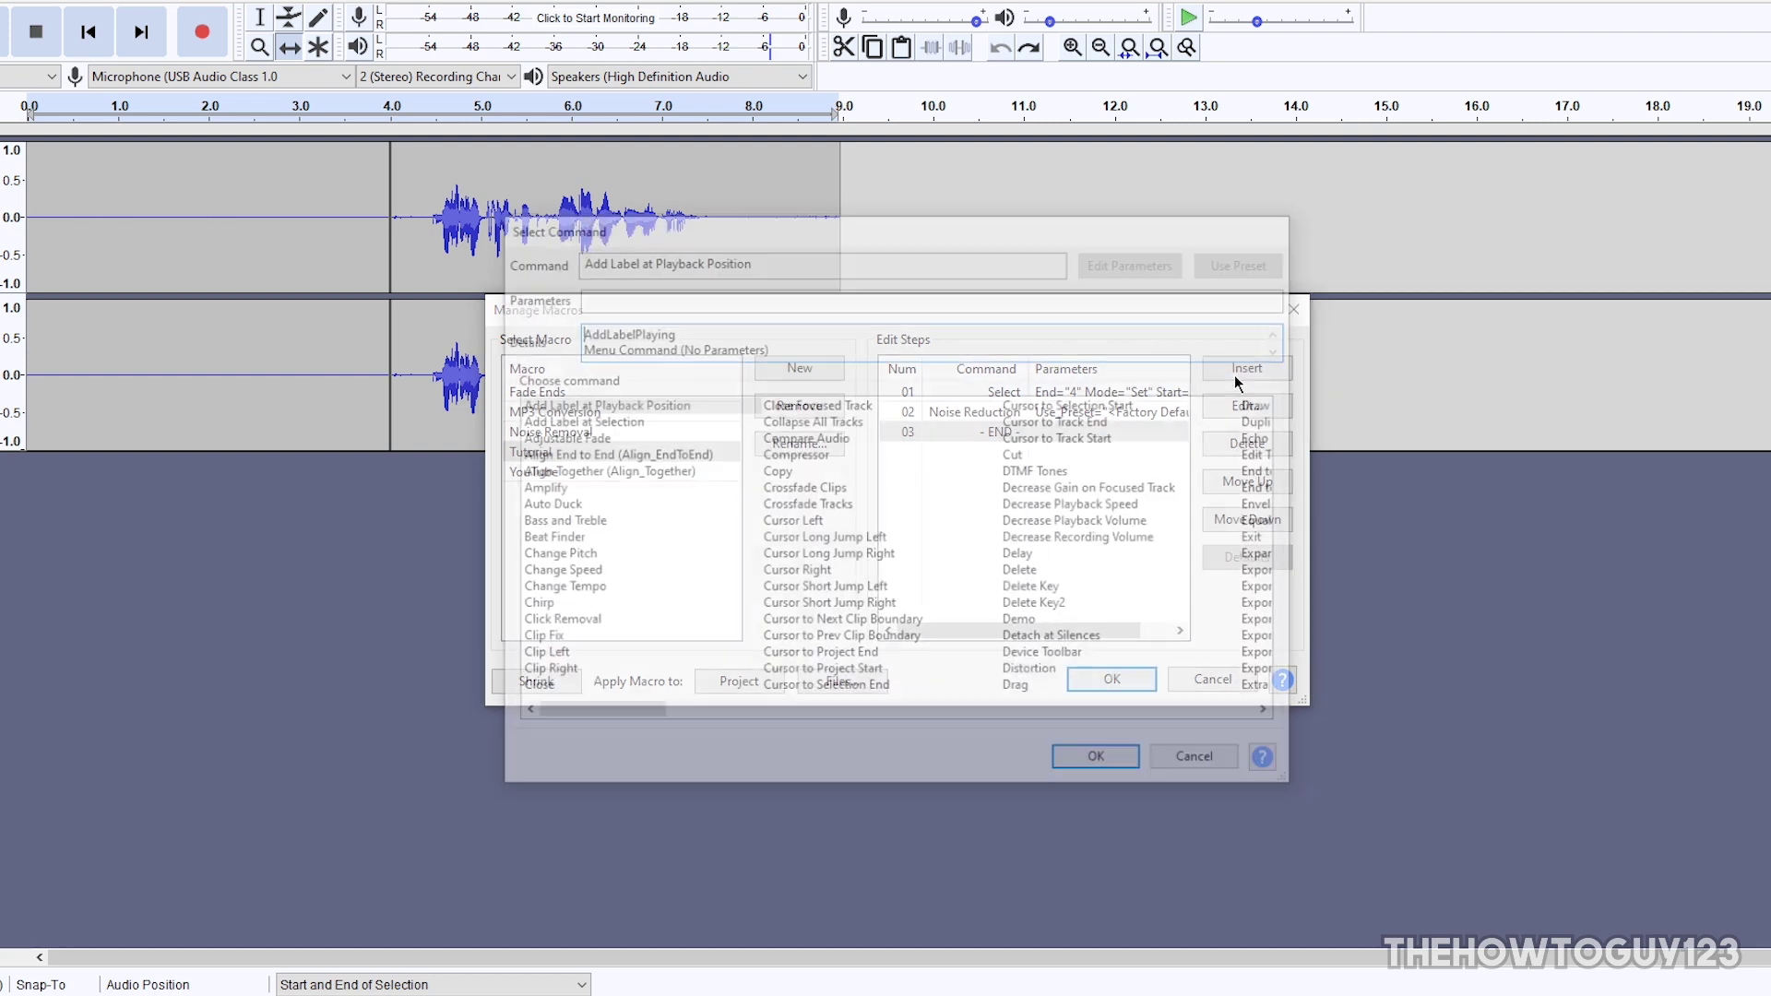
left_click_drag(616, 710, 717, 718)
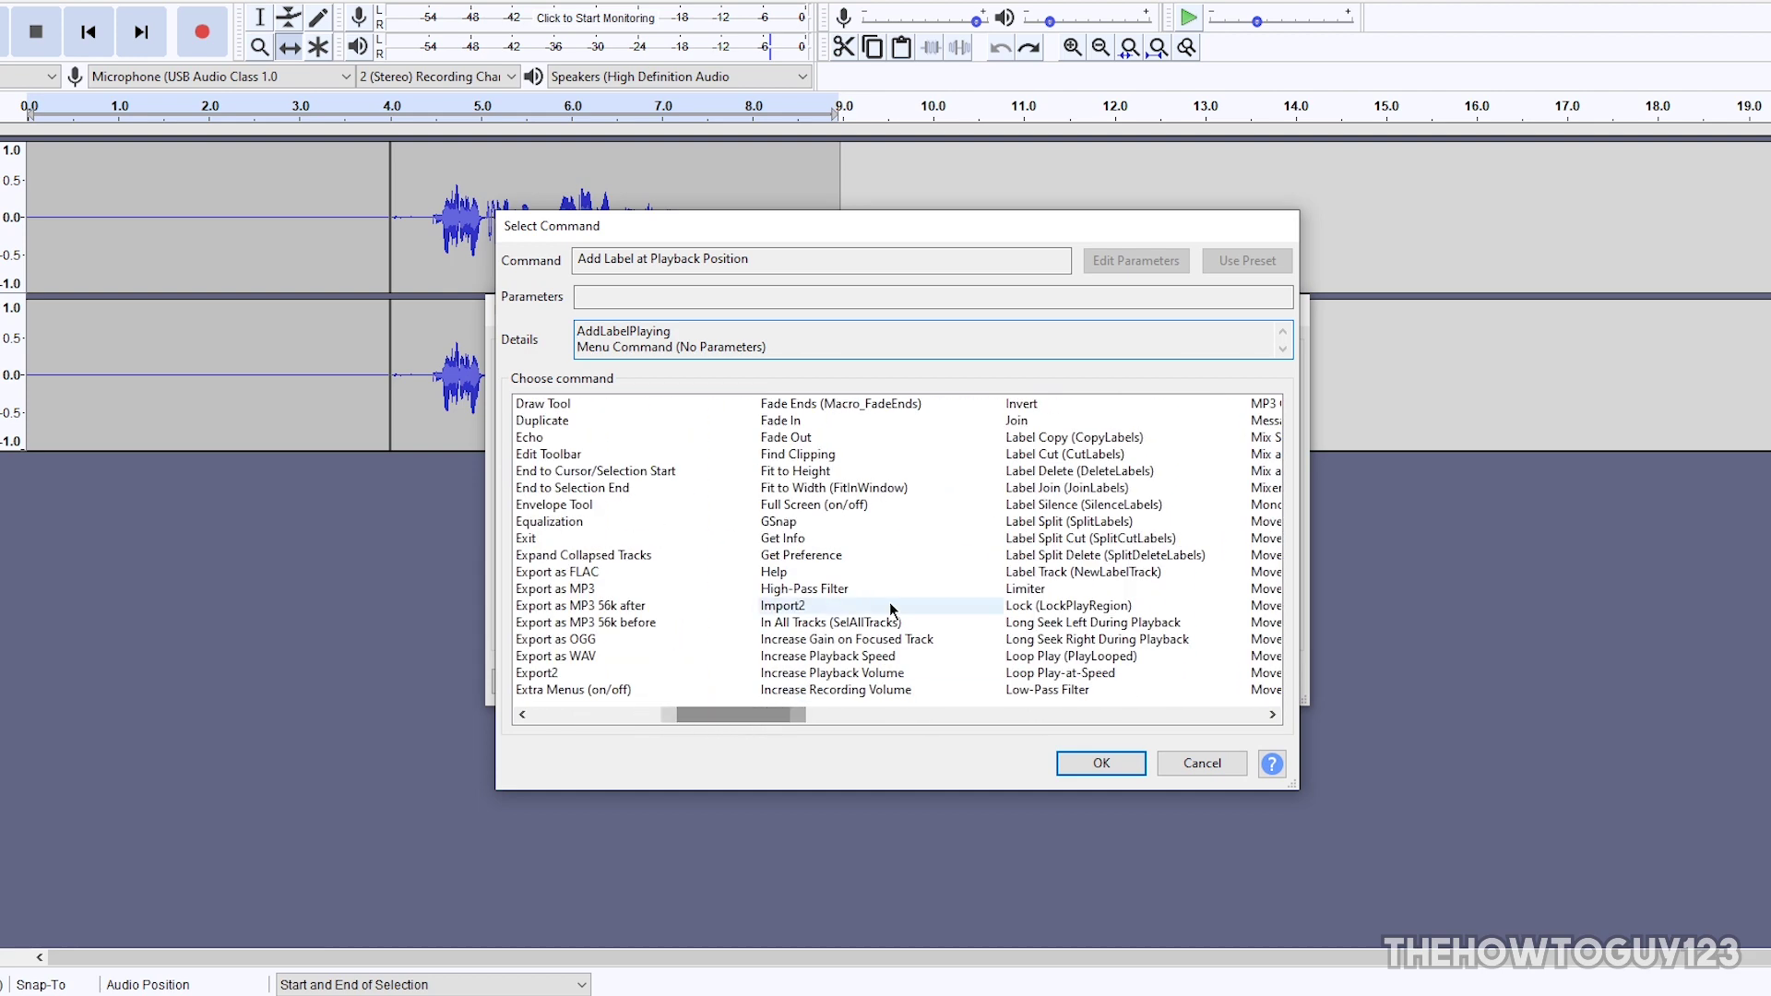
left_click(889, 601)
scroll(922, 609, "right", 3)
left_click(1033, 655)
left_click(1049, 678)
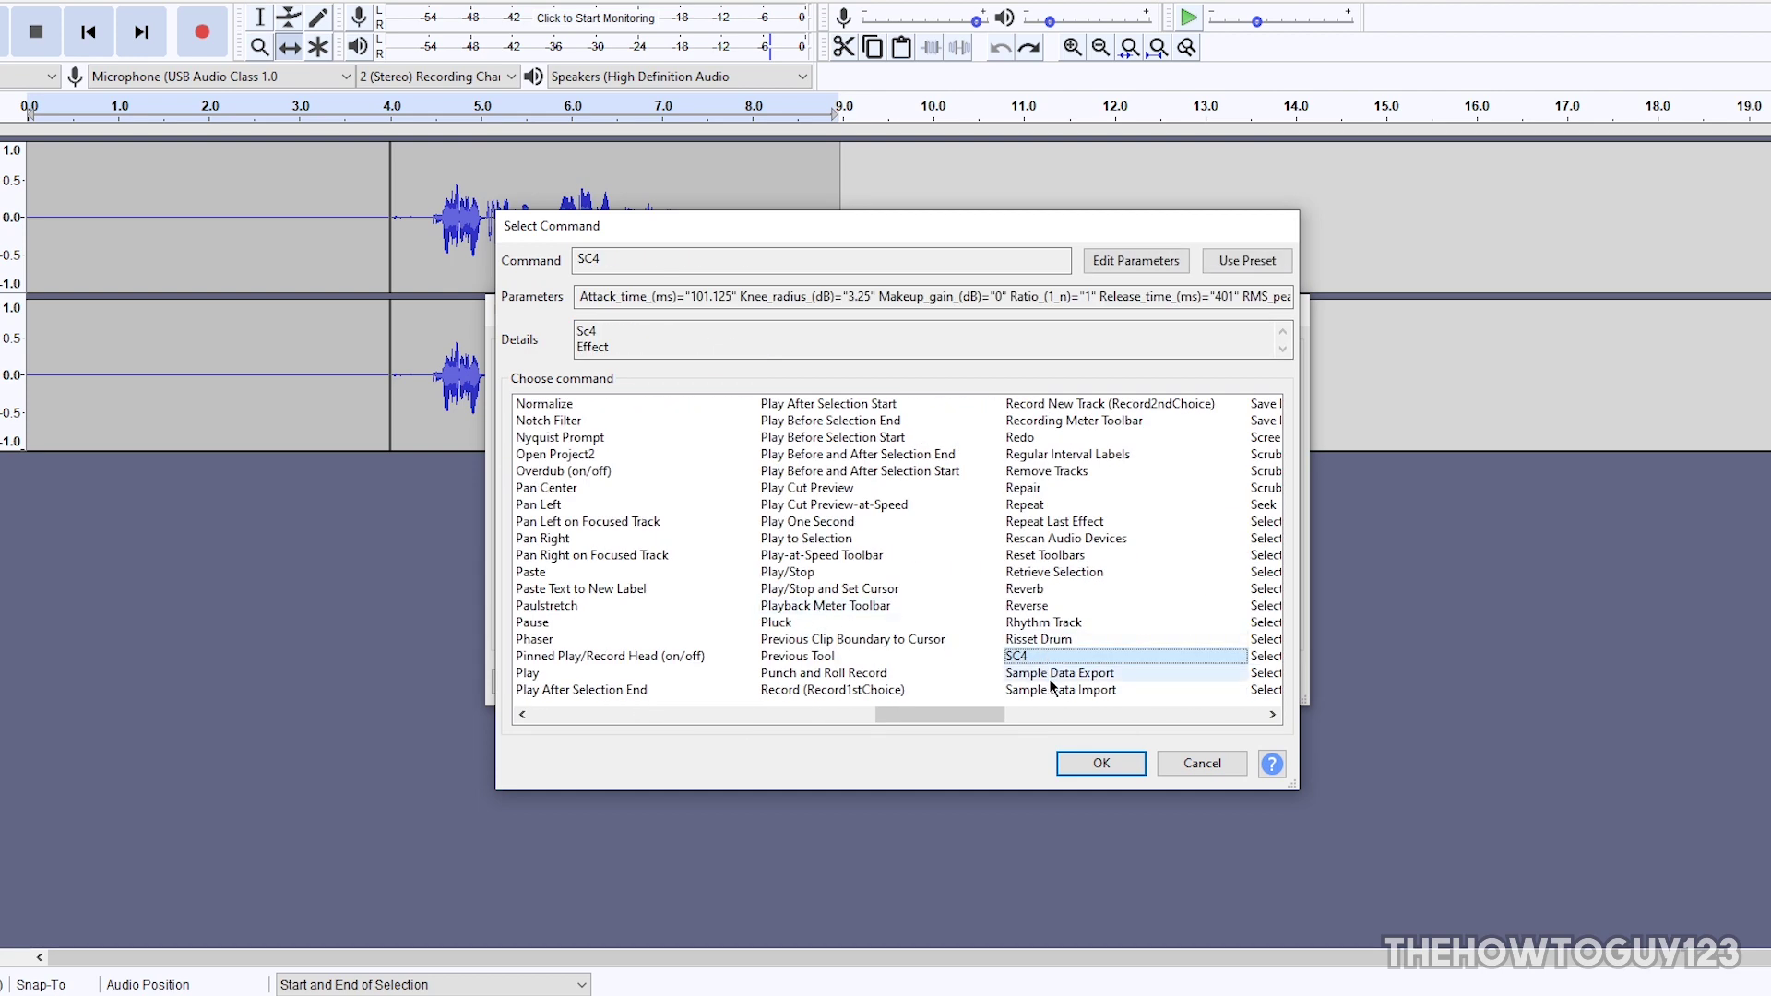
key("Down")
key("Down")
left_click(1045, 538)
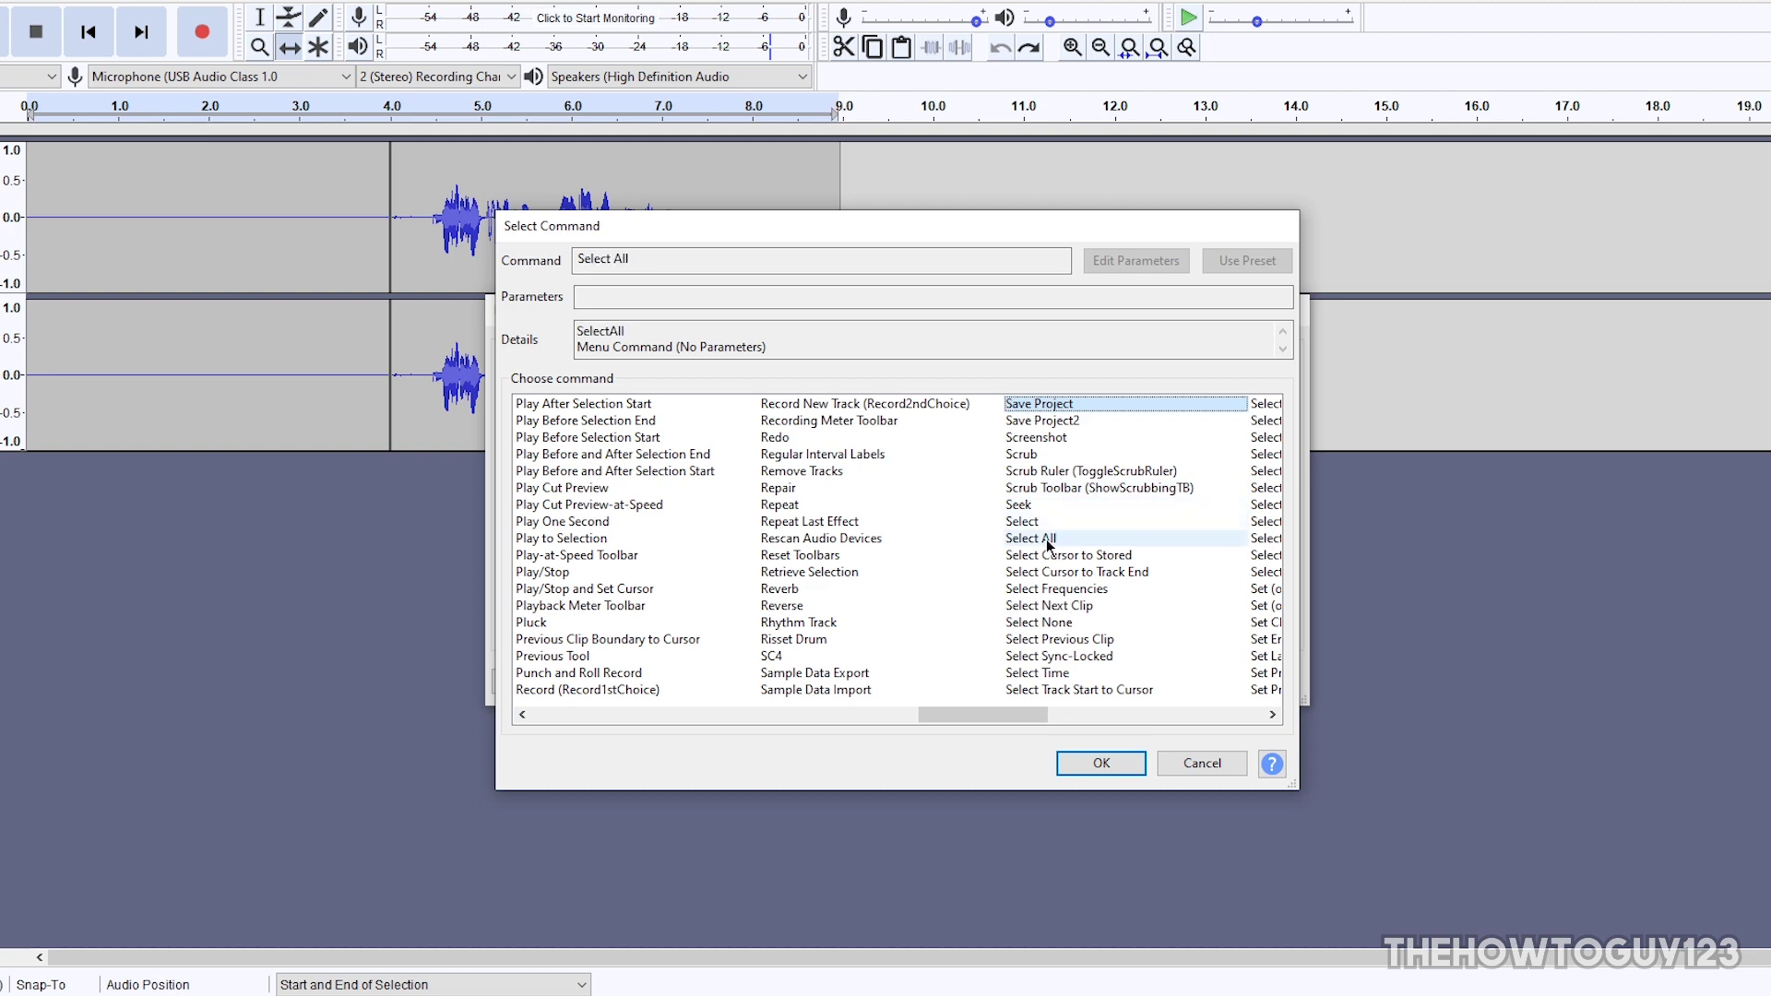
left_click(1101, 762)
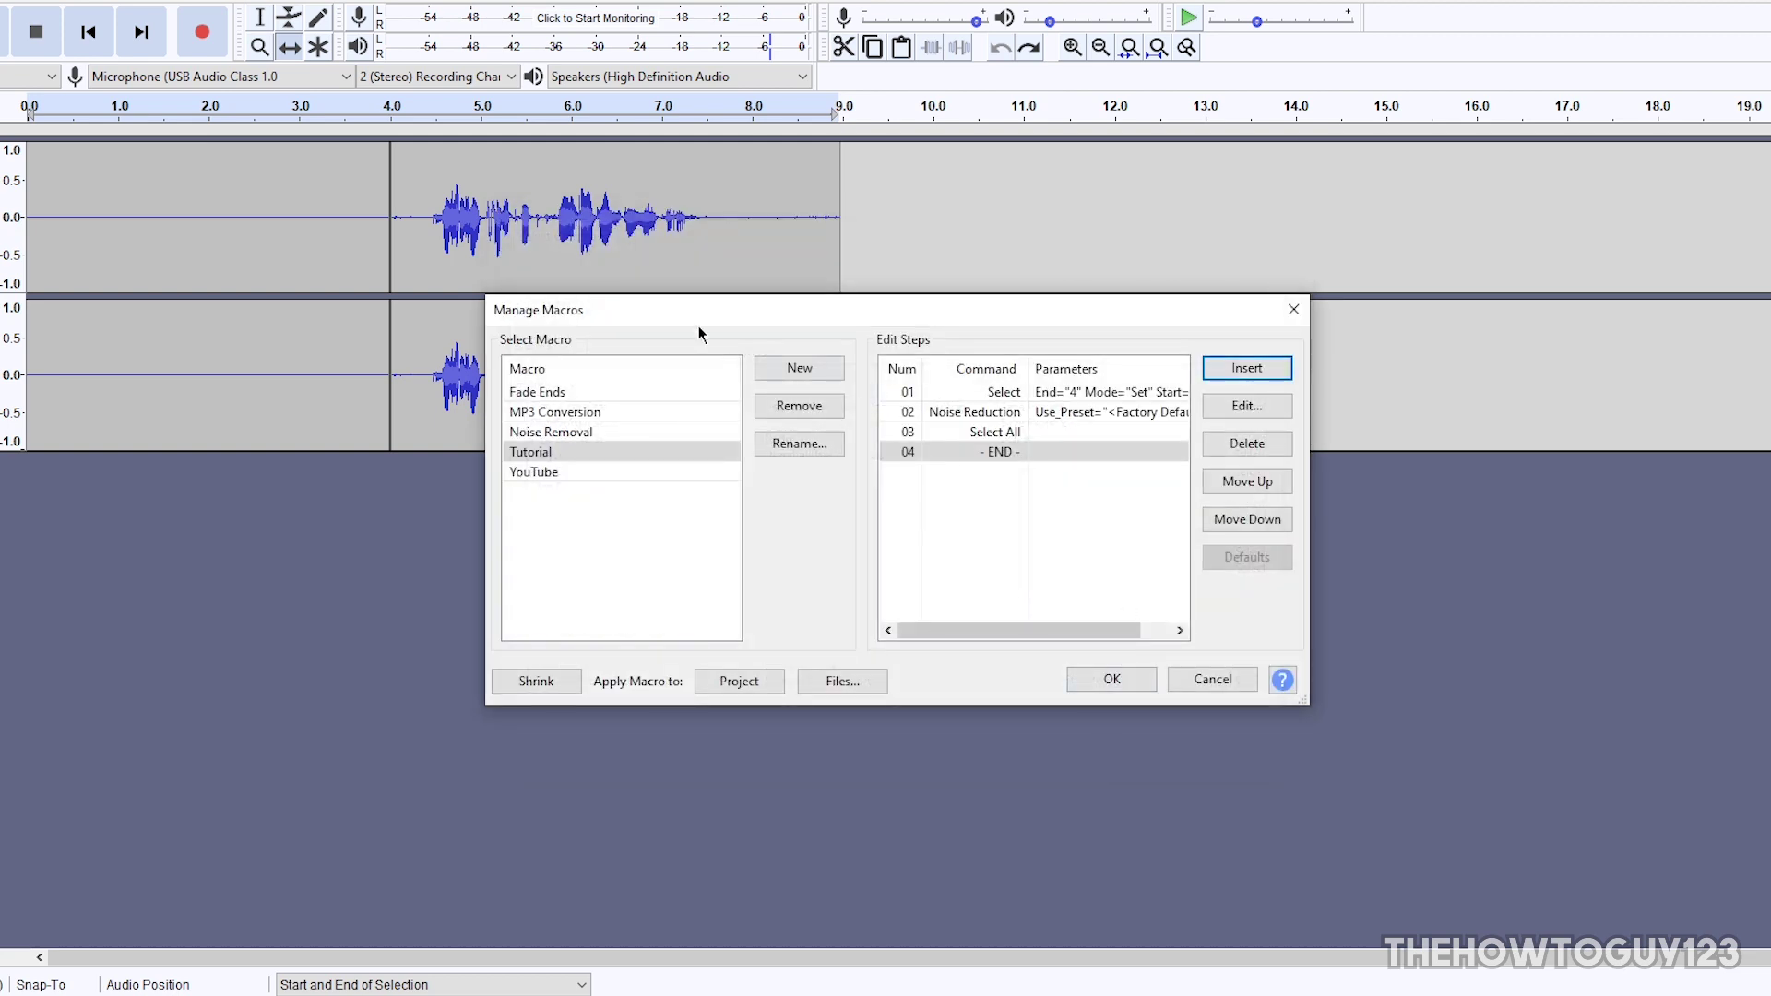
Add a second Noise Reduction step with its default settings.
left_click(1246, 368)
left_click_drag(646, 715, 815, 715)
left_click(775, 656)
left_click(1018, 554)
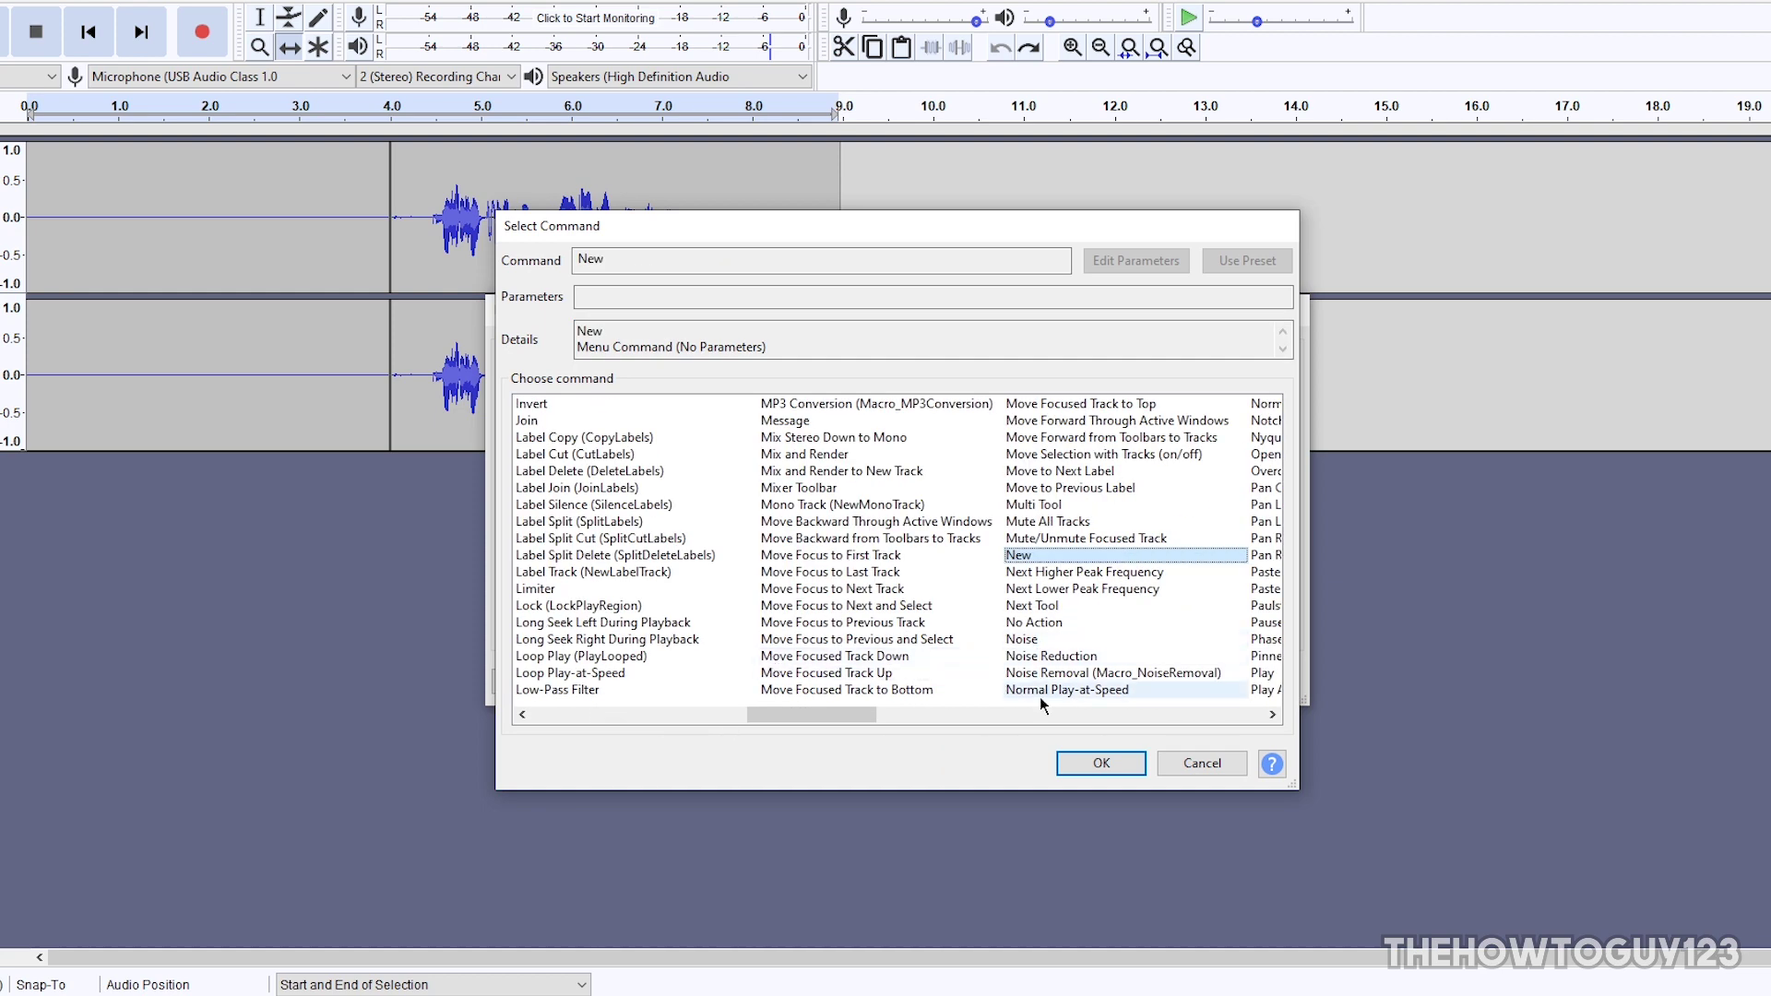
left_click(1051, 655)
left_click(1139, 259)
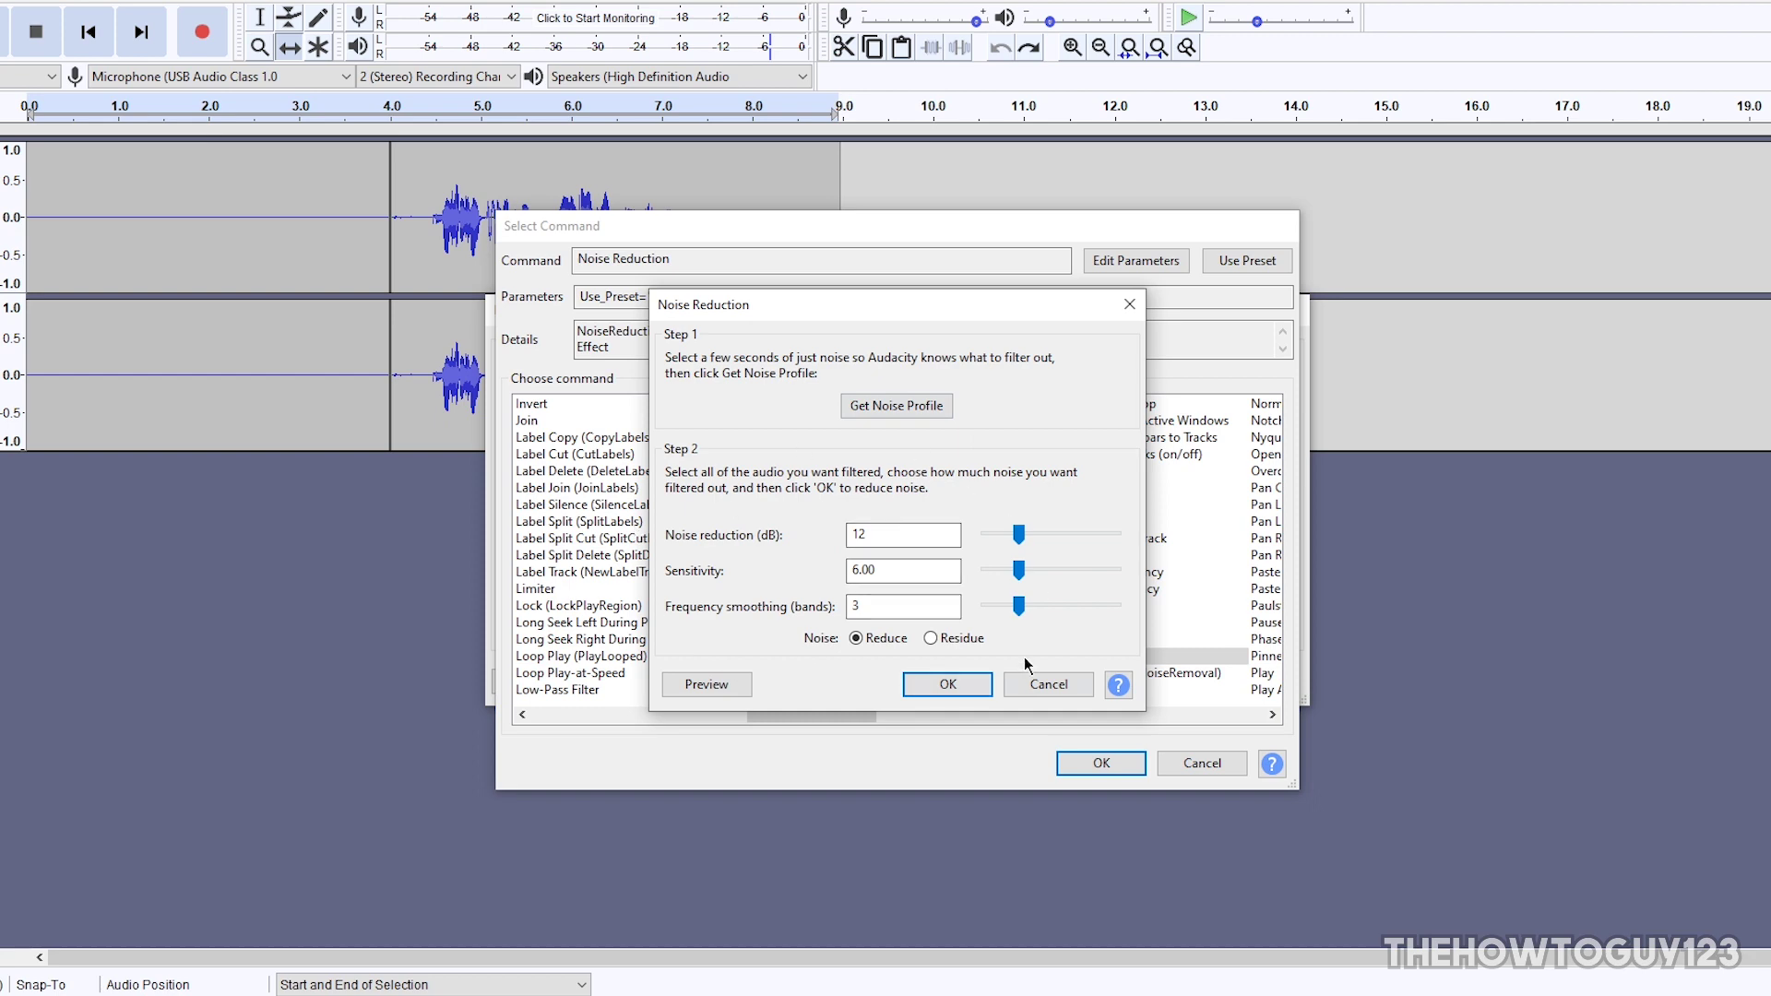
left_click(948, 685)
left_click(1102, 763)
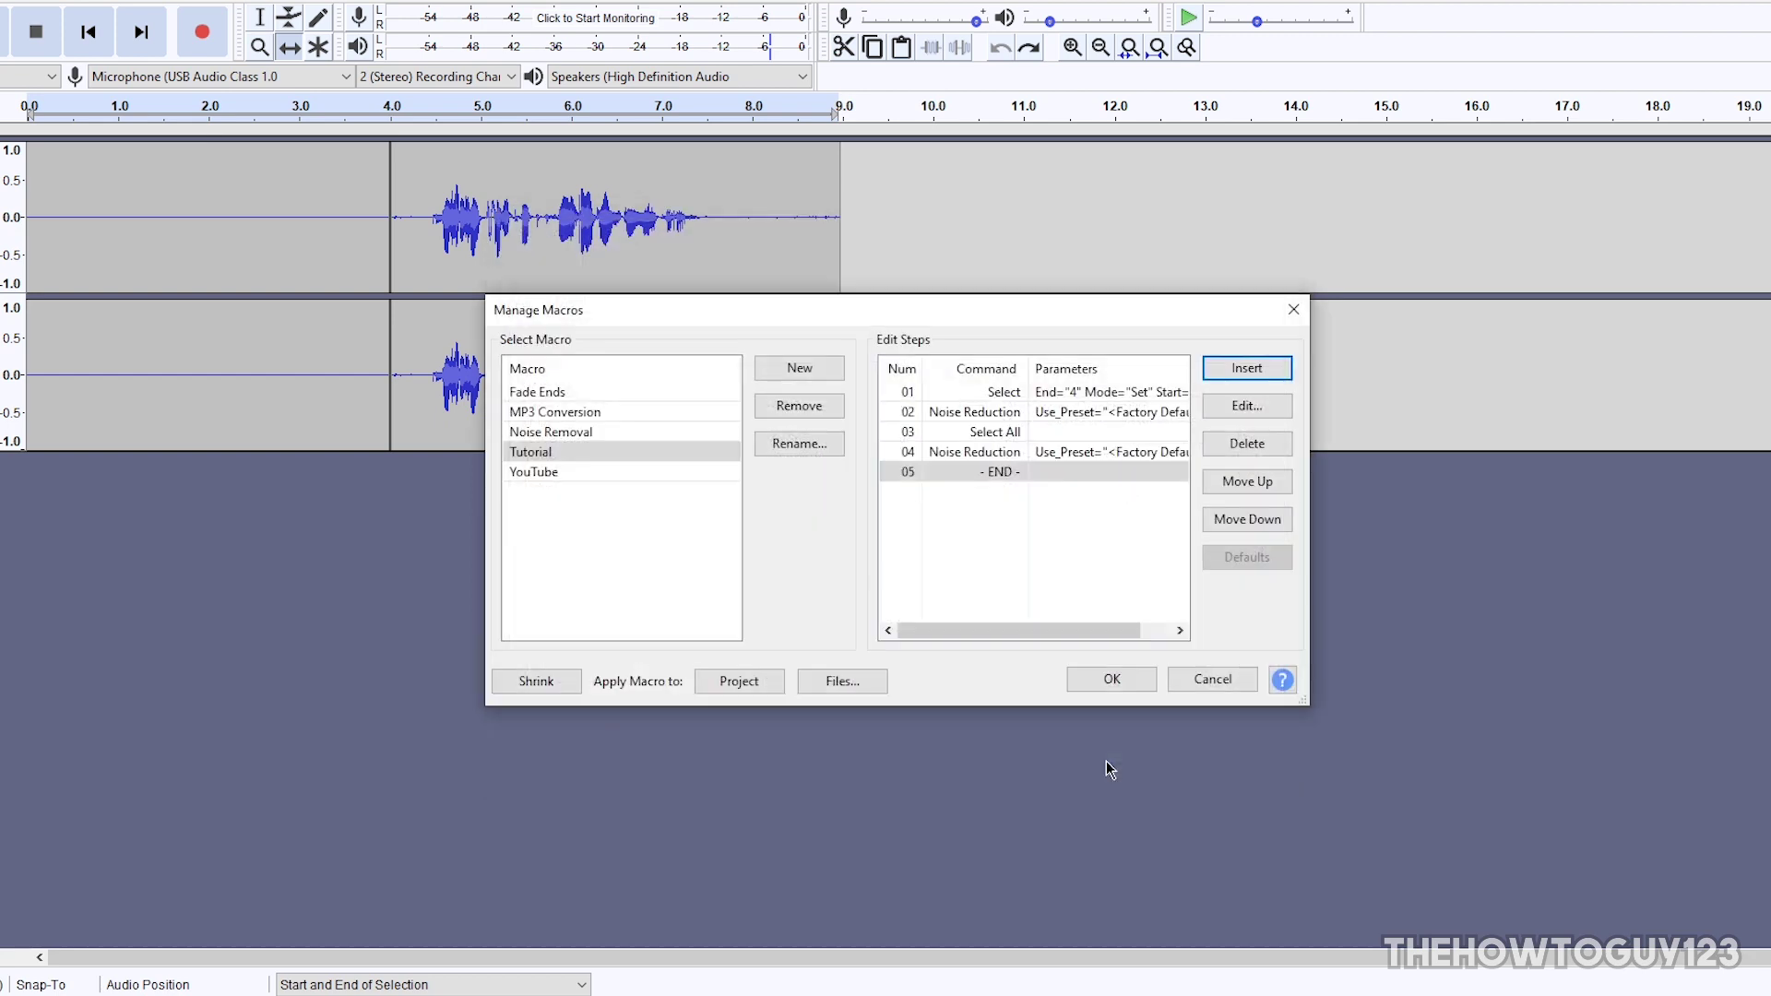
Add a Compressor step with default settings (AttackTime 0.2).
left_click(1243, 369)
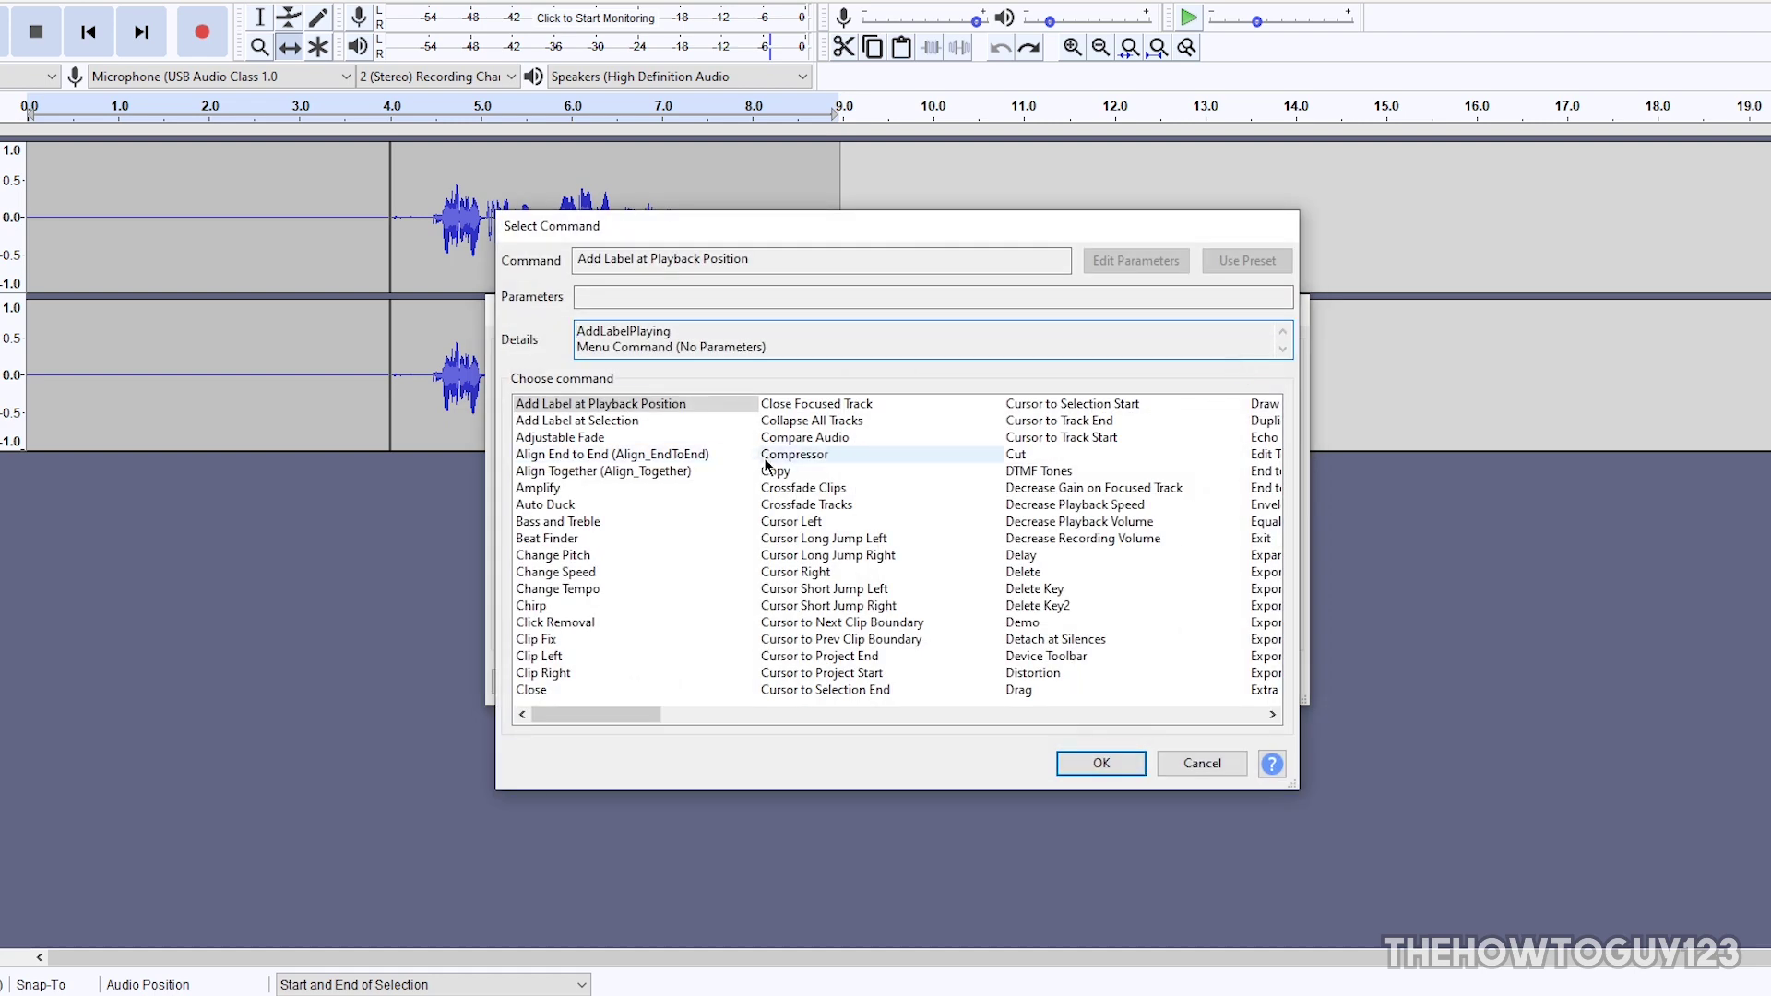
left_click(784, 455)
left_click(1120, 266)
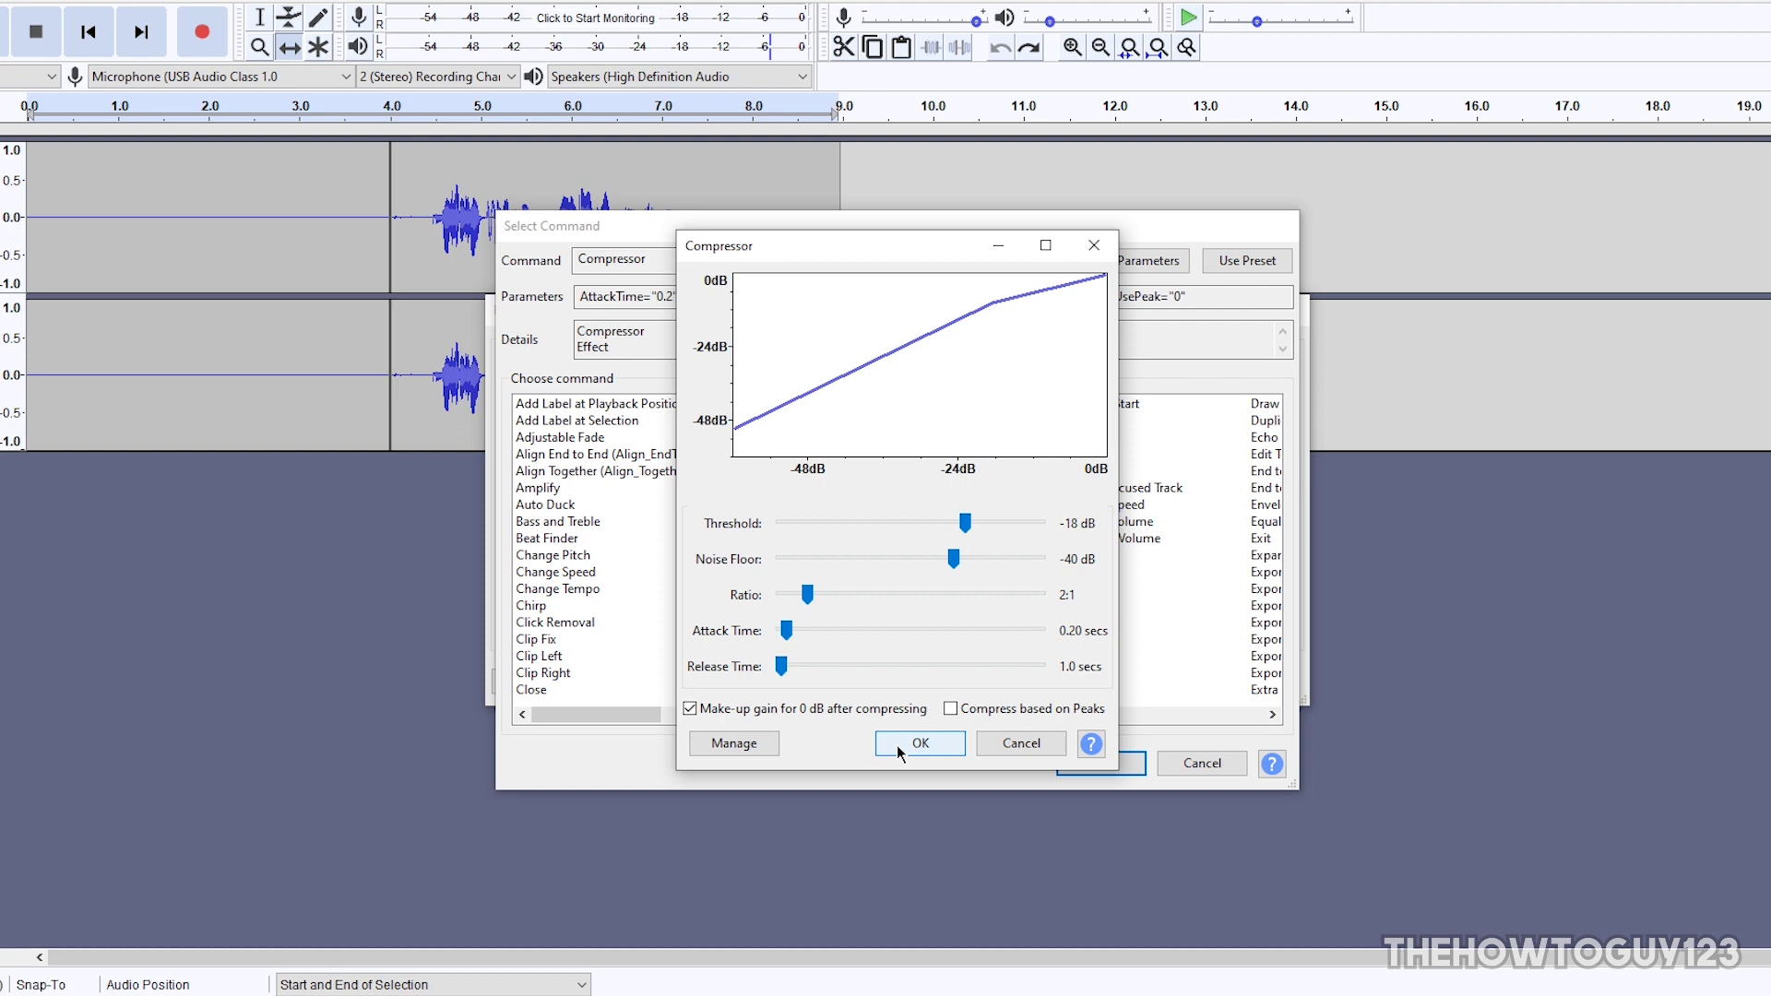
left_click(896, 744)
left_click(1102, 762)
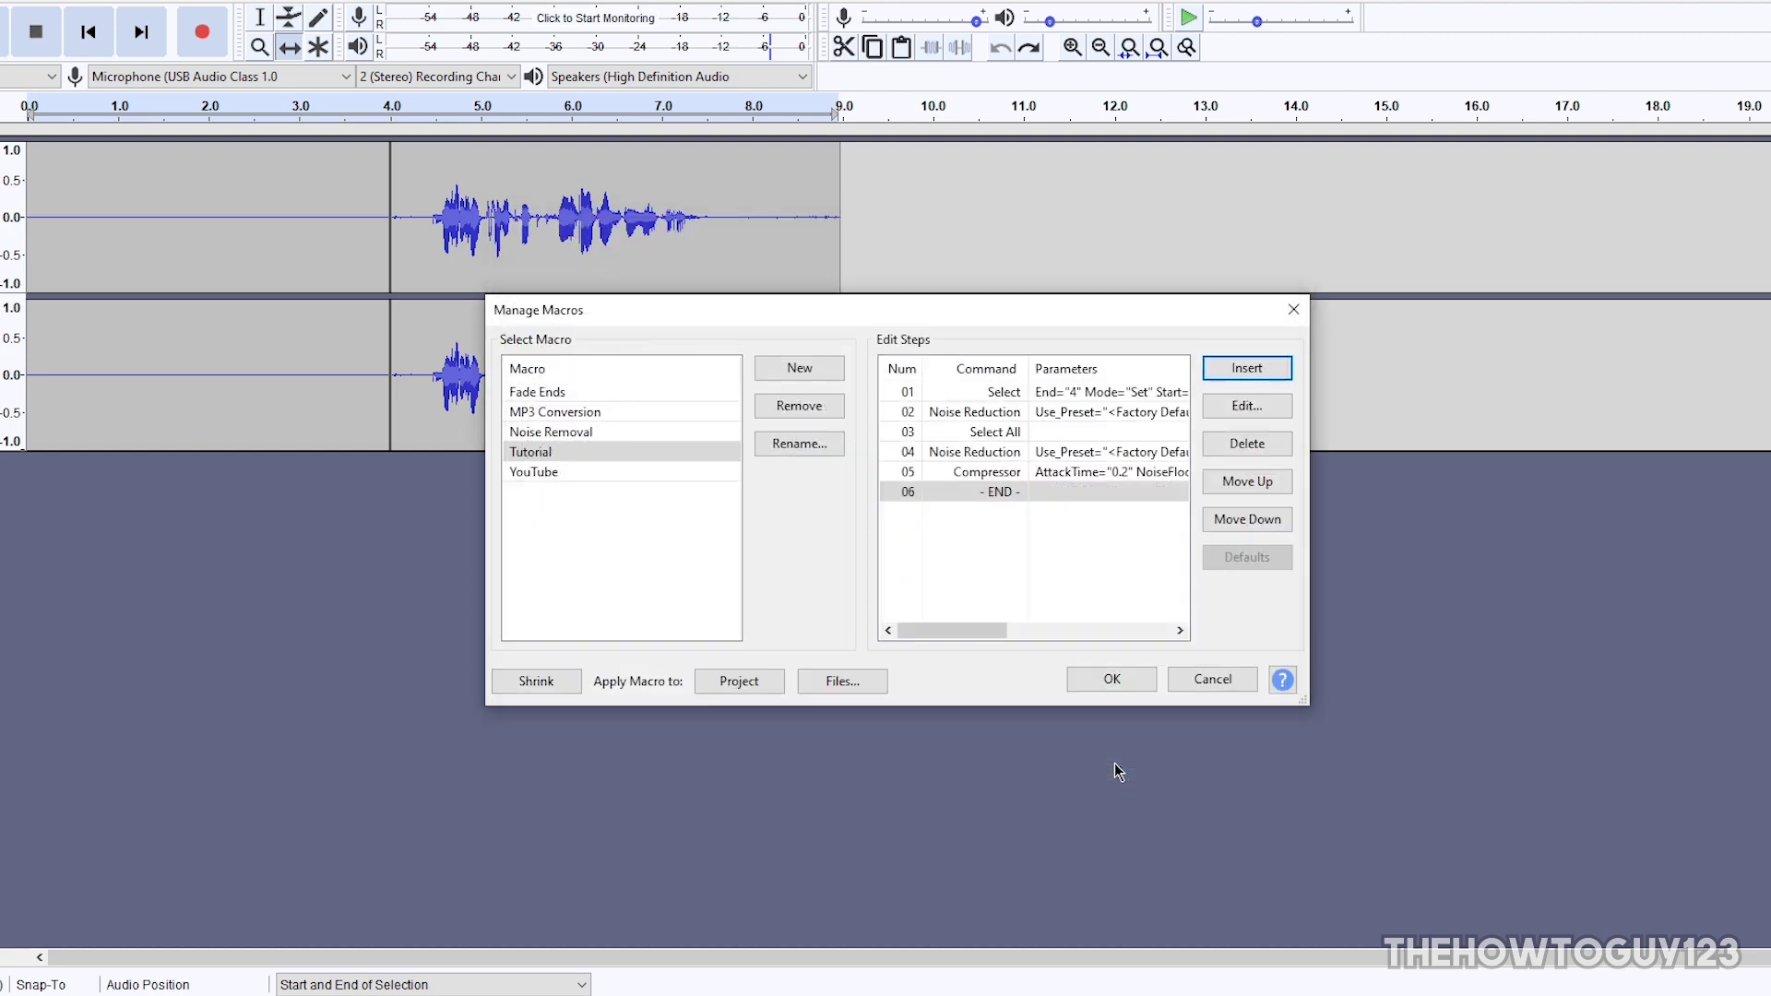
Add an Equalization step using the Bass Boost curve as step 06.
left_click(1246, 370)
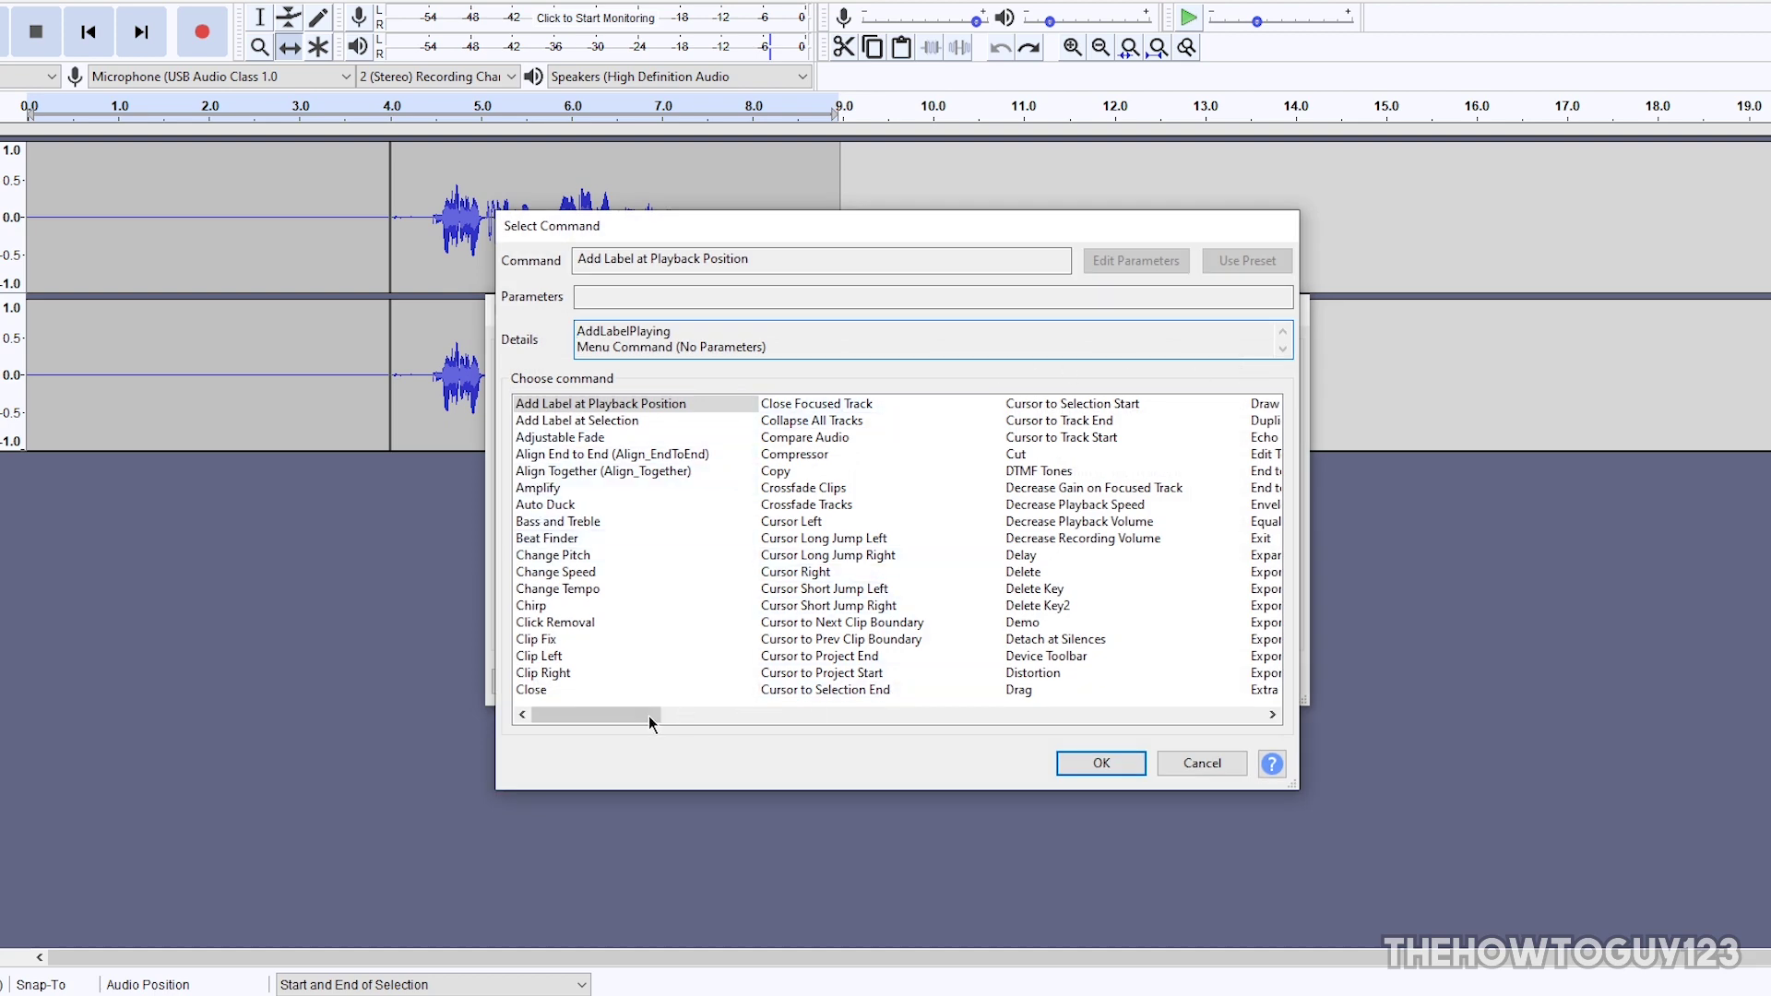
left_click(1264, 521)
left_click(1121, 258)
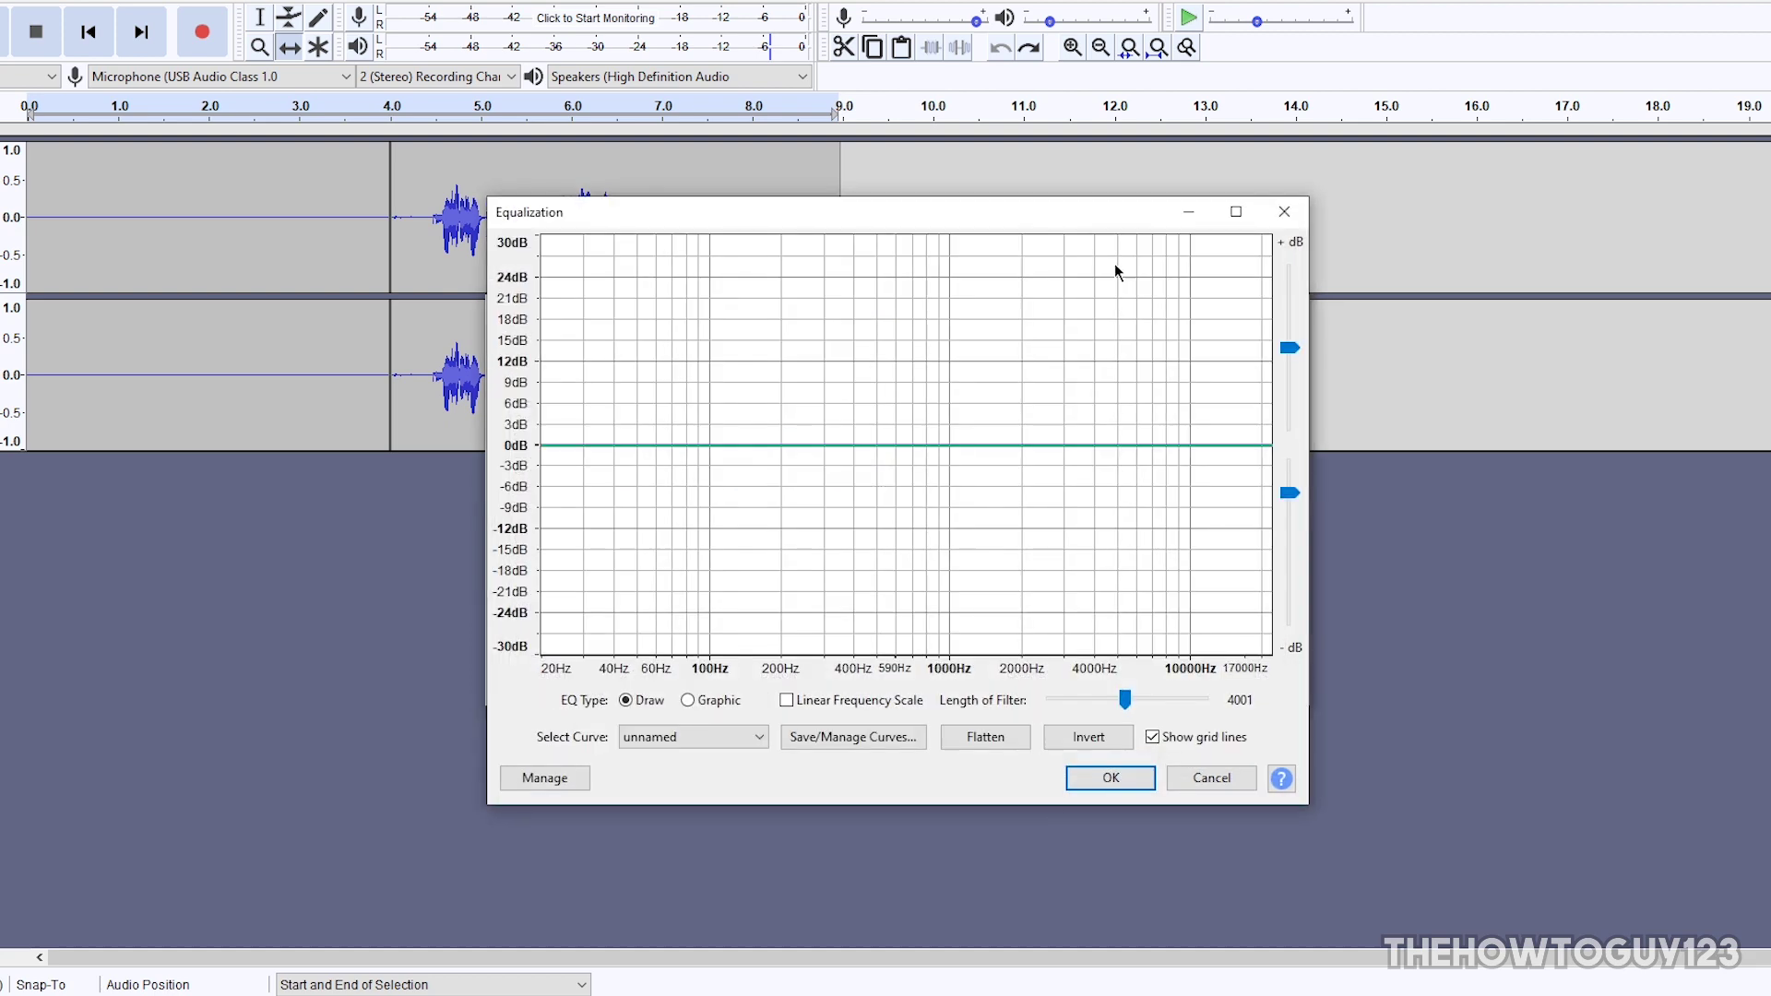
left_click(747, 738)
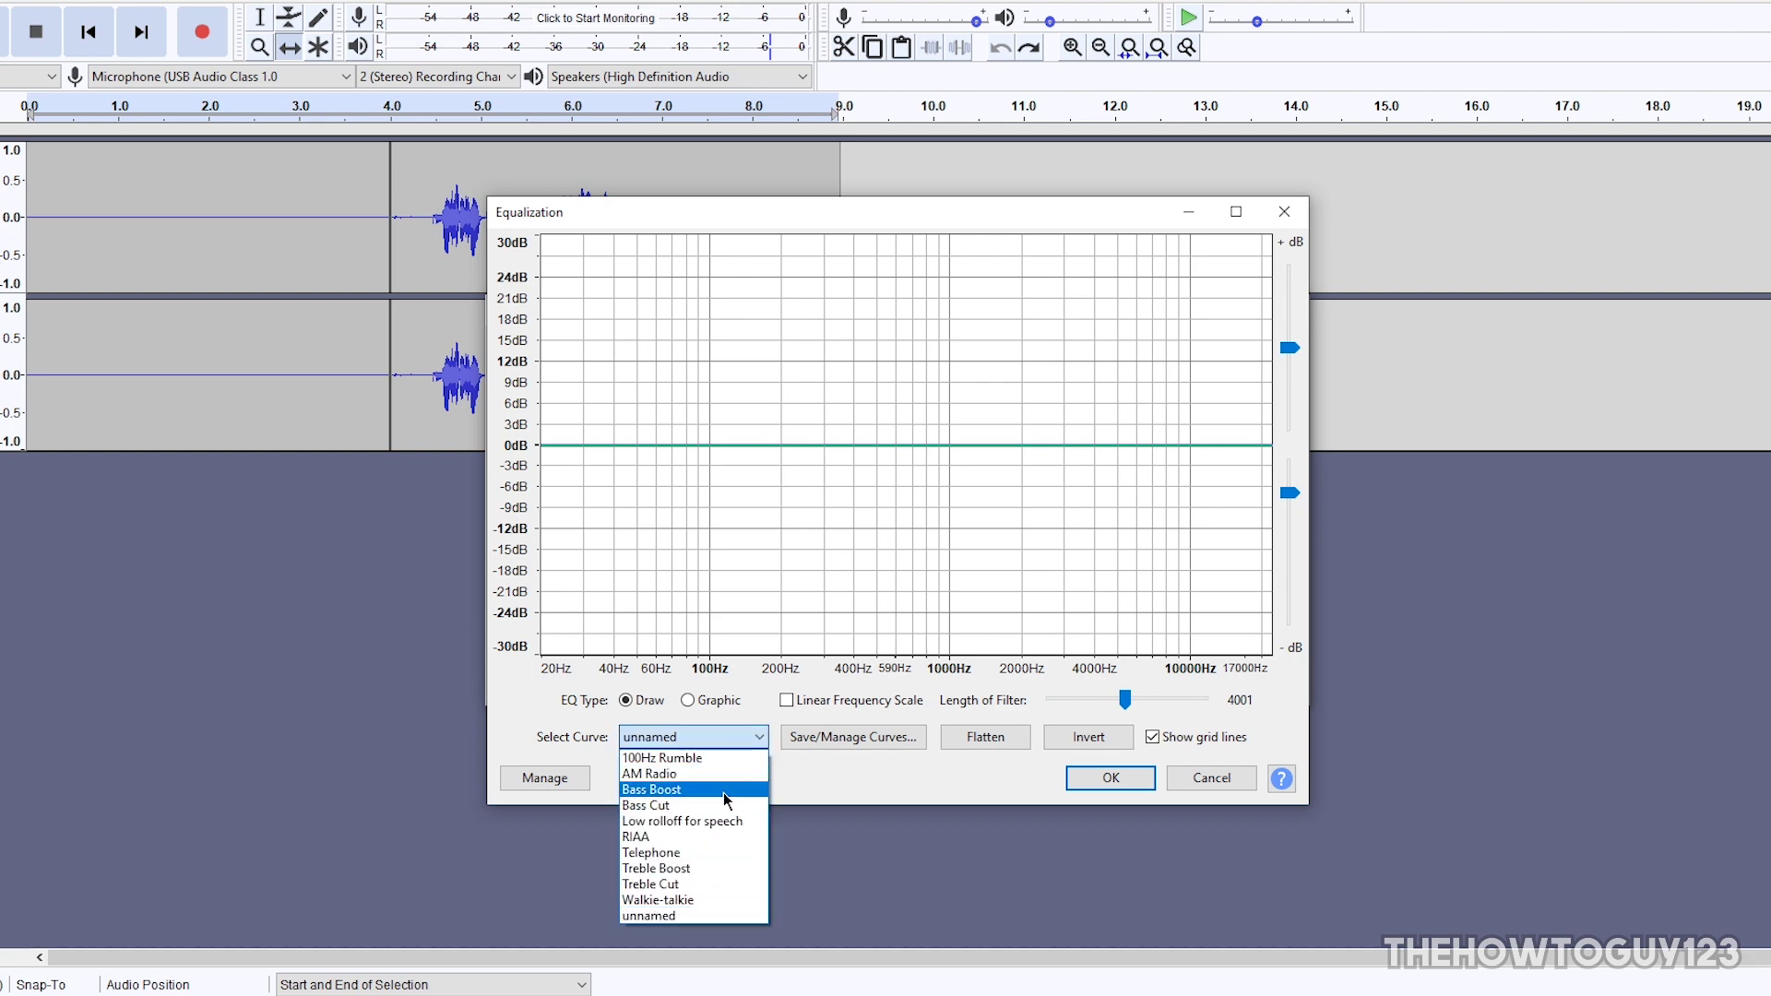
left_click(710, 787)
left_click(1094, 778)
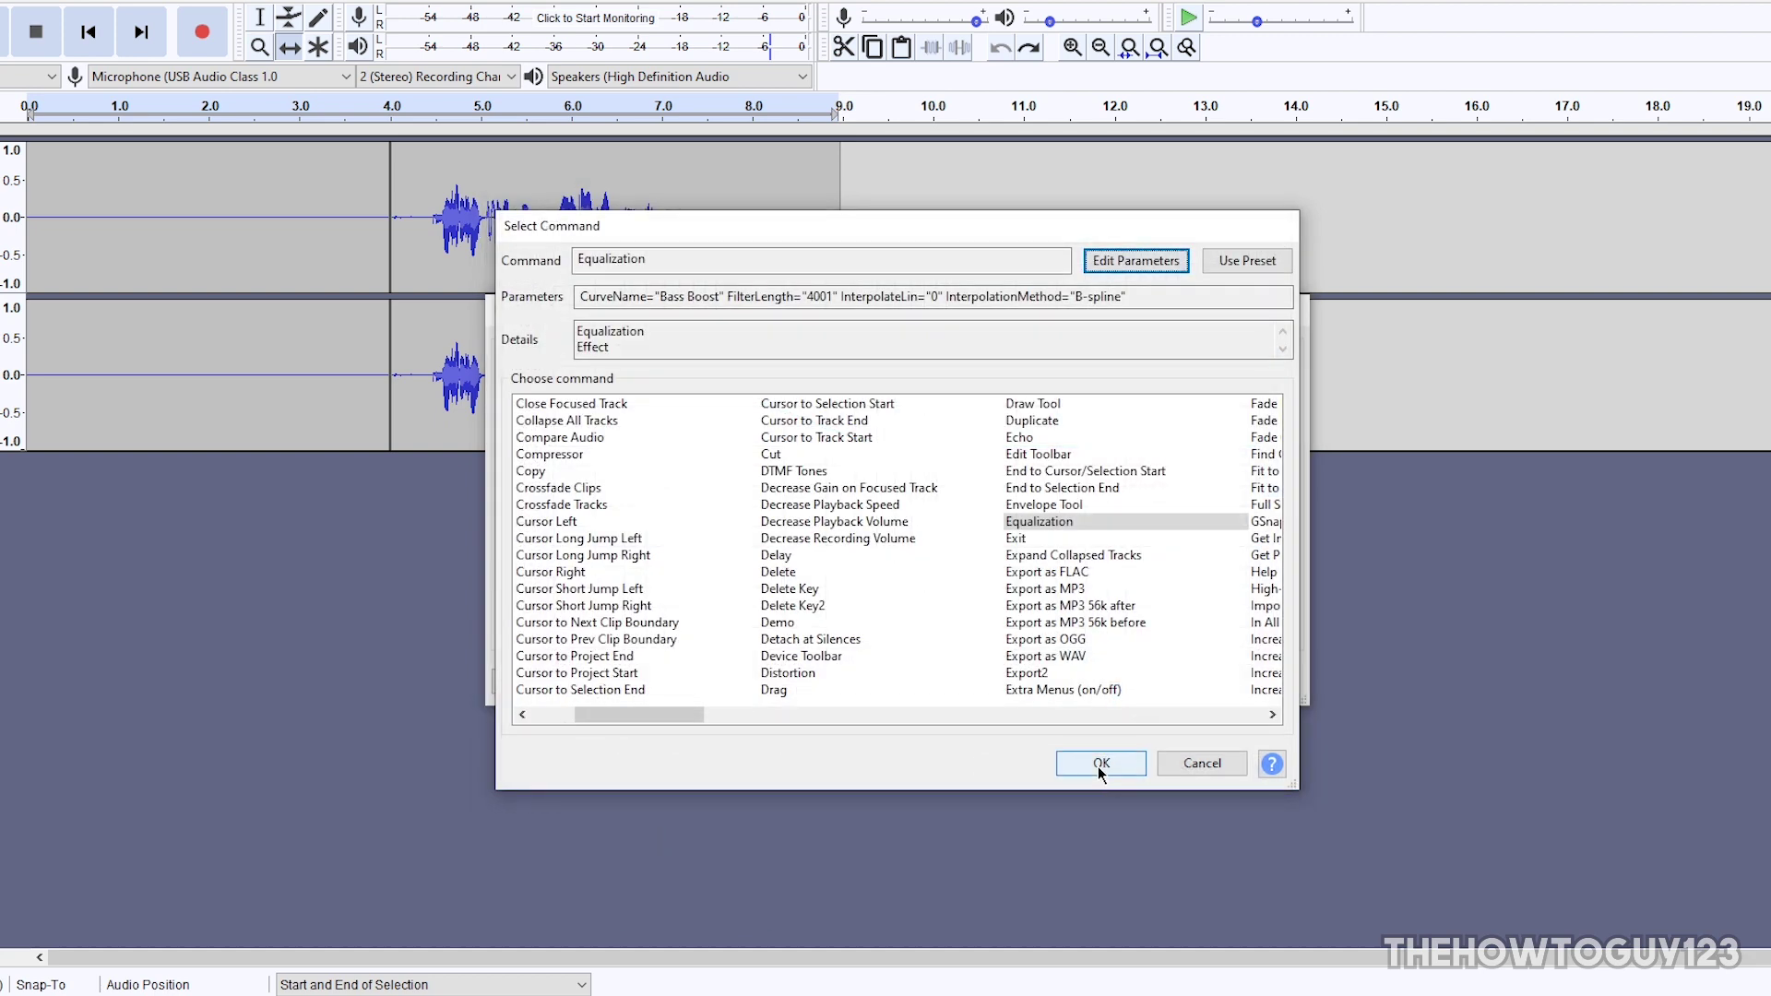
left_click(1099, 768)
Add another Equalization step using the Treble Boost curve.
left_click(1261, 369)
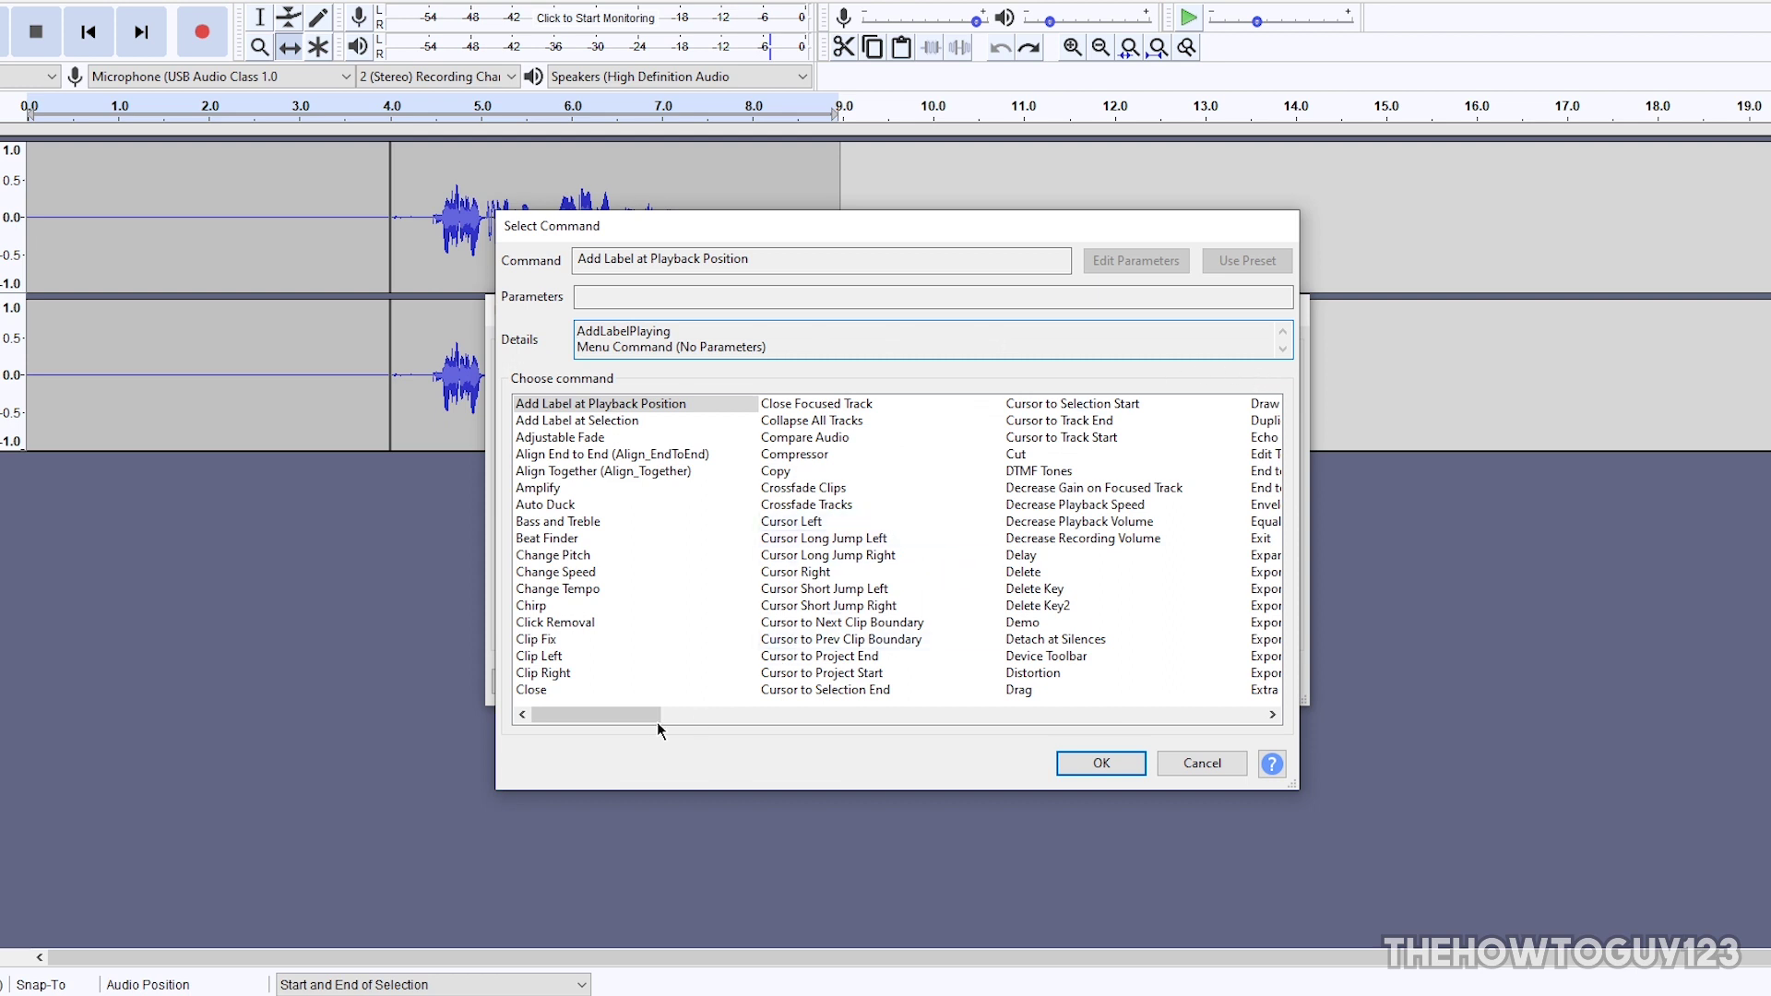
left_click(808, 538)
key("e")
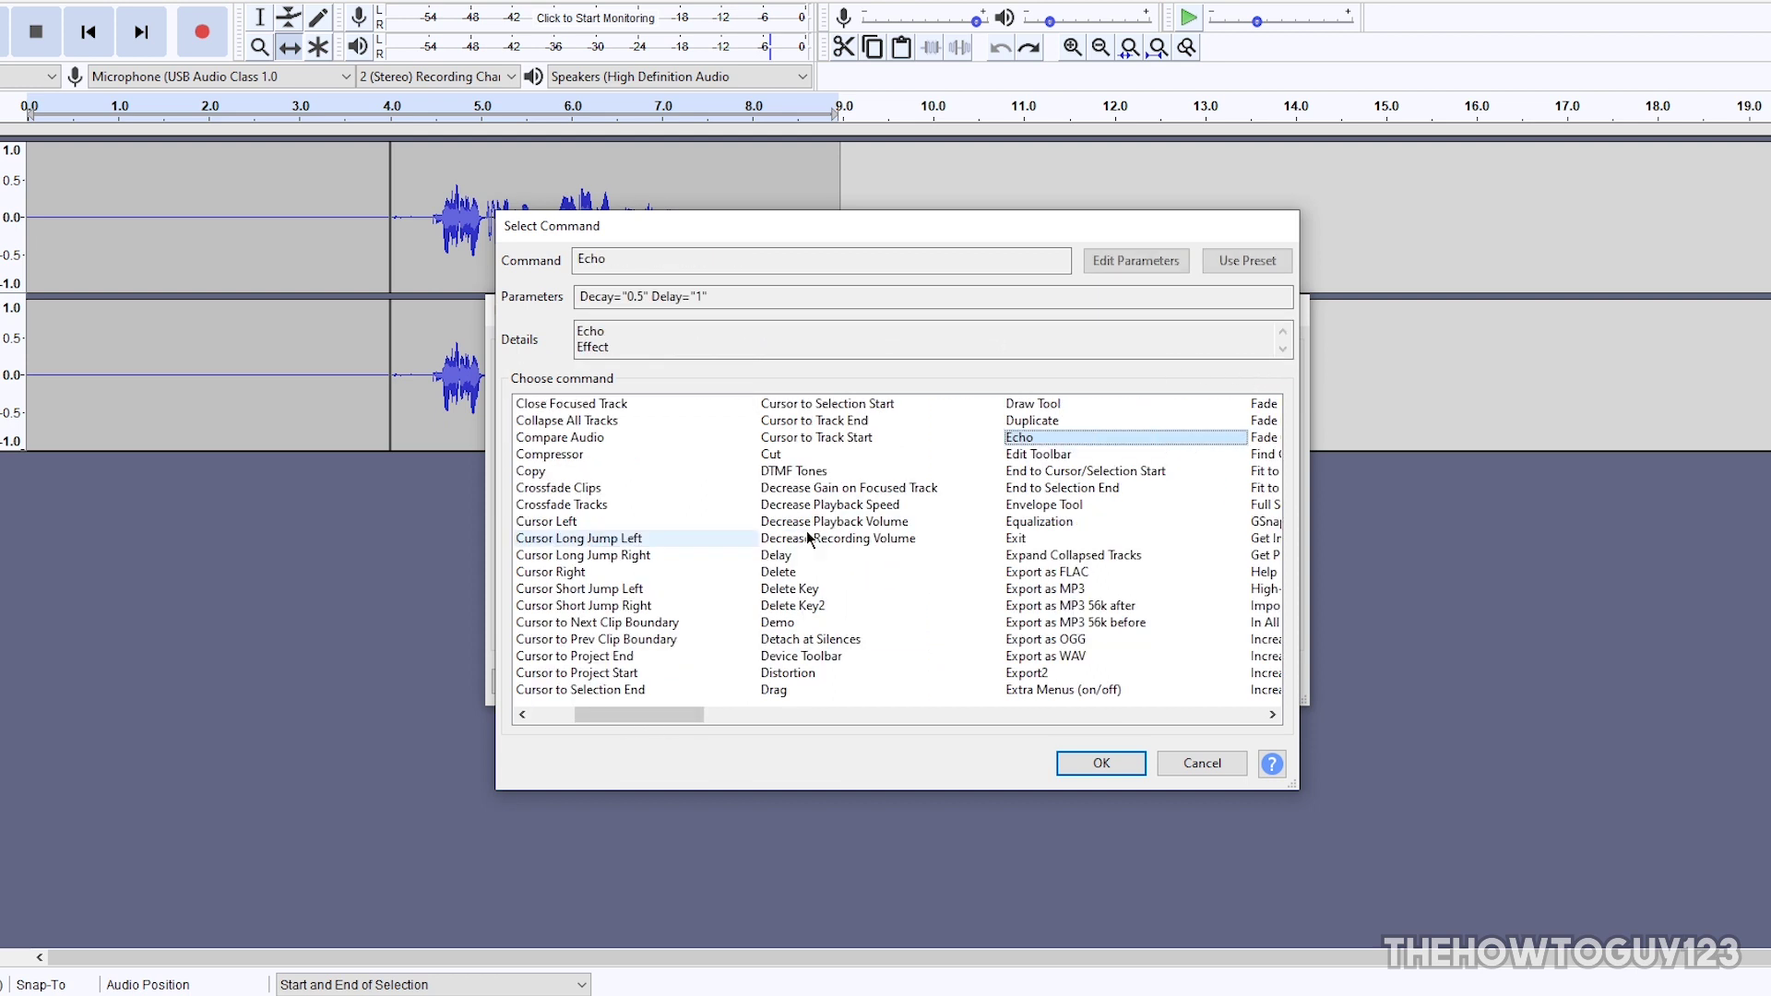
key("e")
key("e")
key("e")
key("e")
key("e")
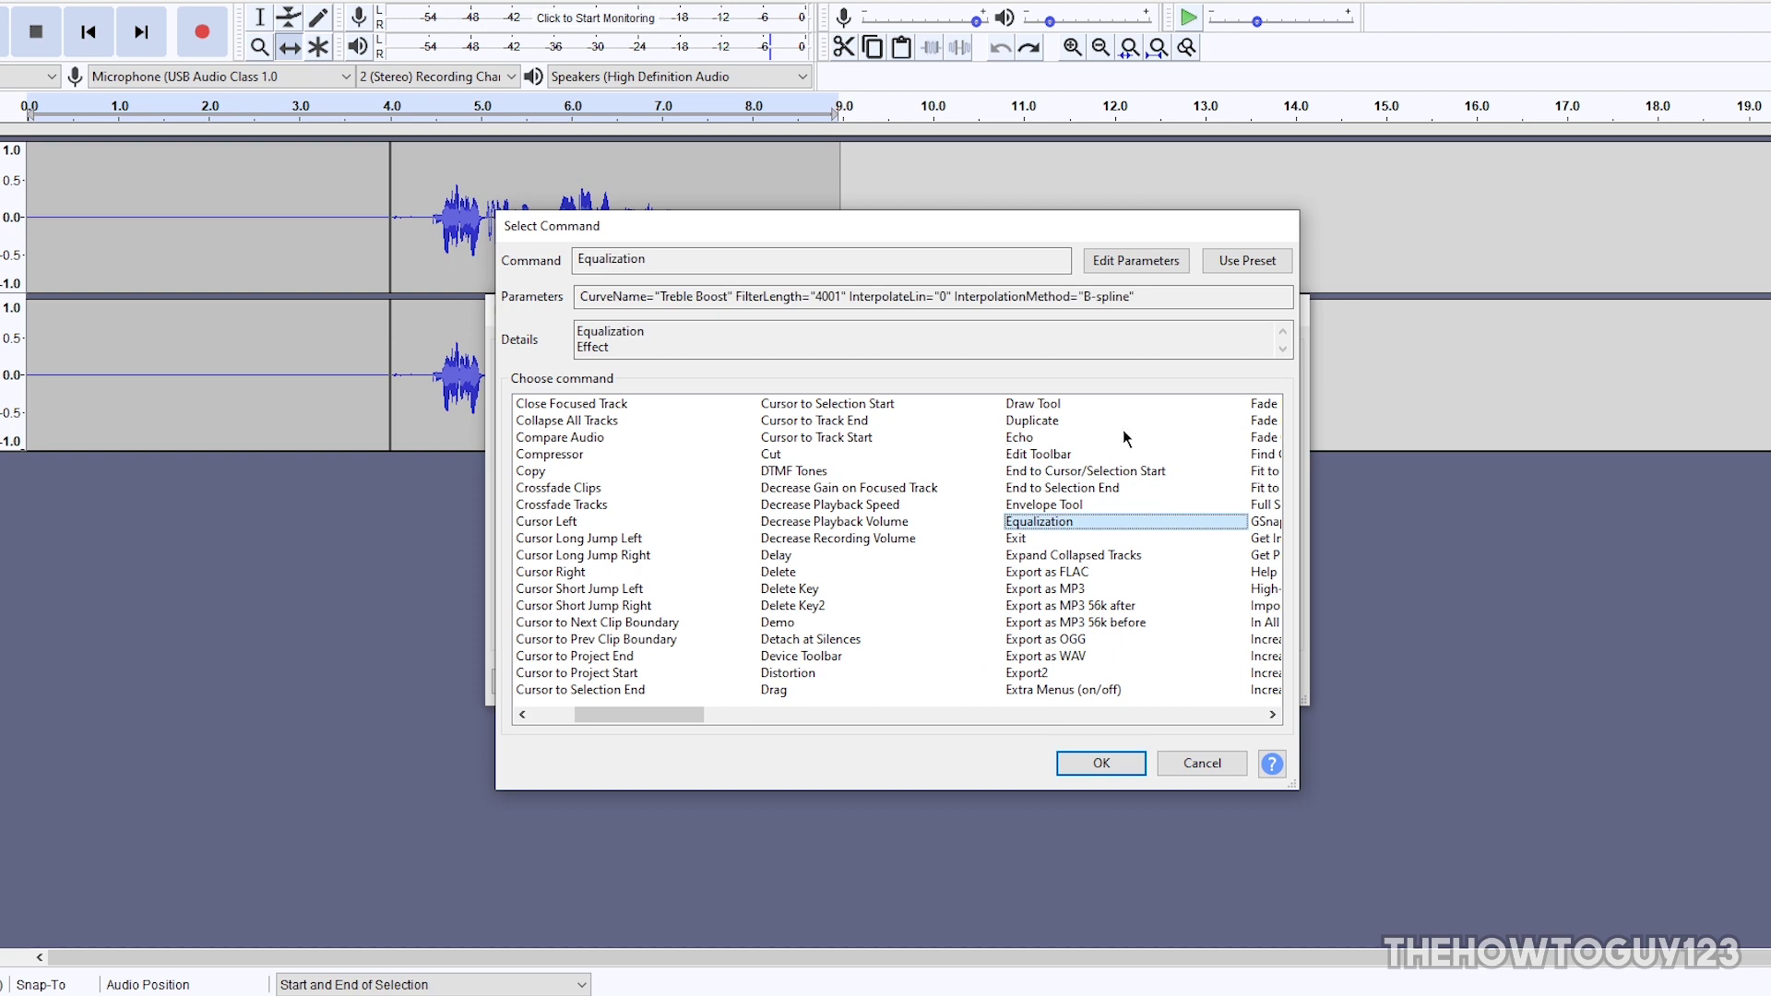
left_click(1135, 260)
left_click(688, 739)
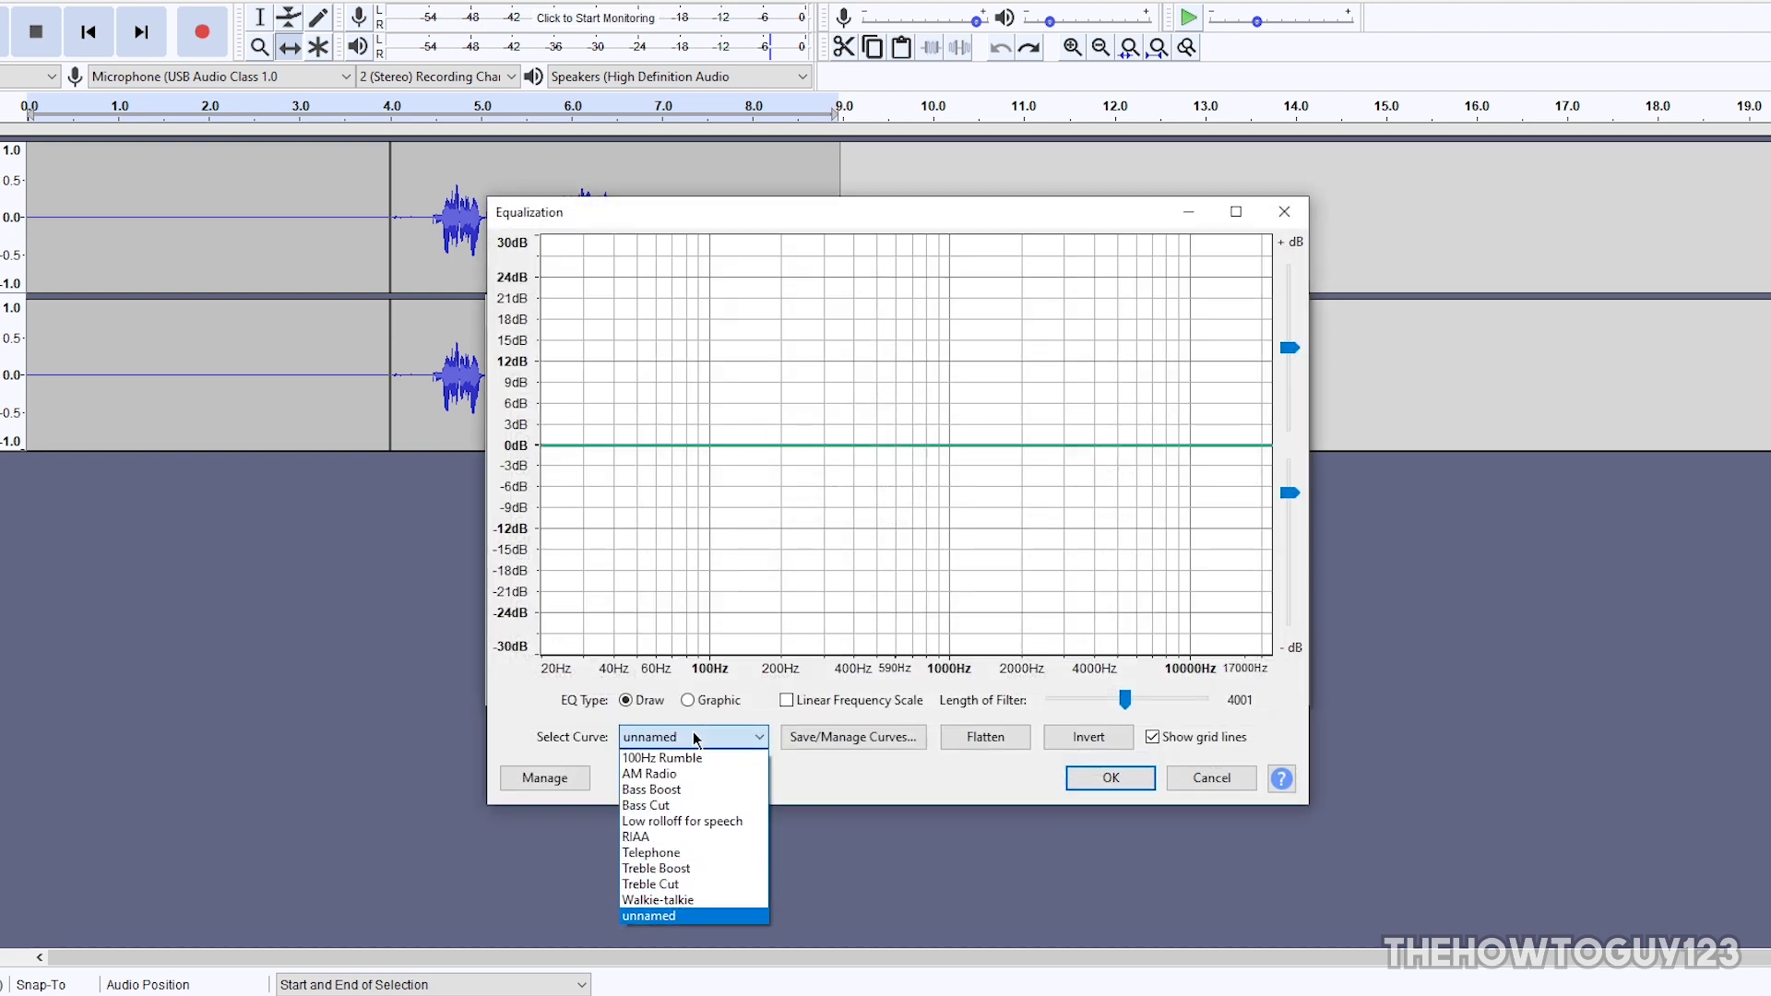
left_click(694, 862)
left_click(1142, 783)
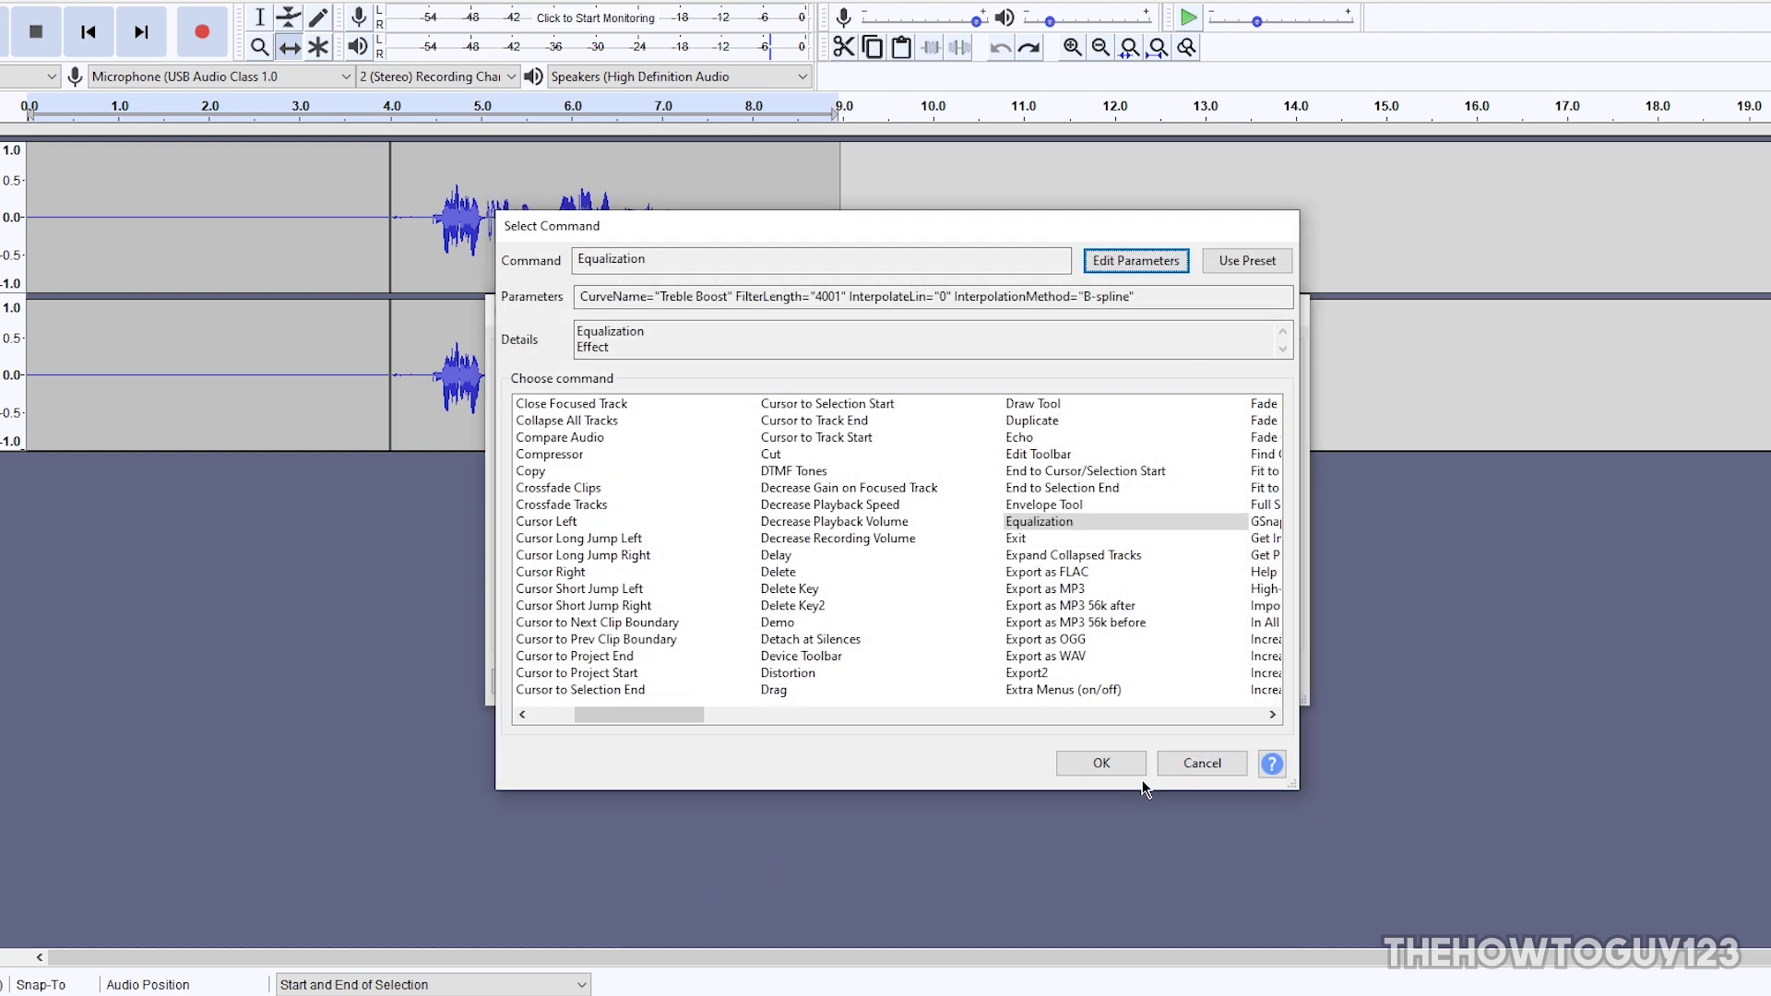
left_click(1111, 762)
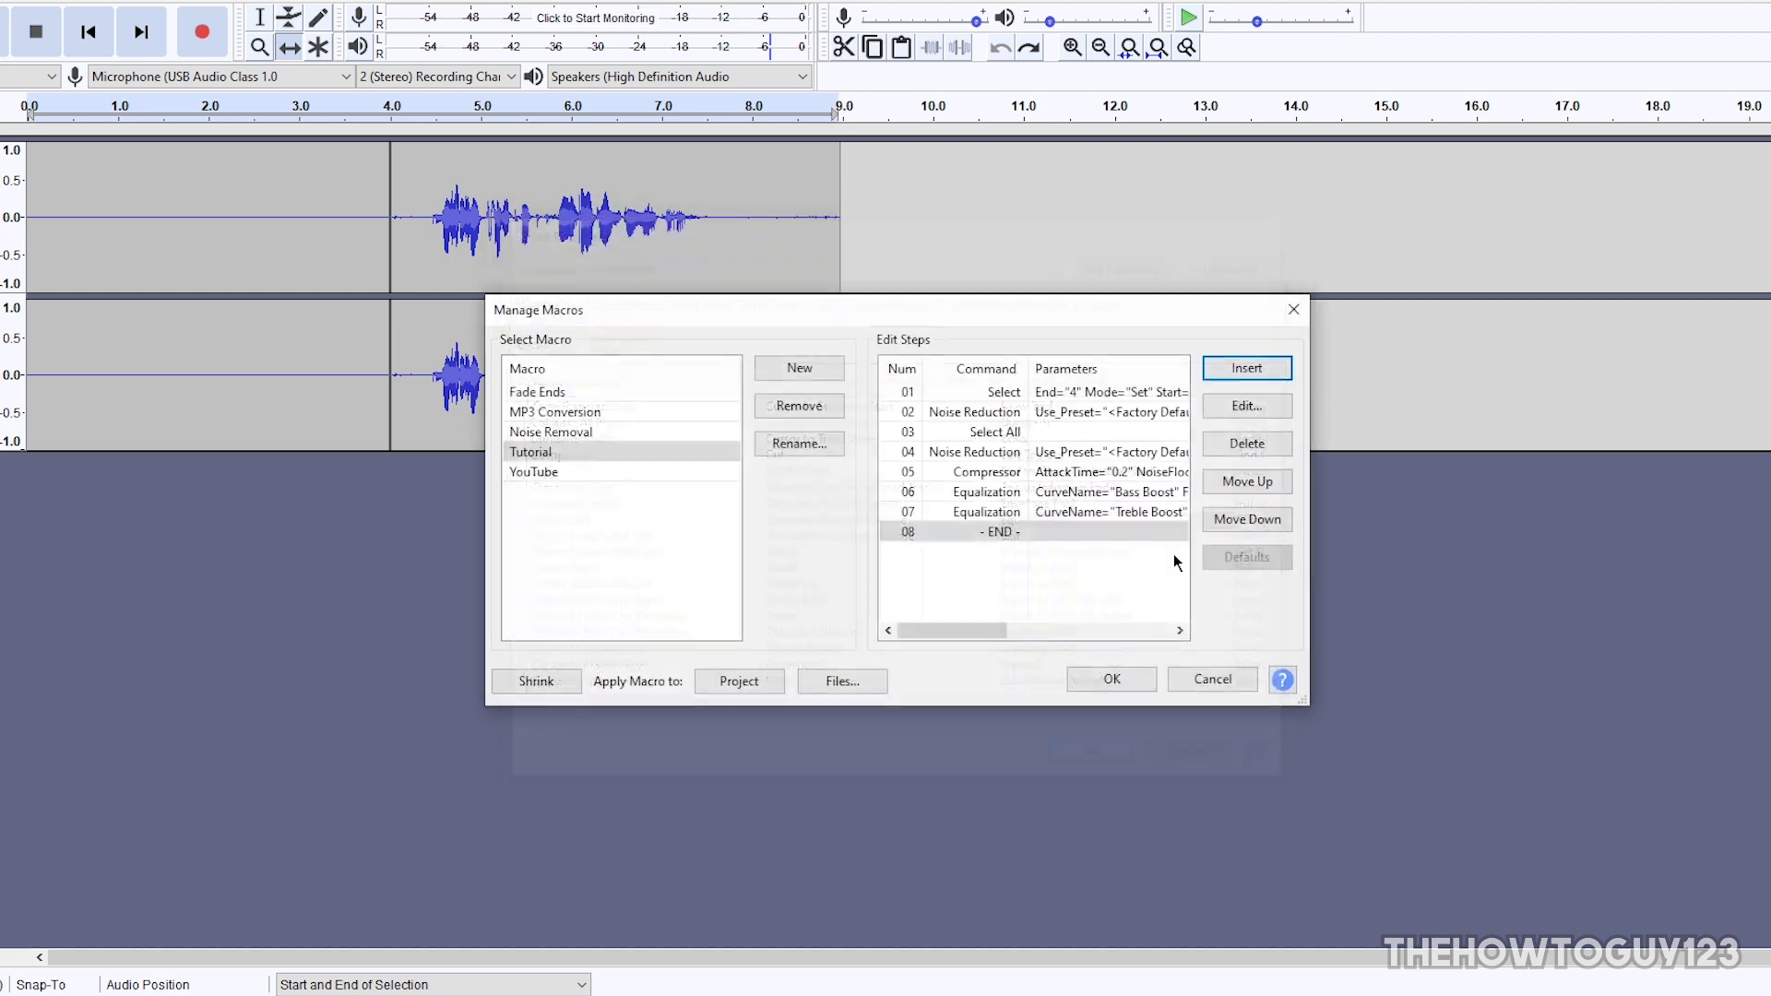
Insert a Limiter step with type Hard Limit and Limit to -3.50 dB.
left_click(1249, 374)
left_click(782, 524)
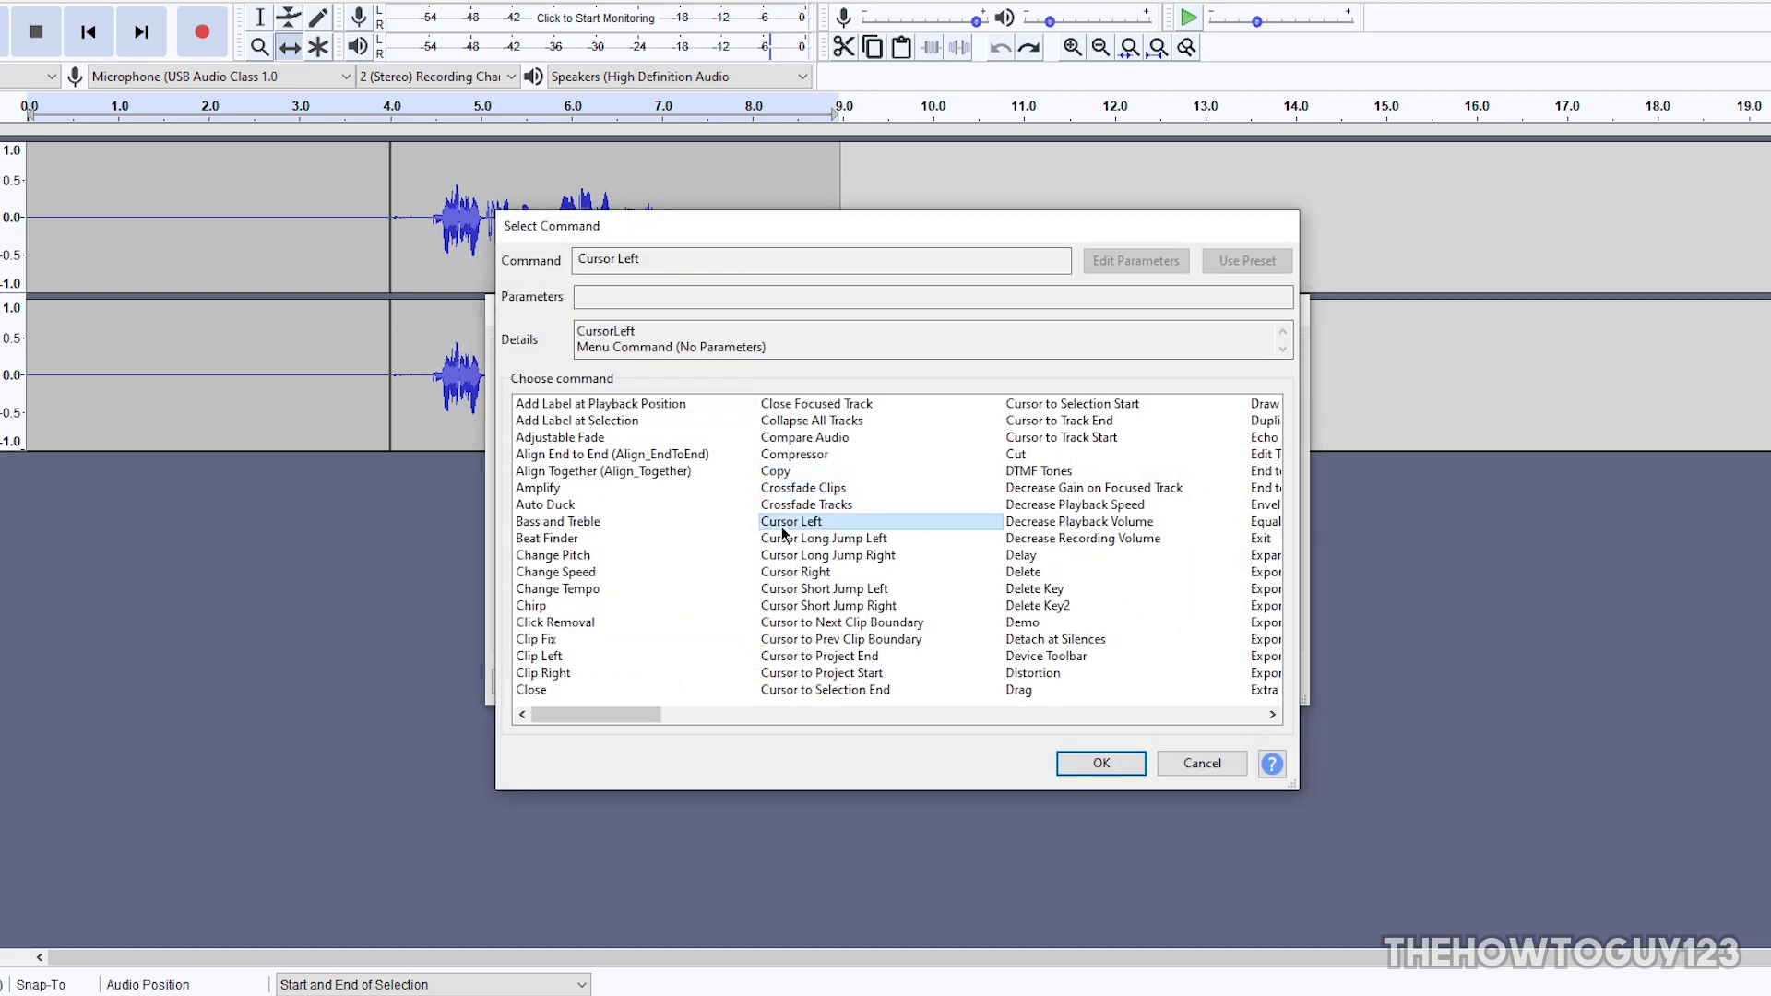
key("l")
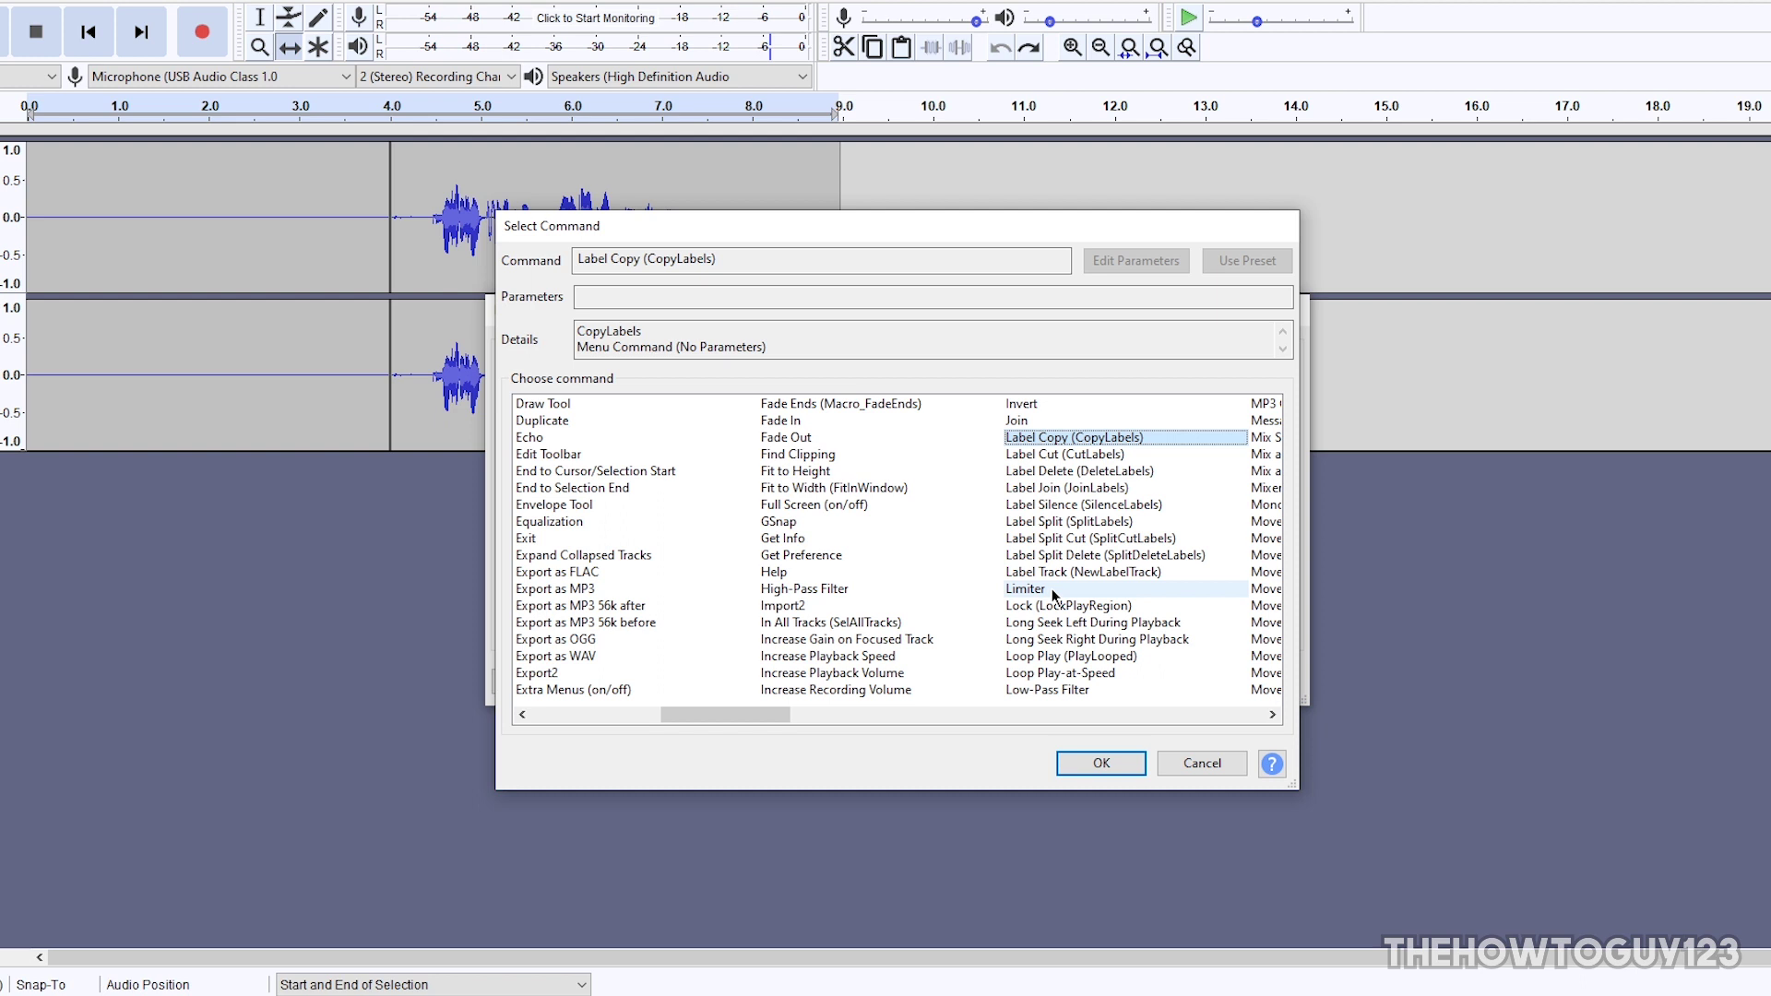
left_click(1054, 595)
left_click(1153, 260)
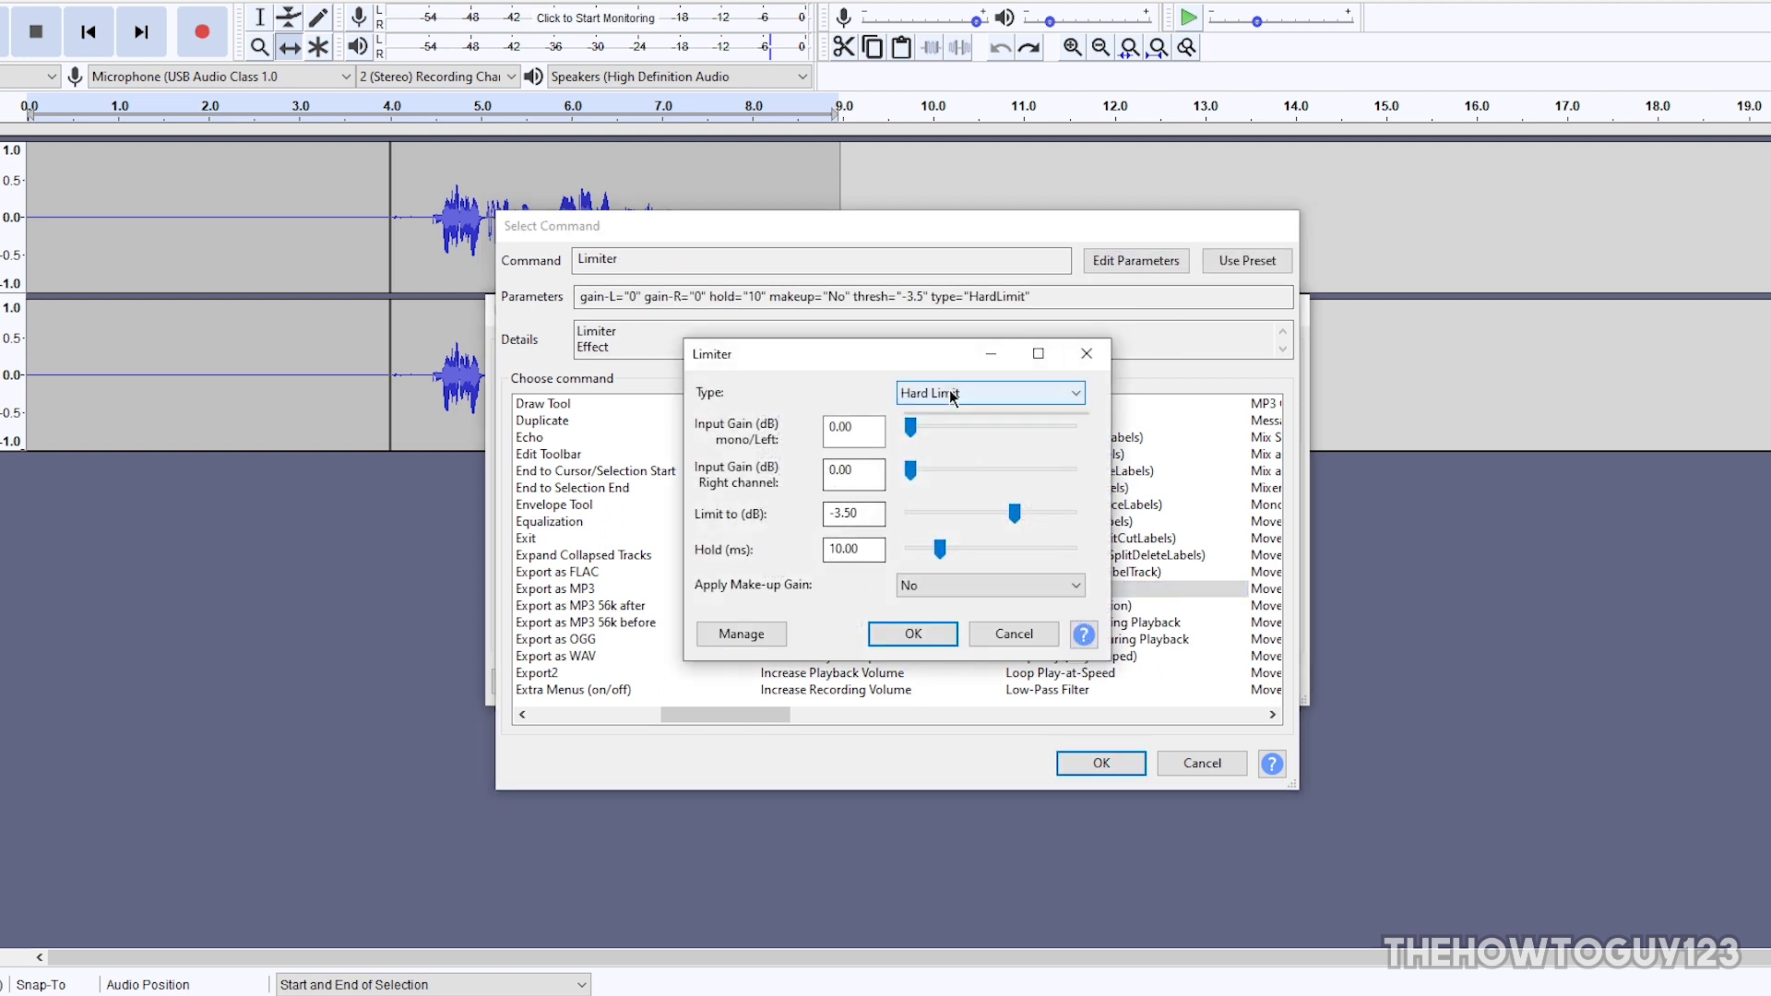
left_click(953, 395)
left_click(927, 431)
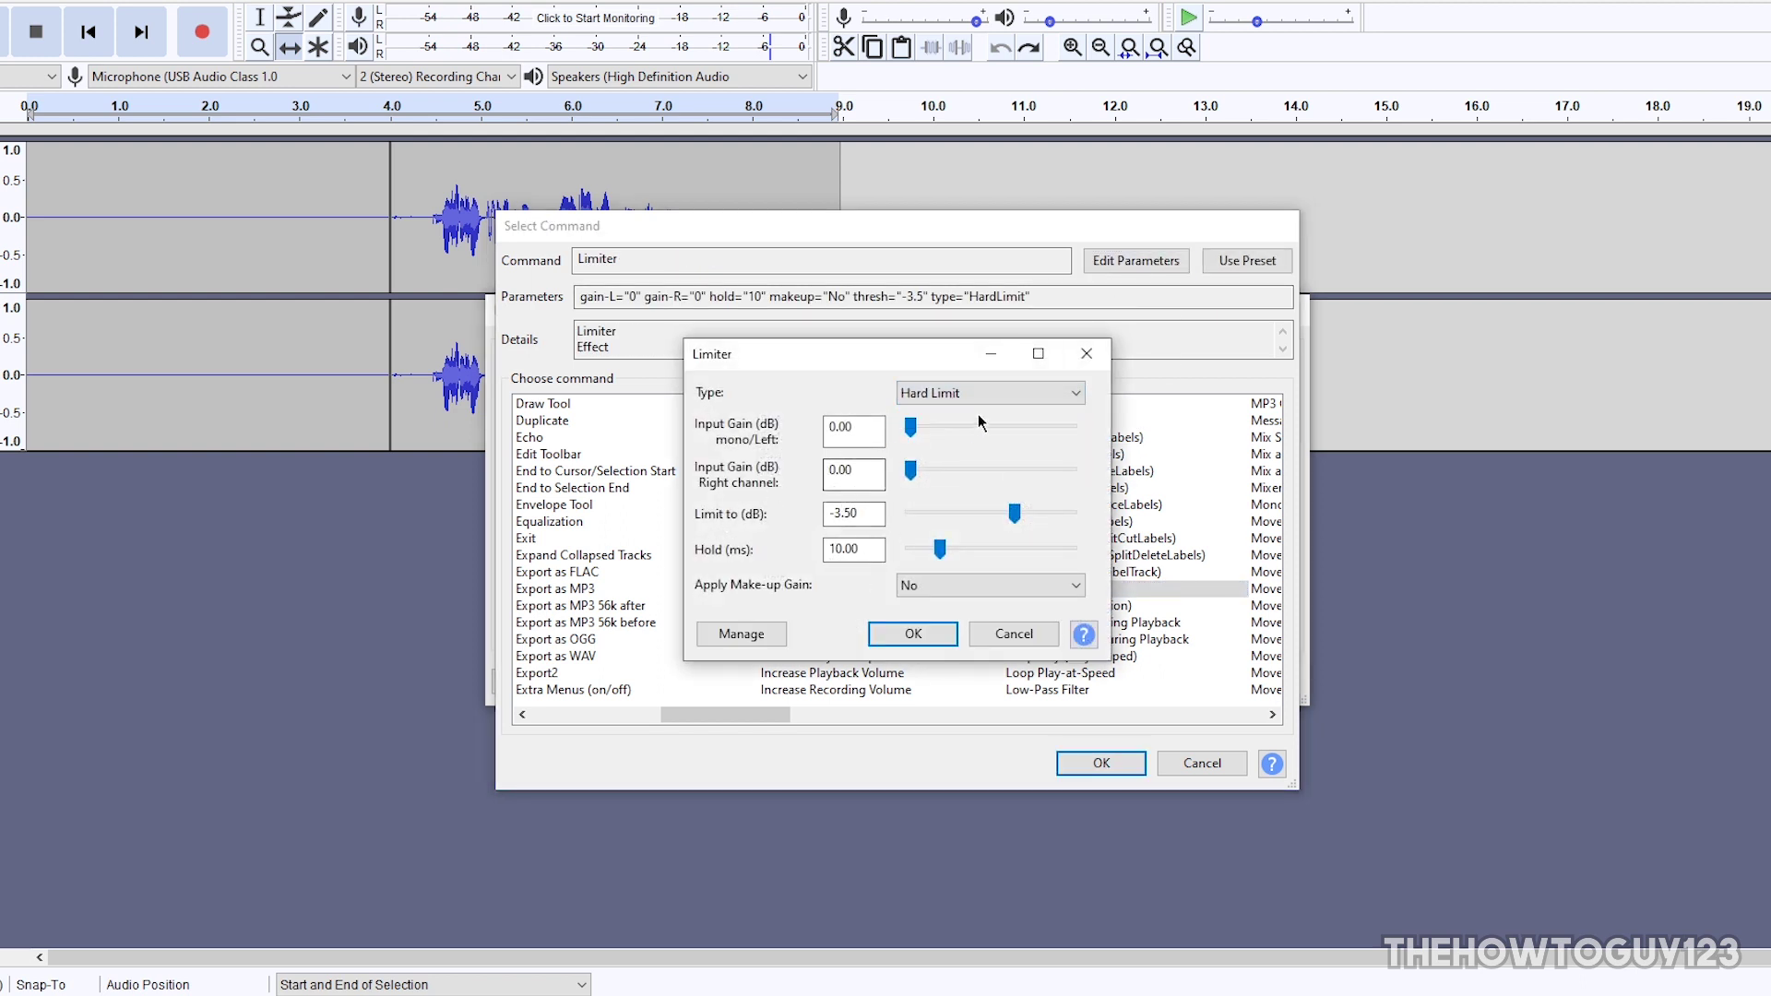
left_click(837, 512)
left_click(911, 636)
left_click(1103, 768)
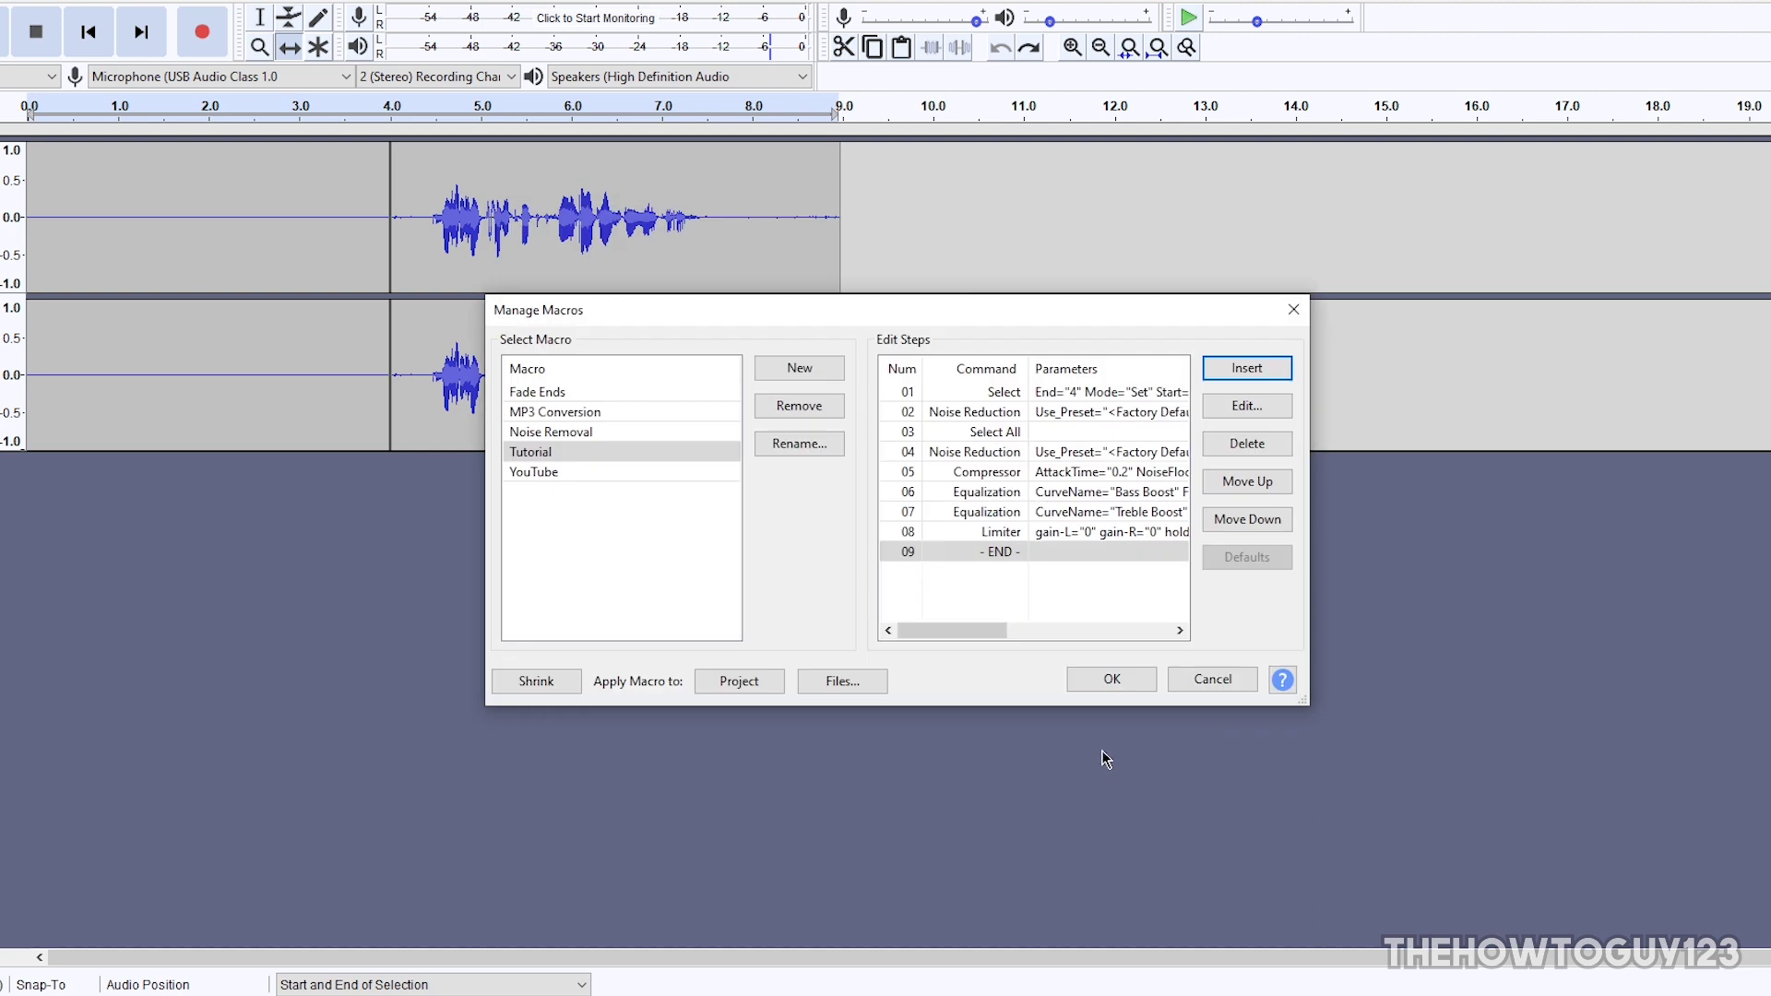
Insert a Normalize step with default parameters (ApplyGain 1, PeakLevel -1).
left_click(1241, 374)
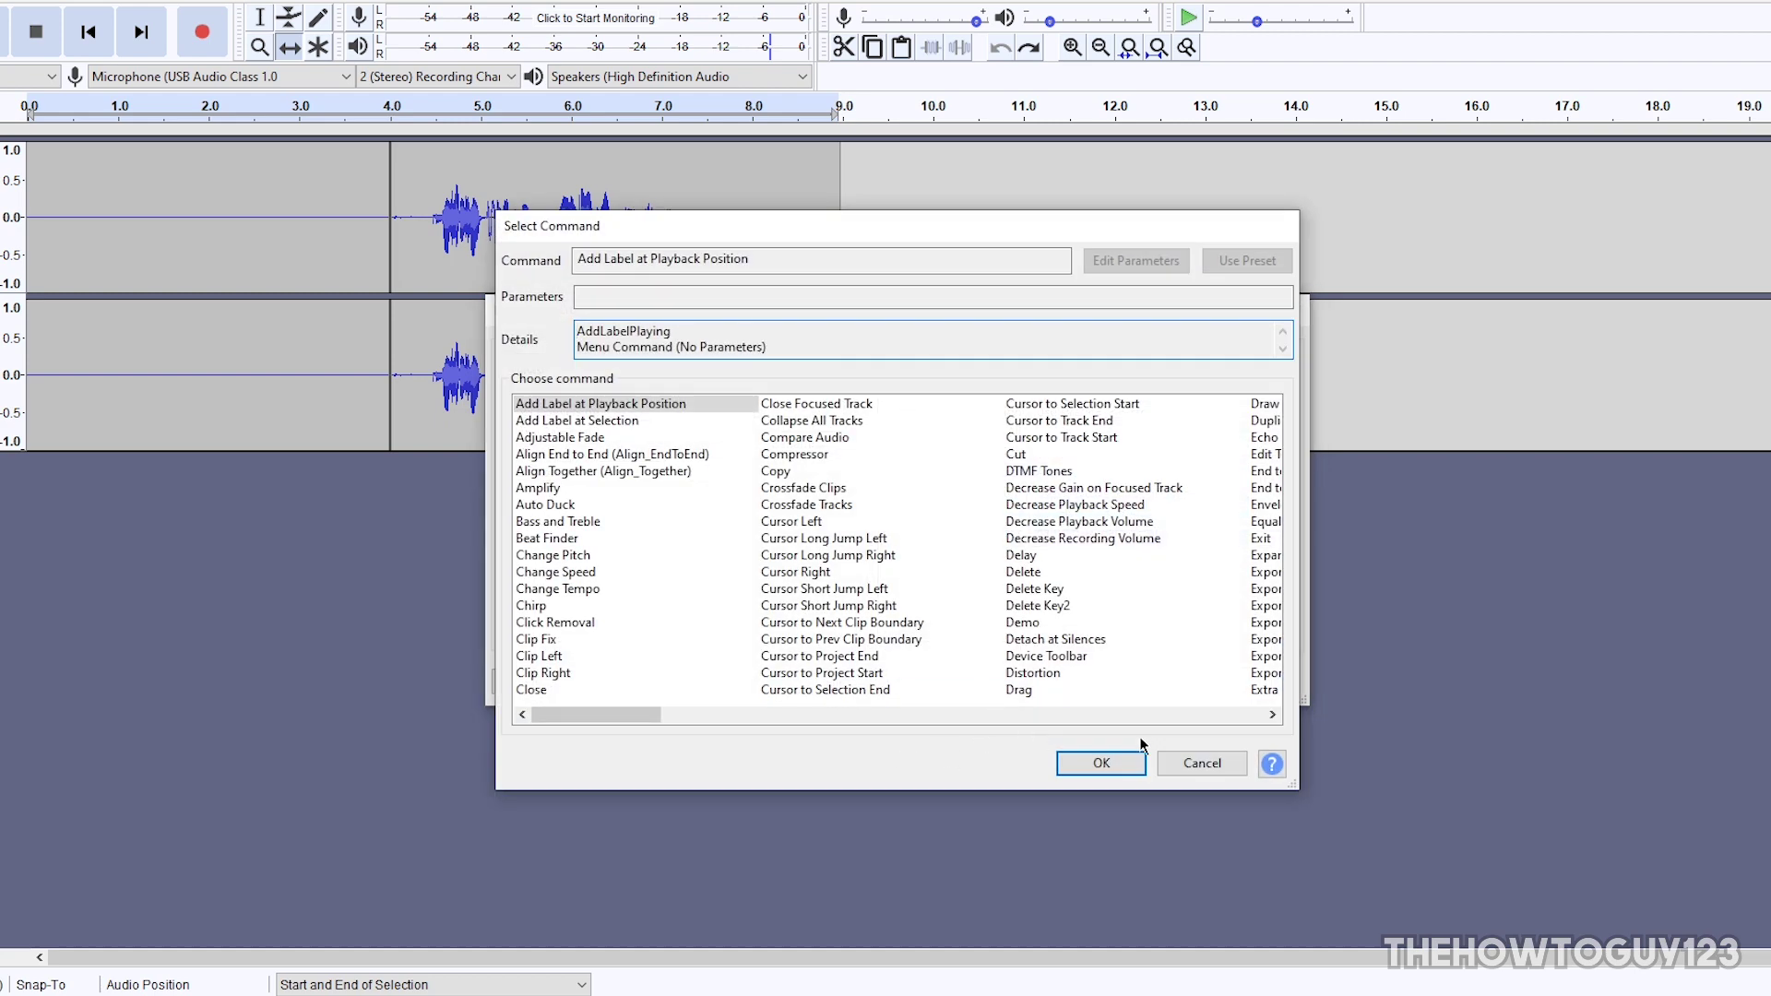
left_click(1272, 714)
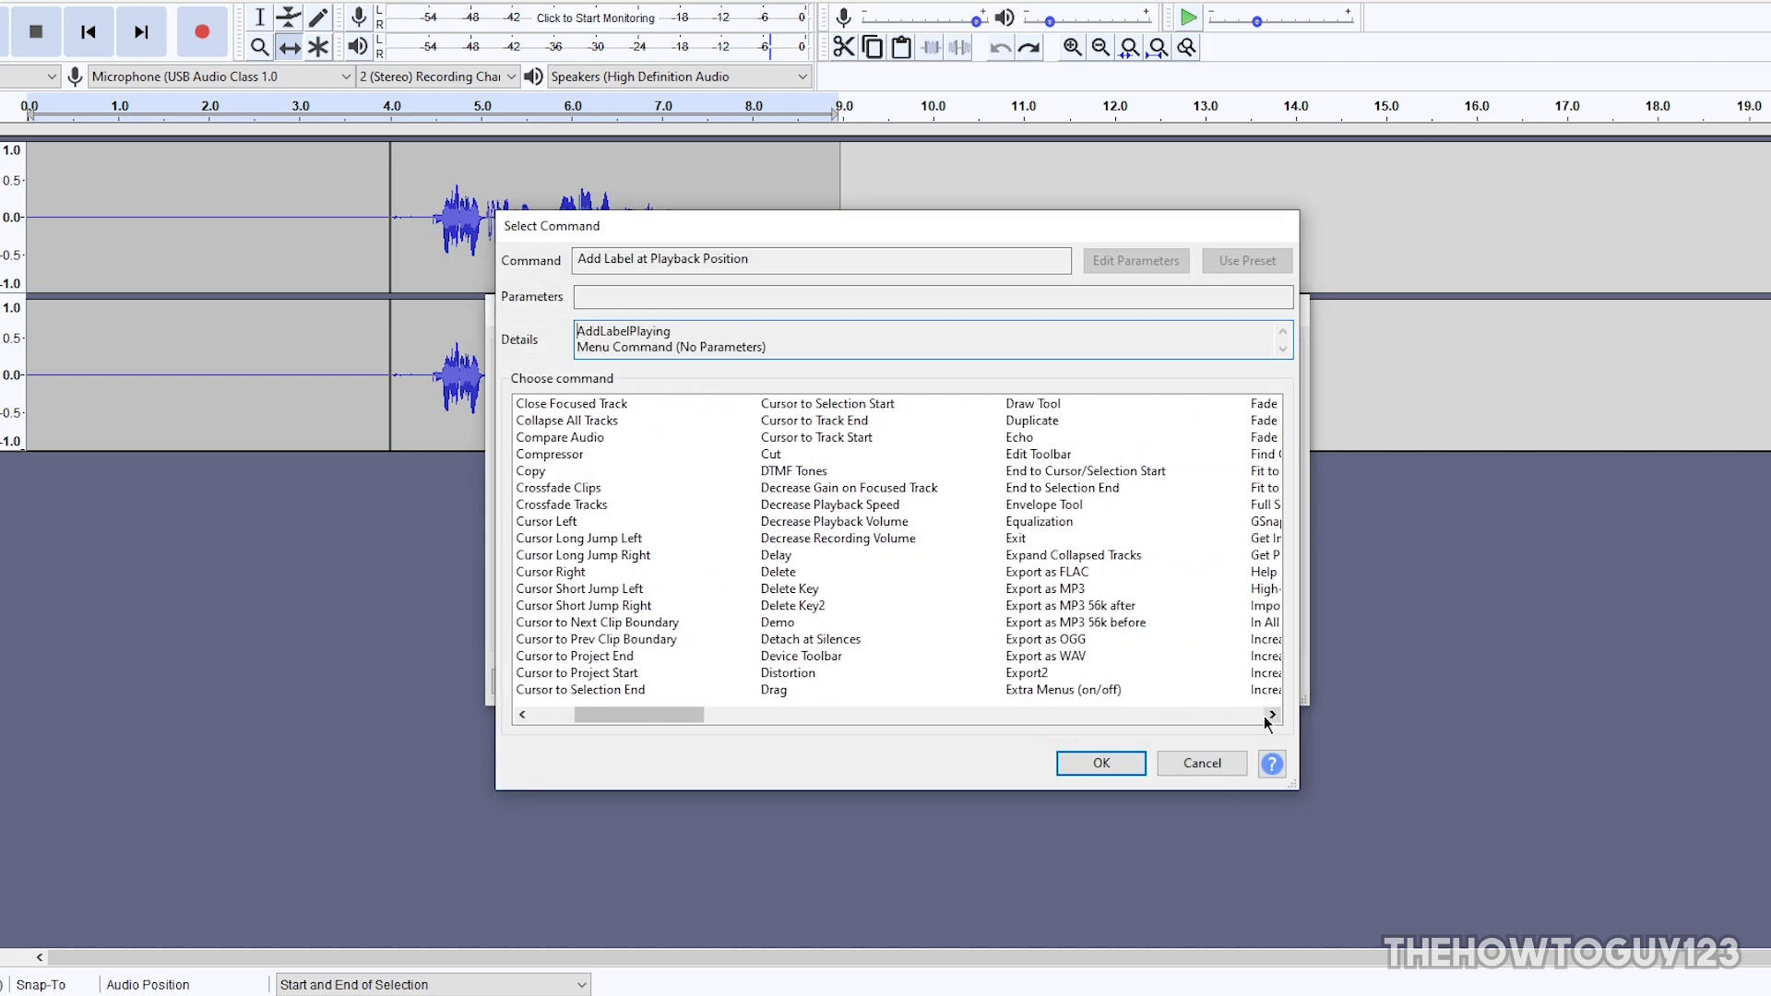
left_click(1026, 590)
key("n")
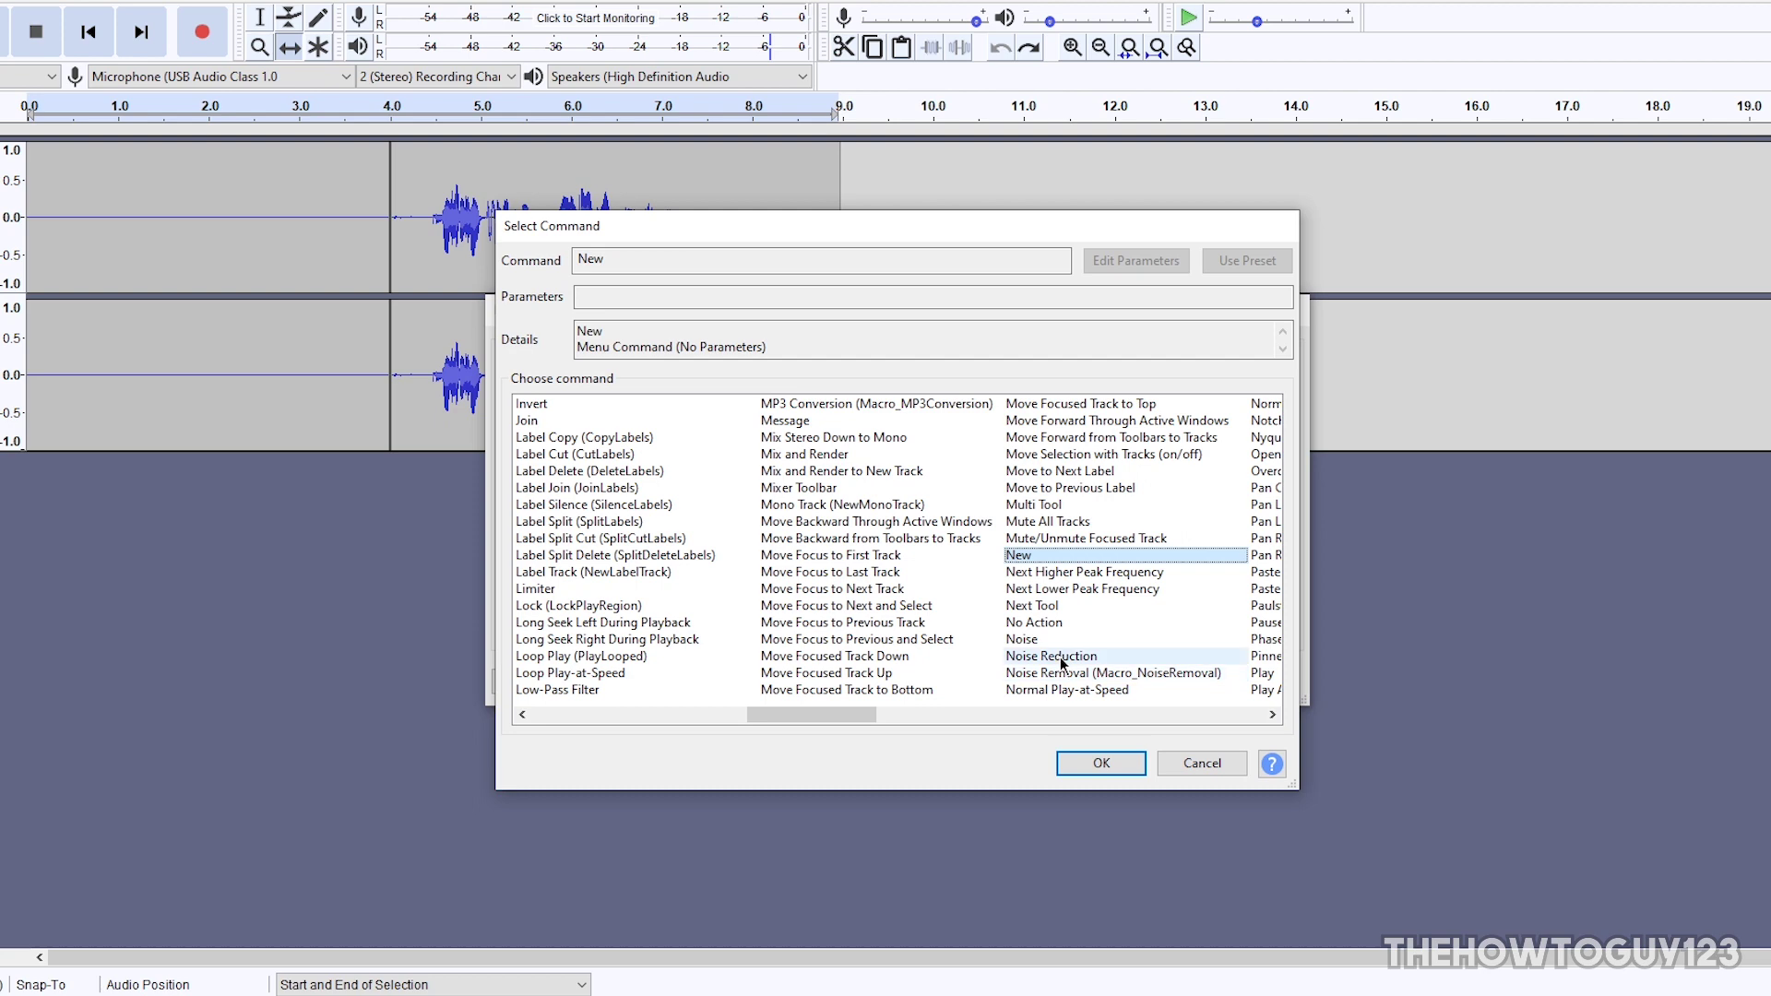
key("Down")
key("Down")
left_click(1263, 407)
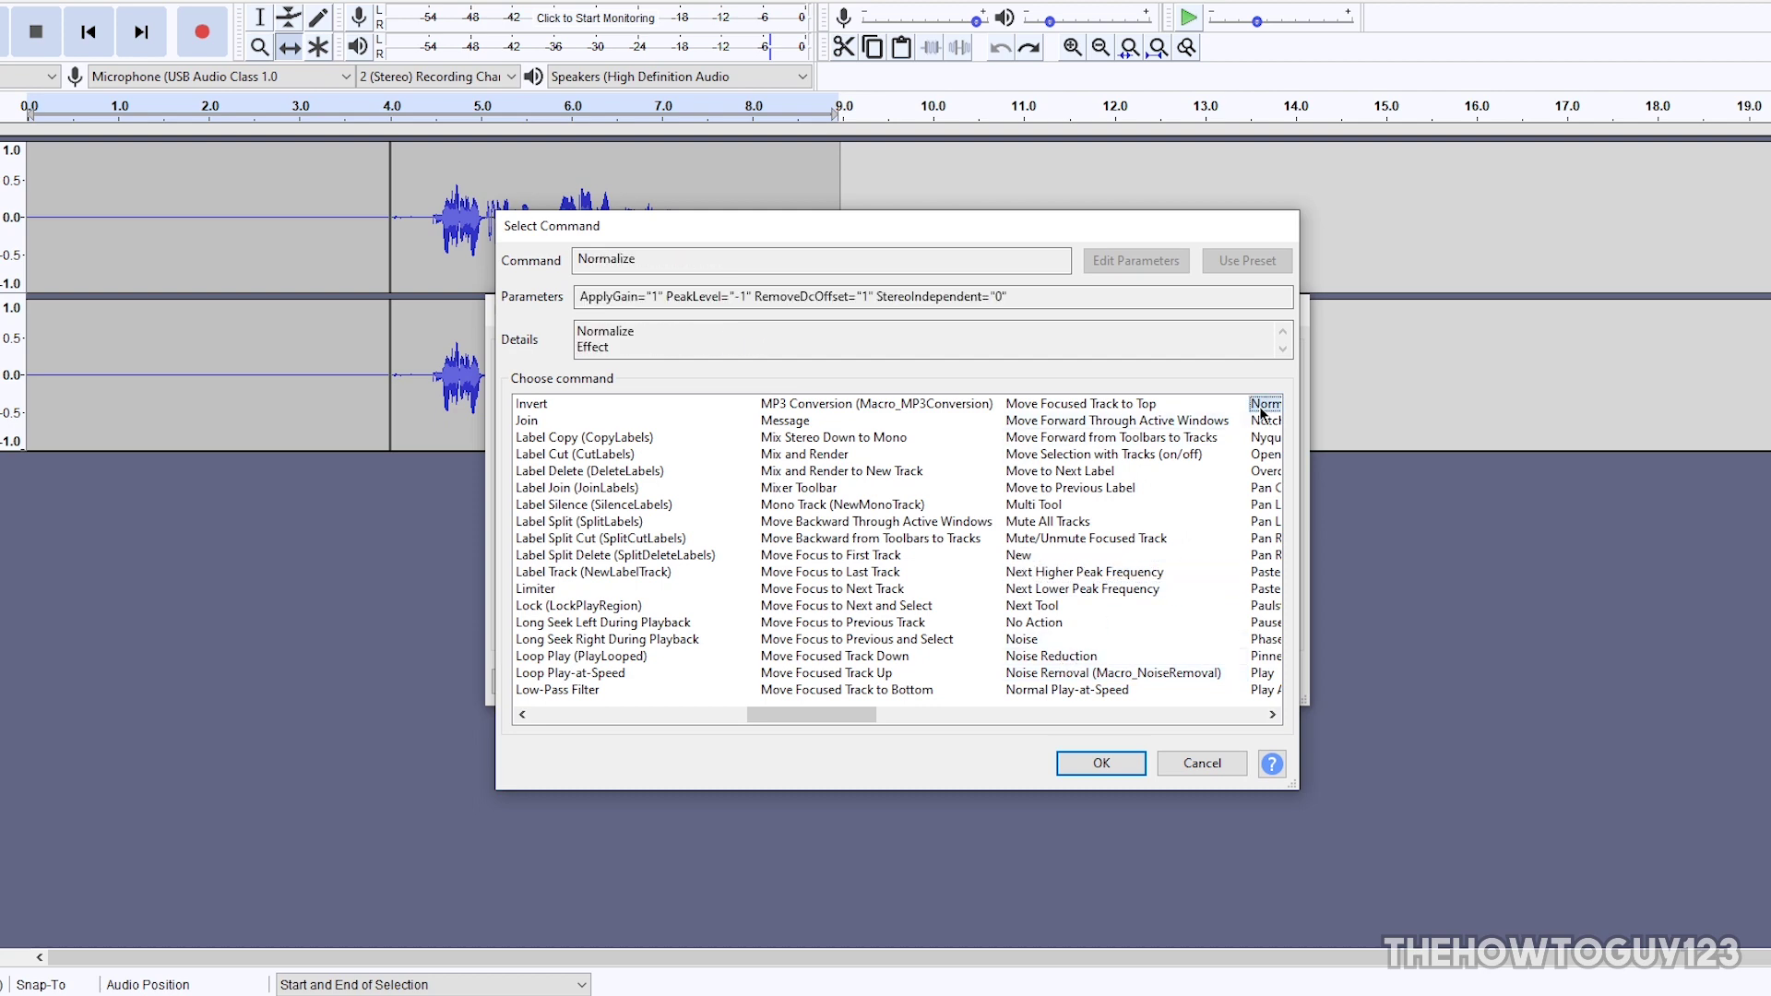
left_click(1270, 714)
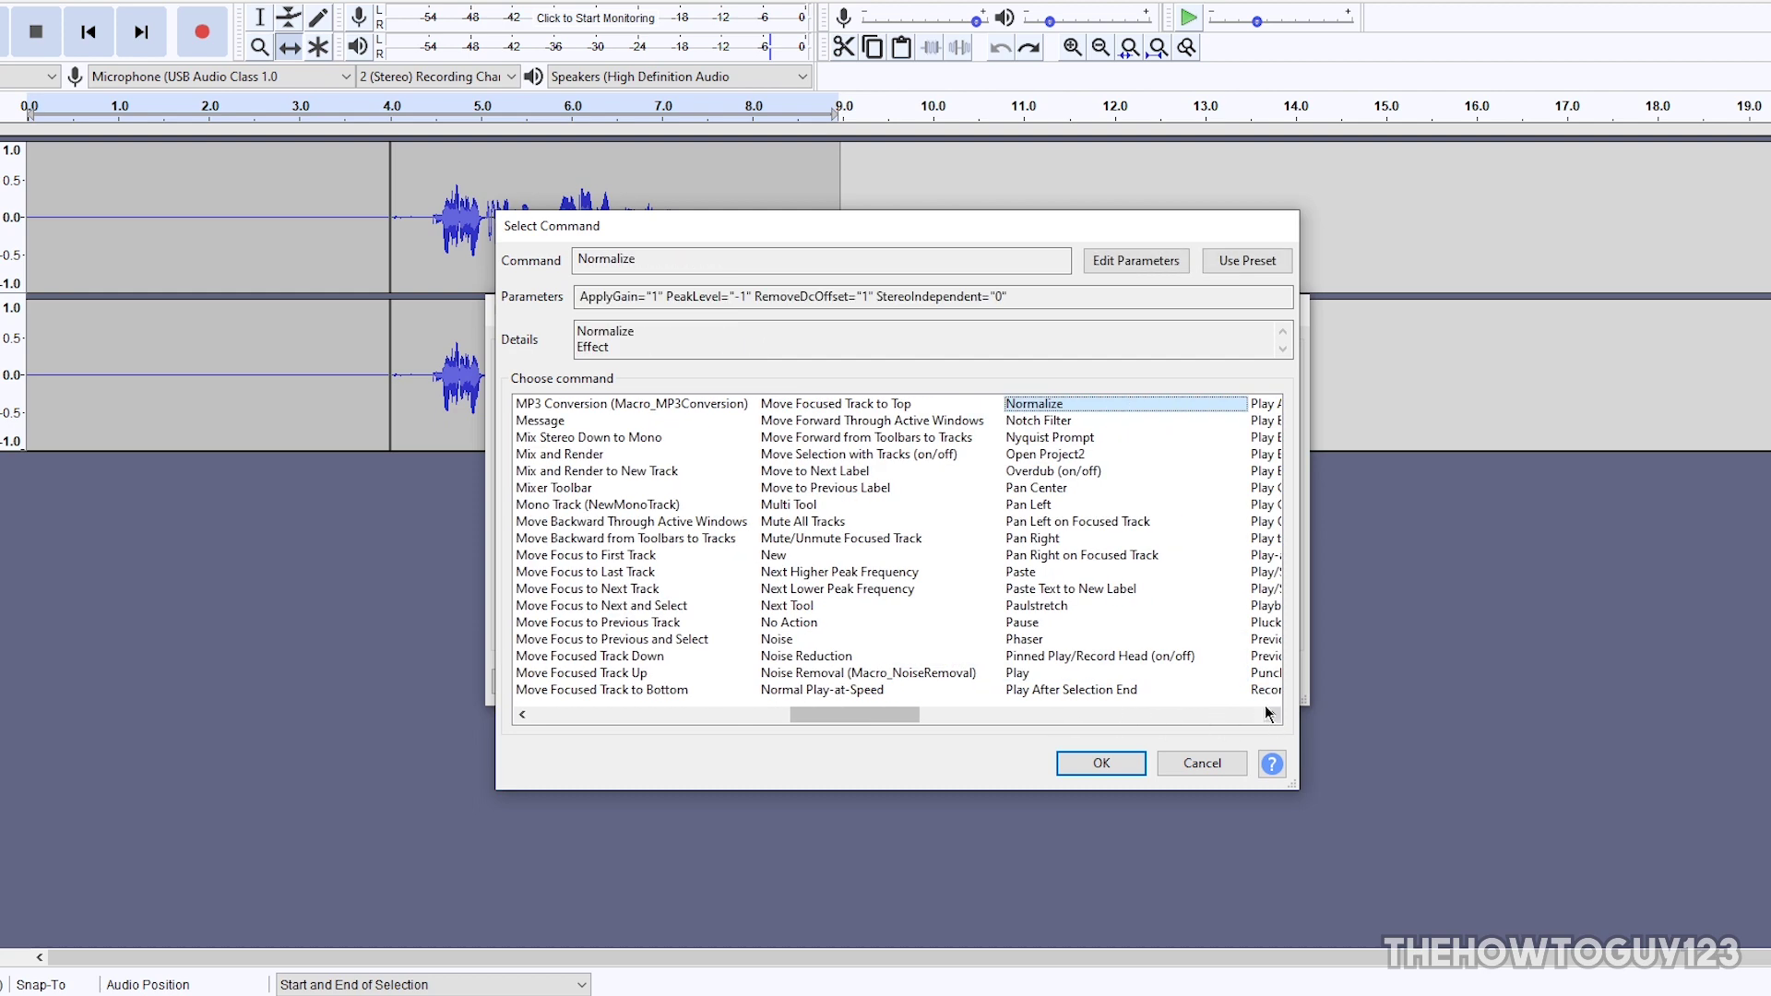
left_click(1120, 267)
left_click(1077, 423)
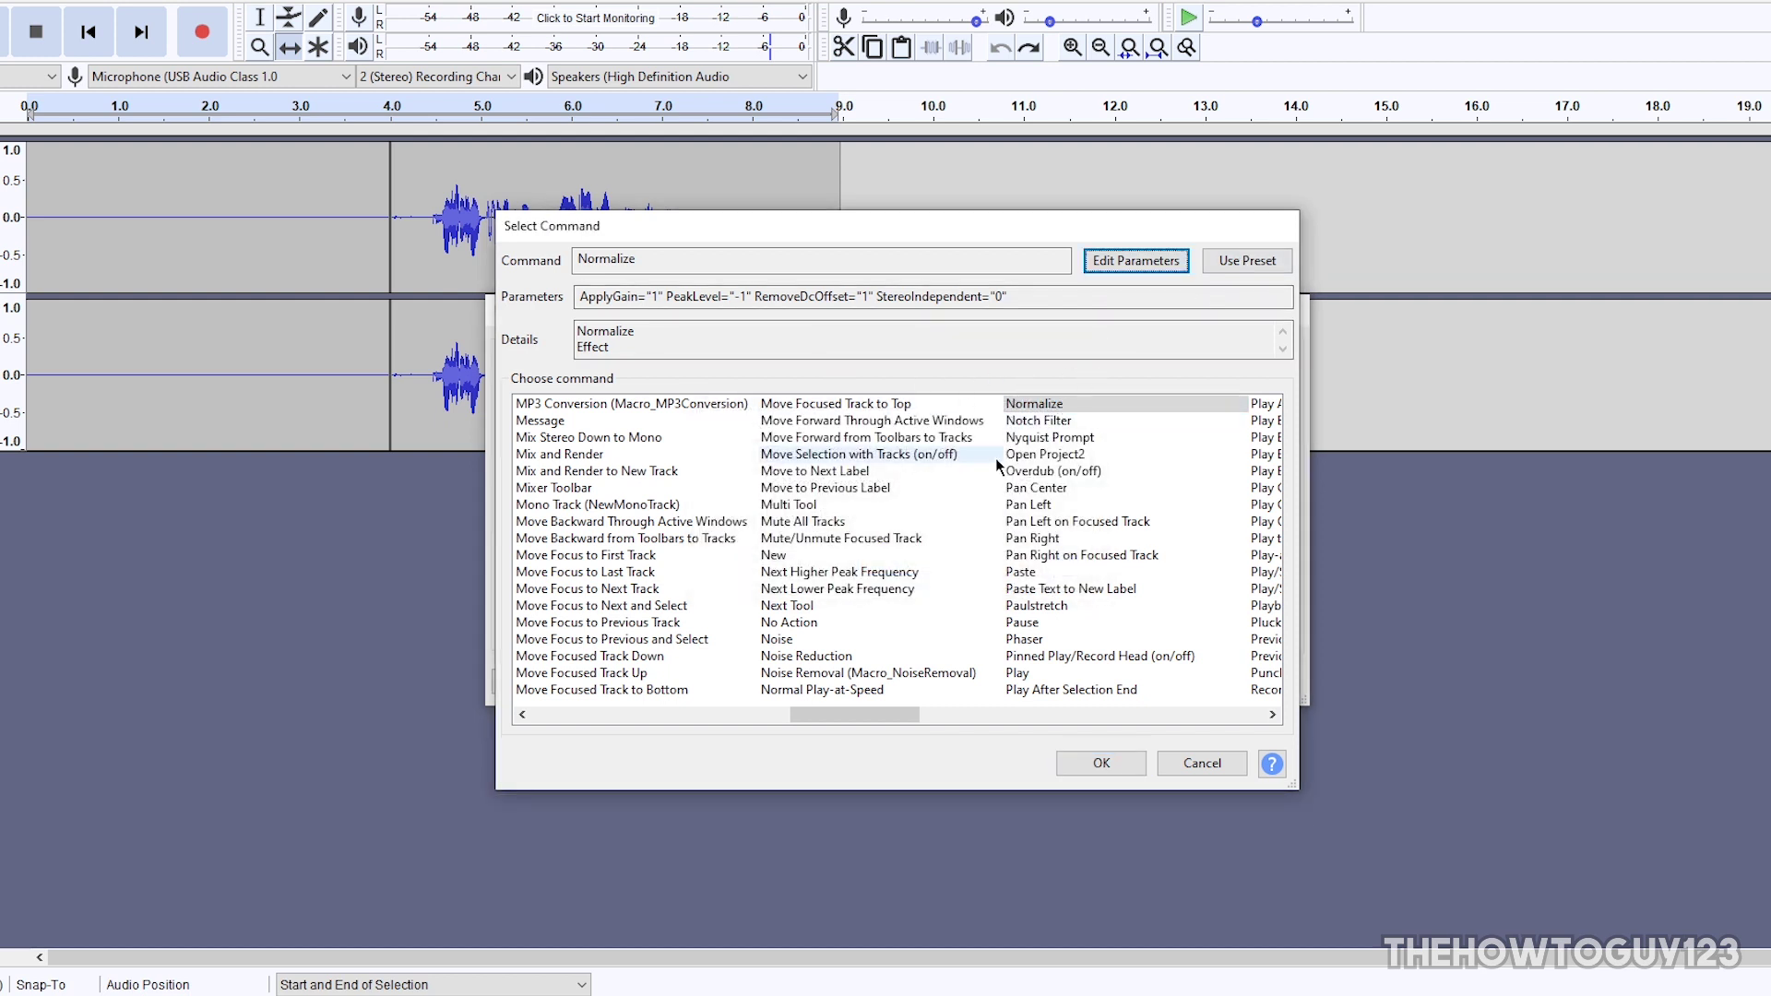
left_click(1038, 405)
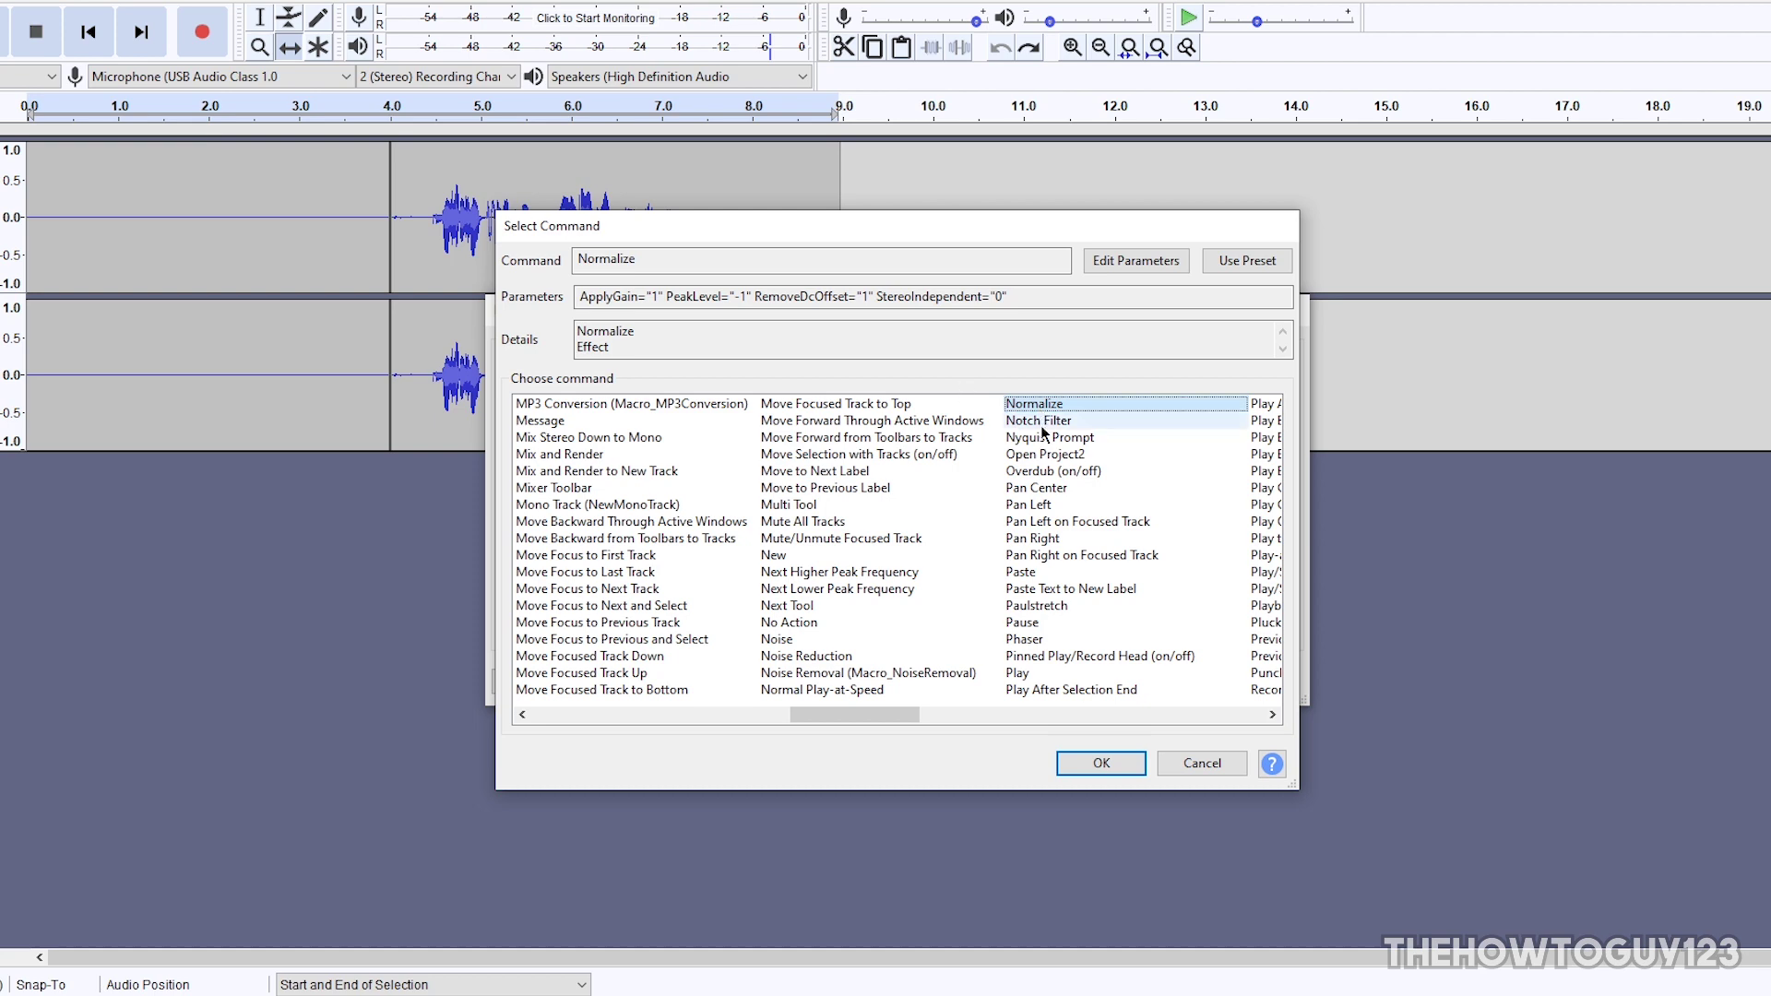
left_click(1098, 765)
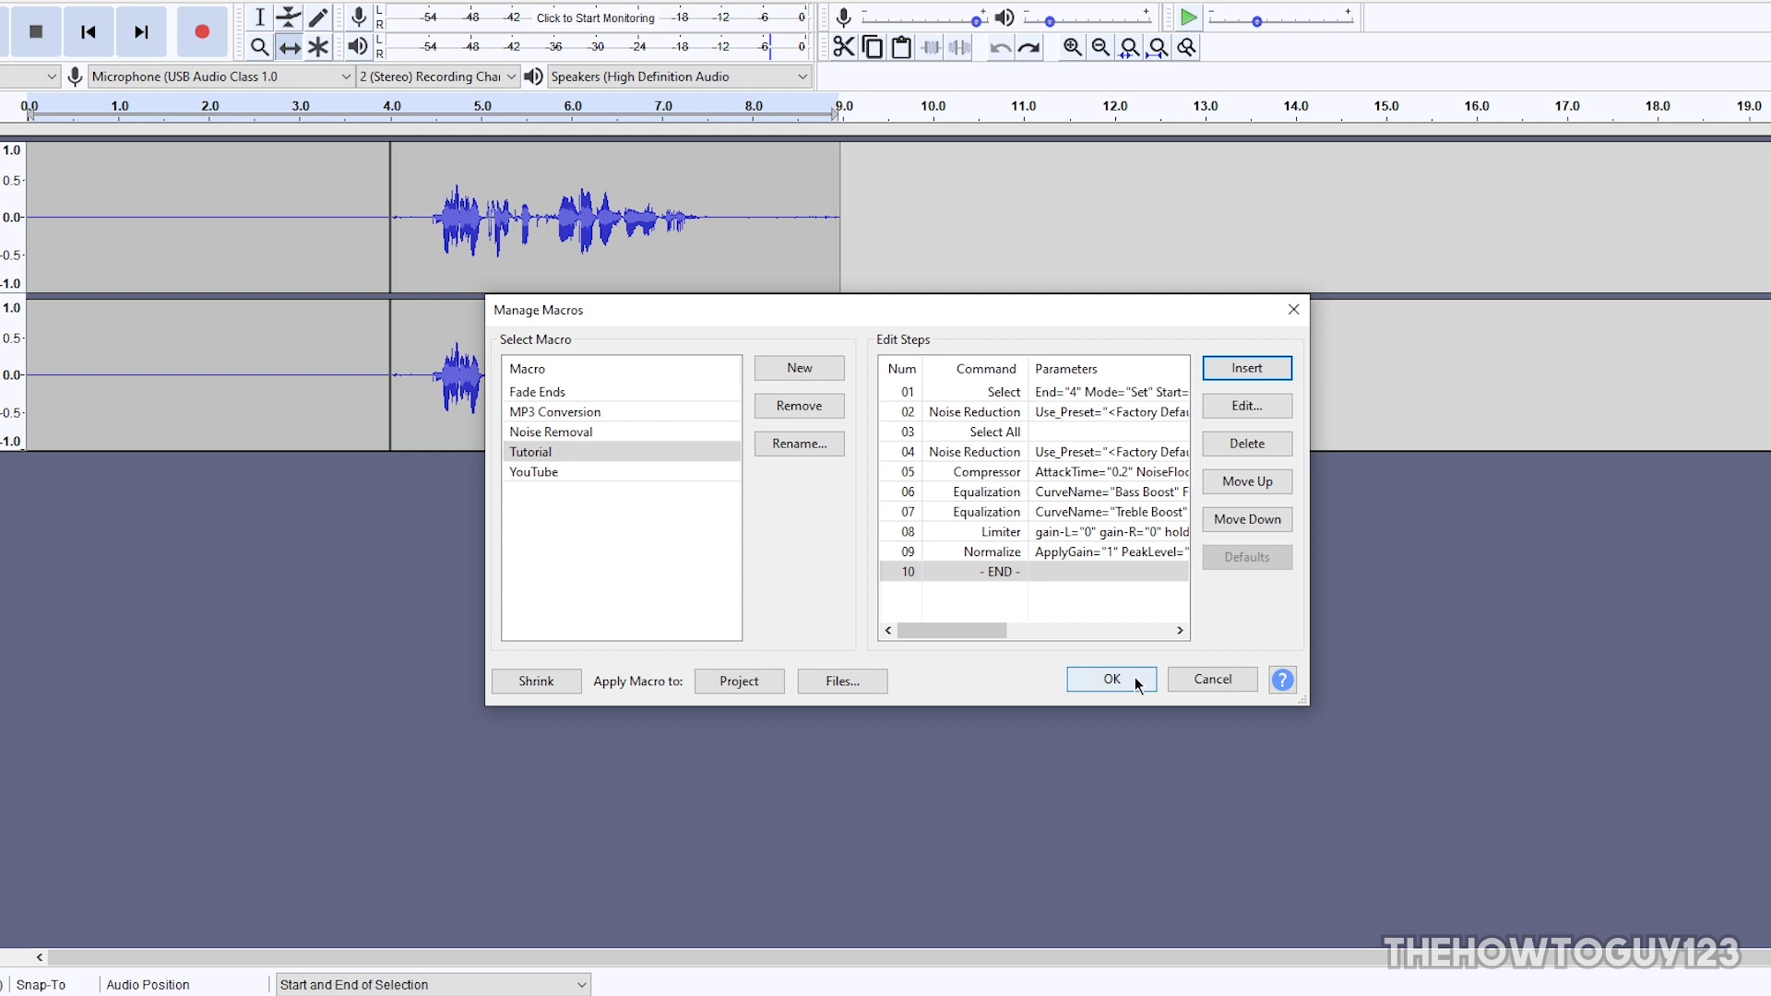
left_click(1077, 397)
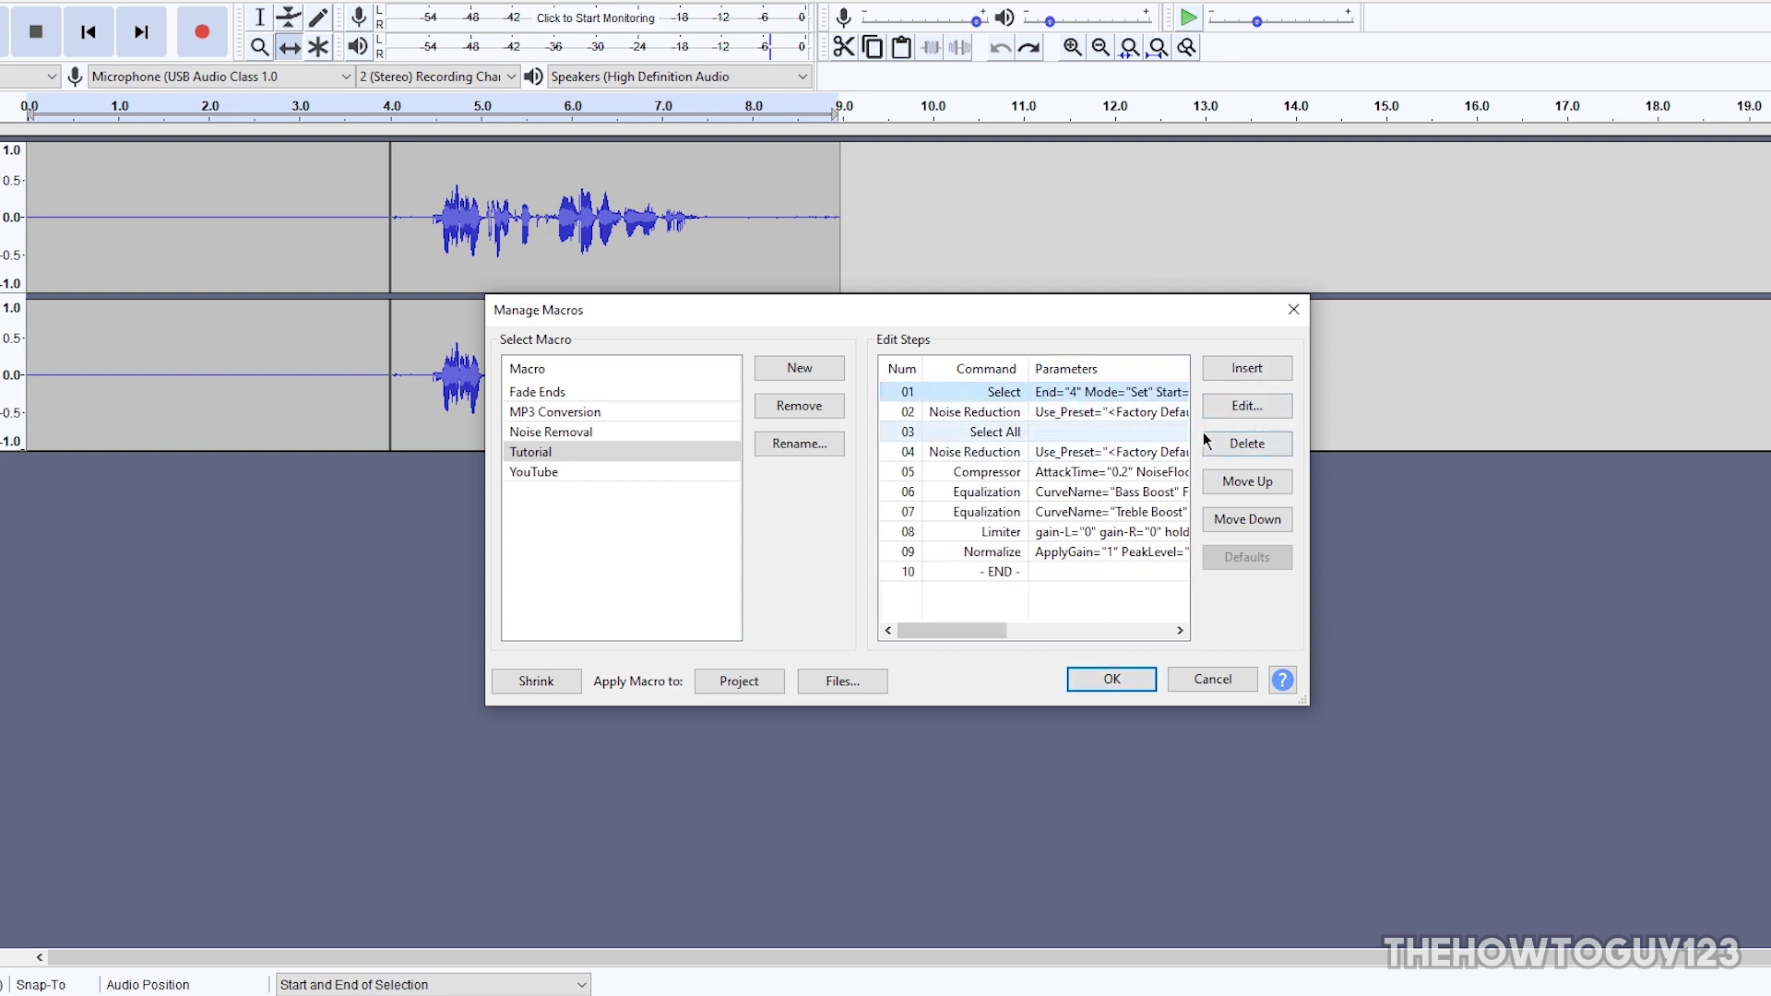
left_click(964, 412)
left_click(965, 448)
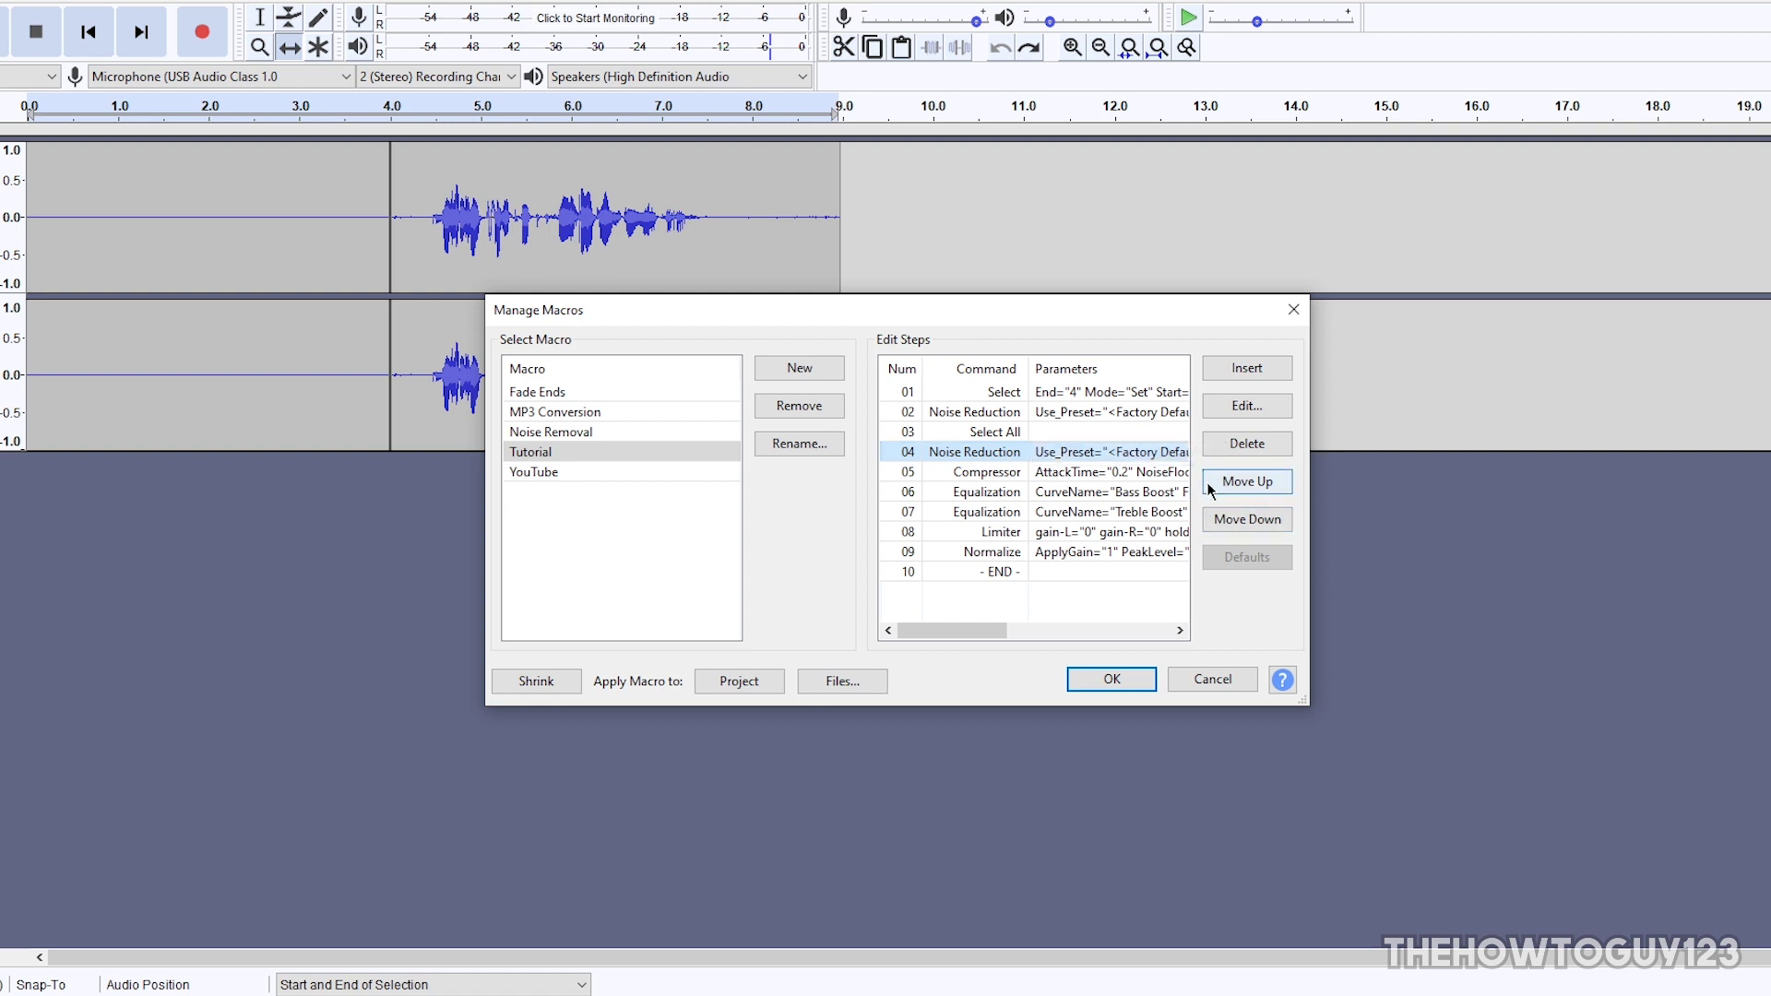
left_click(993, 435)
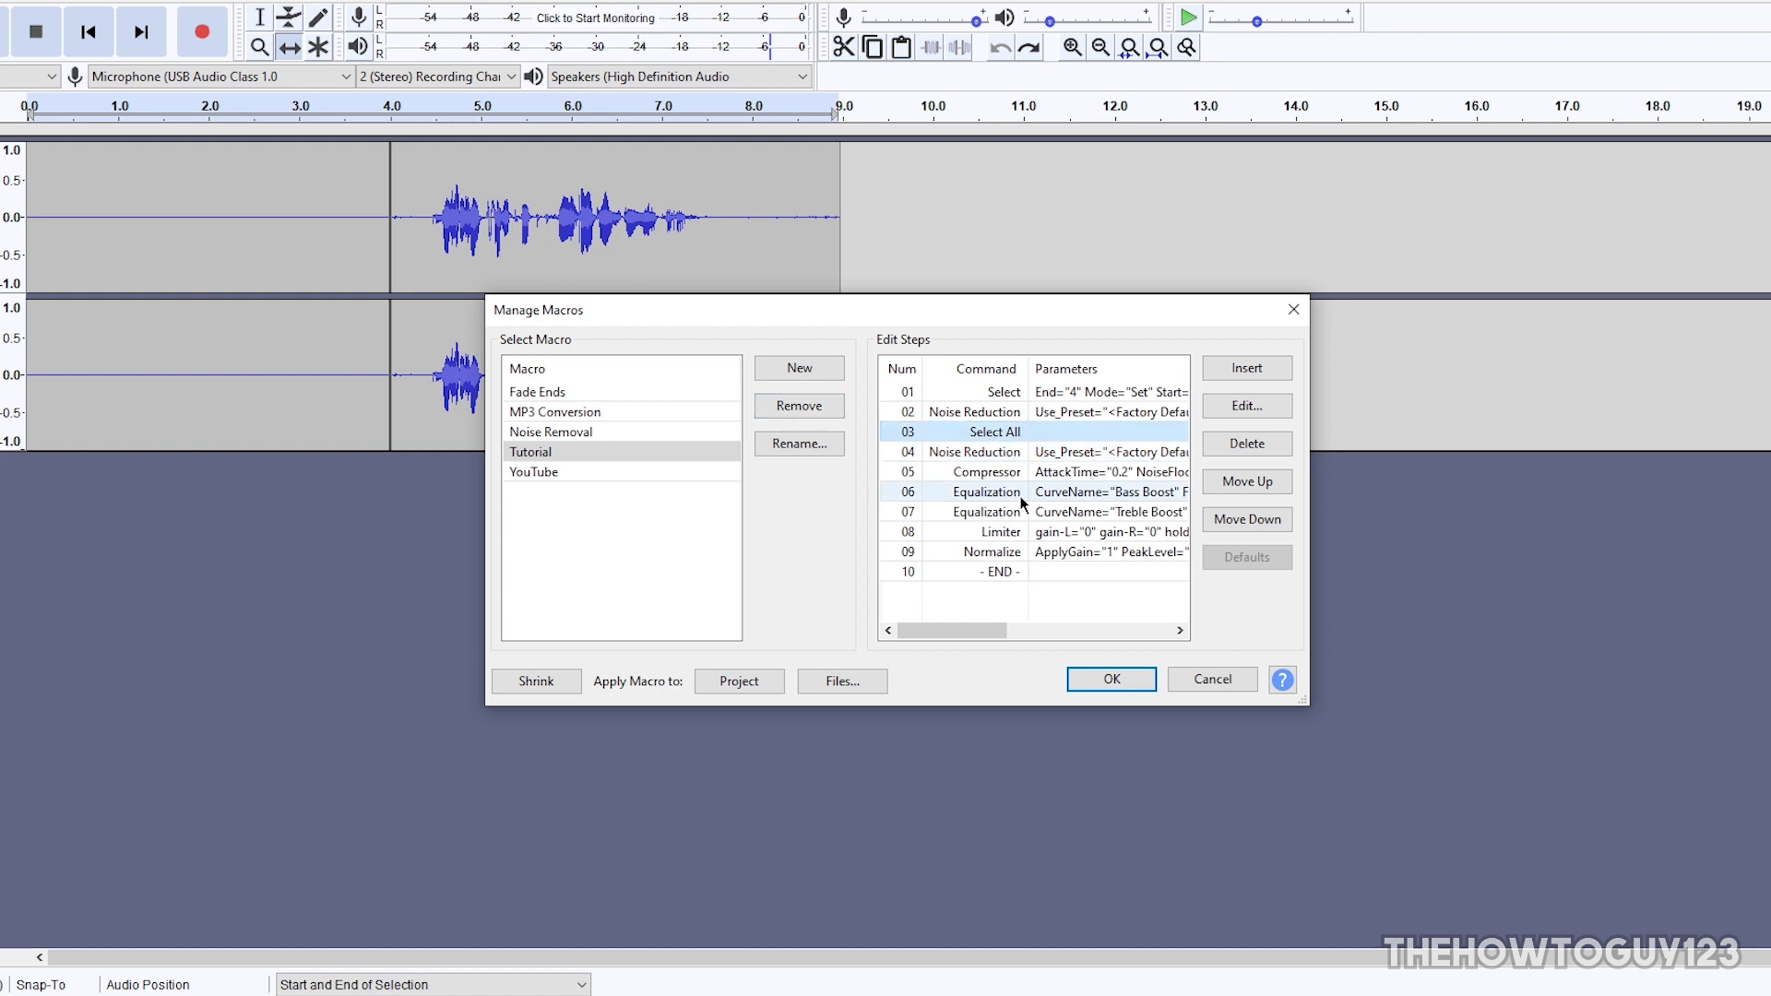
left_click(1249, 484)
left_click(1249, 483)
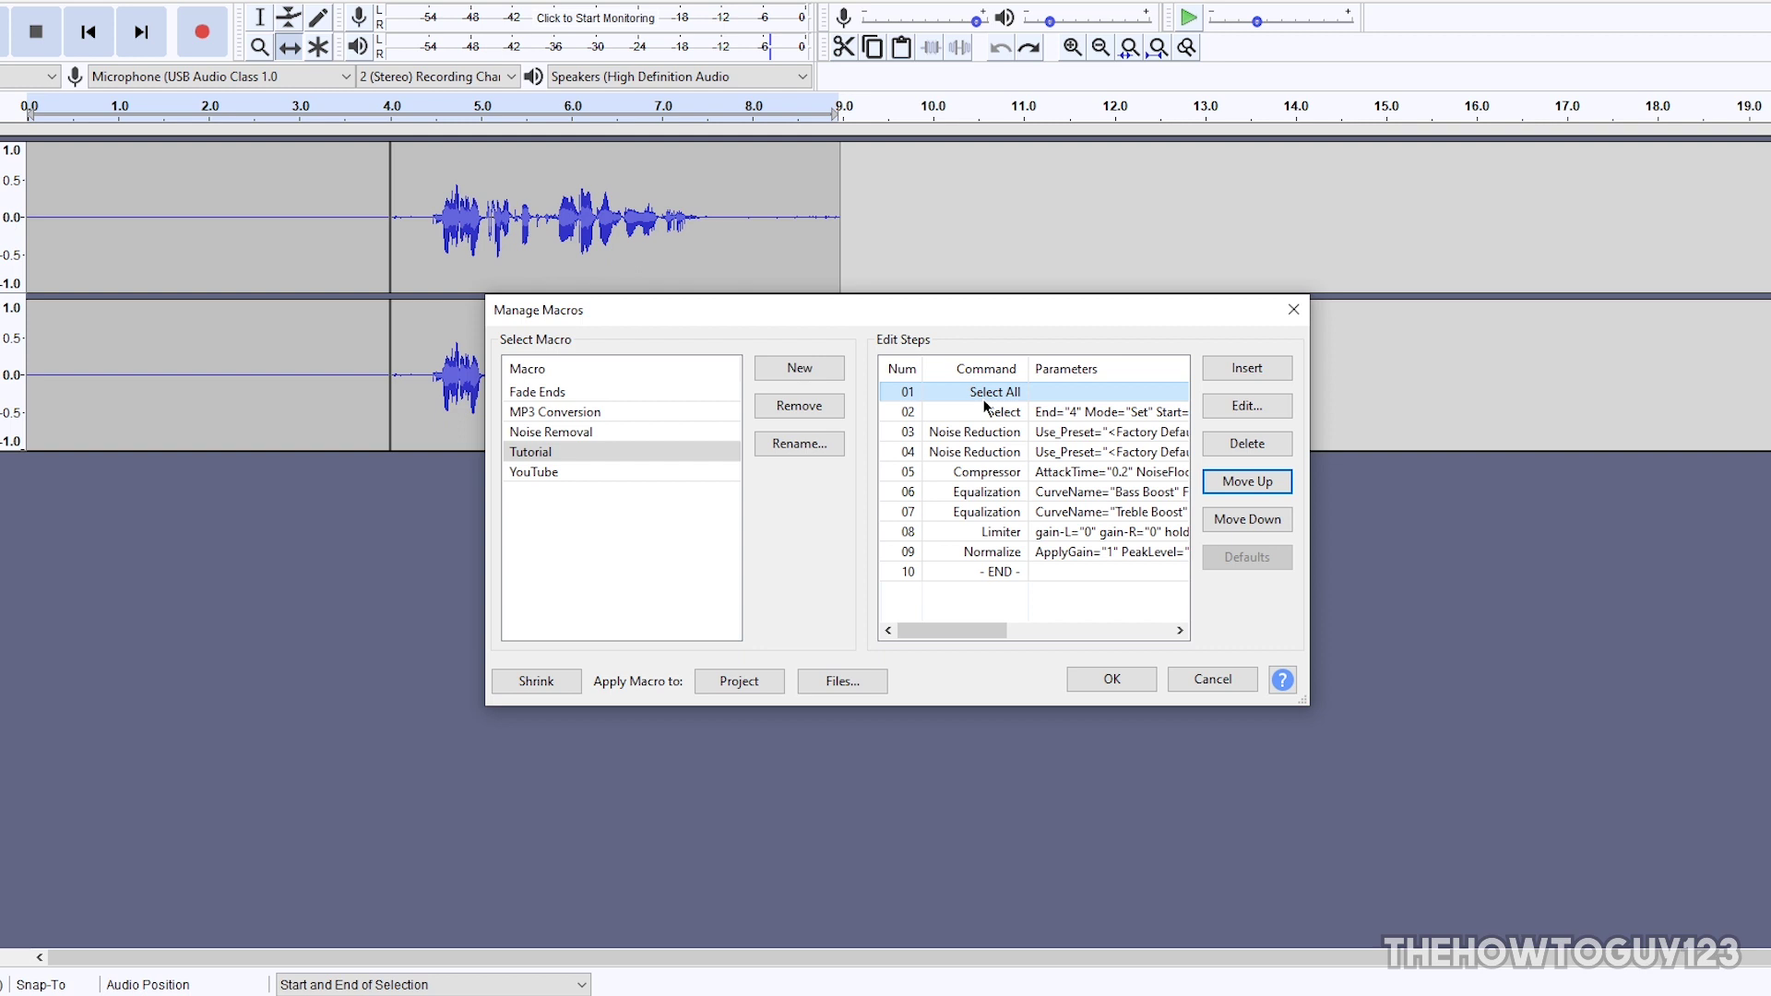
left_click(1248, 520)
left_click(1248, 520)
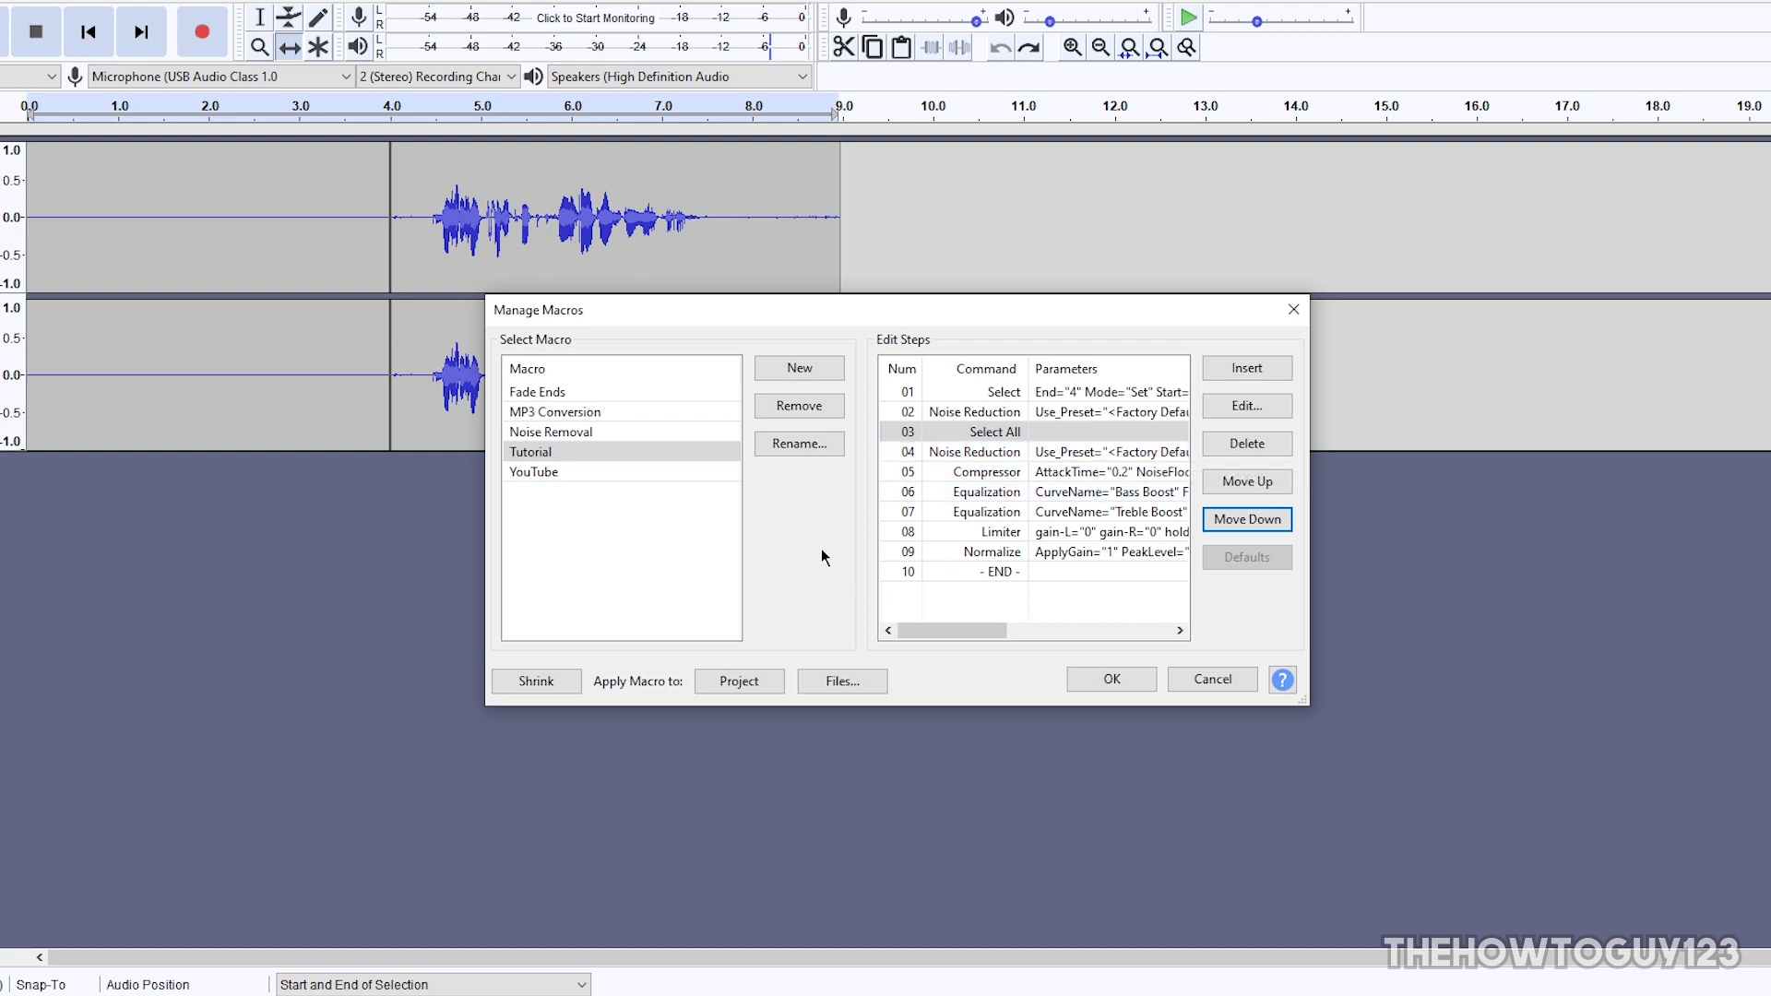
Close Manage Macros and apply Tutorial via Tools > Apply Macro.
left_click(1114, 680)
left_click(502, 42)
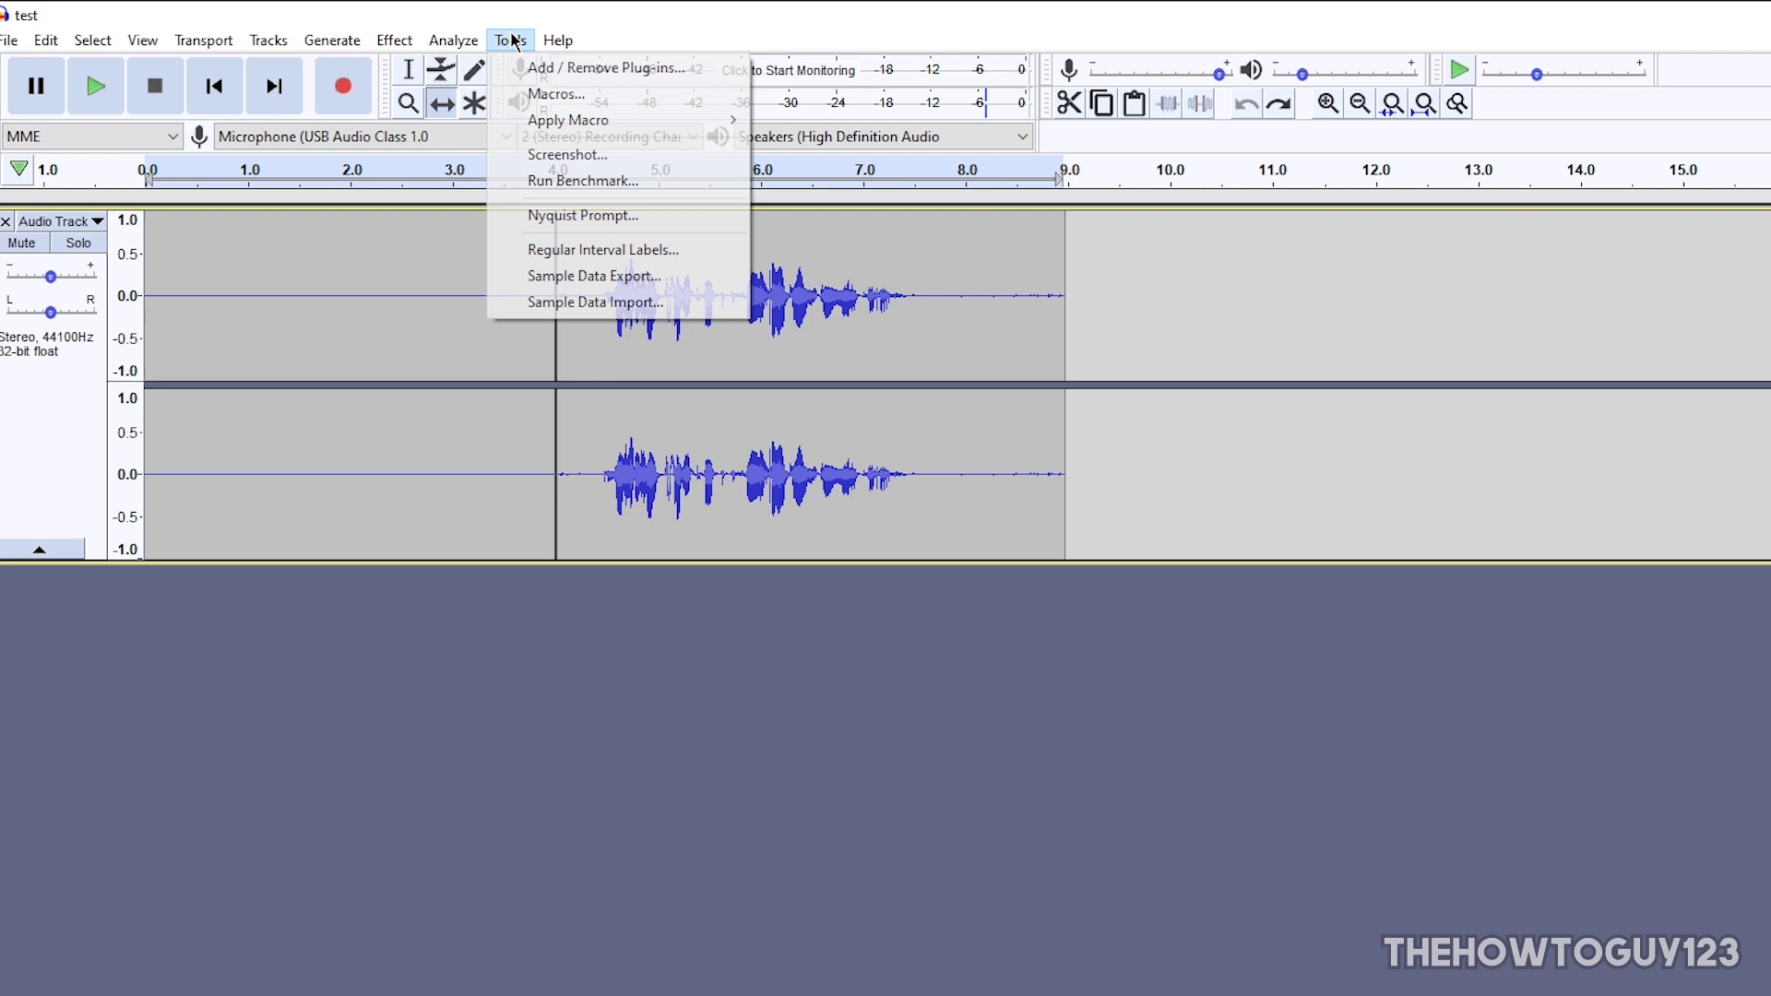
mouse_move(542, 123)
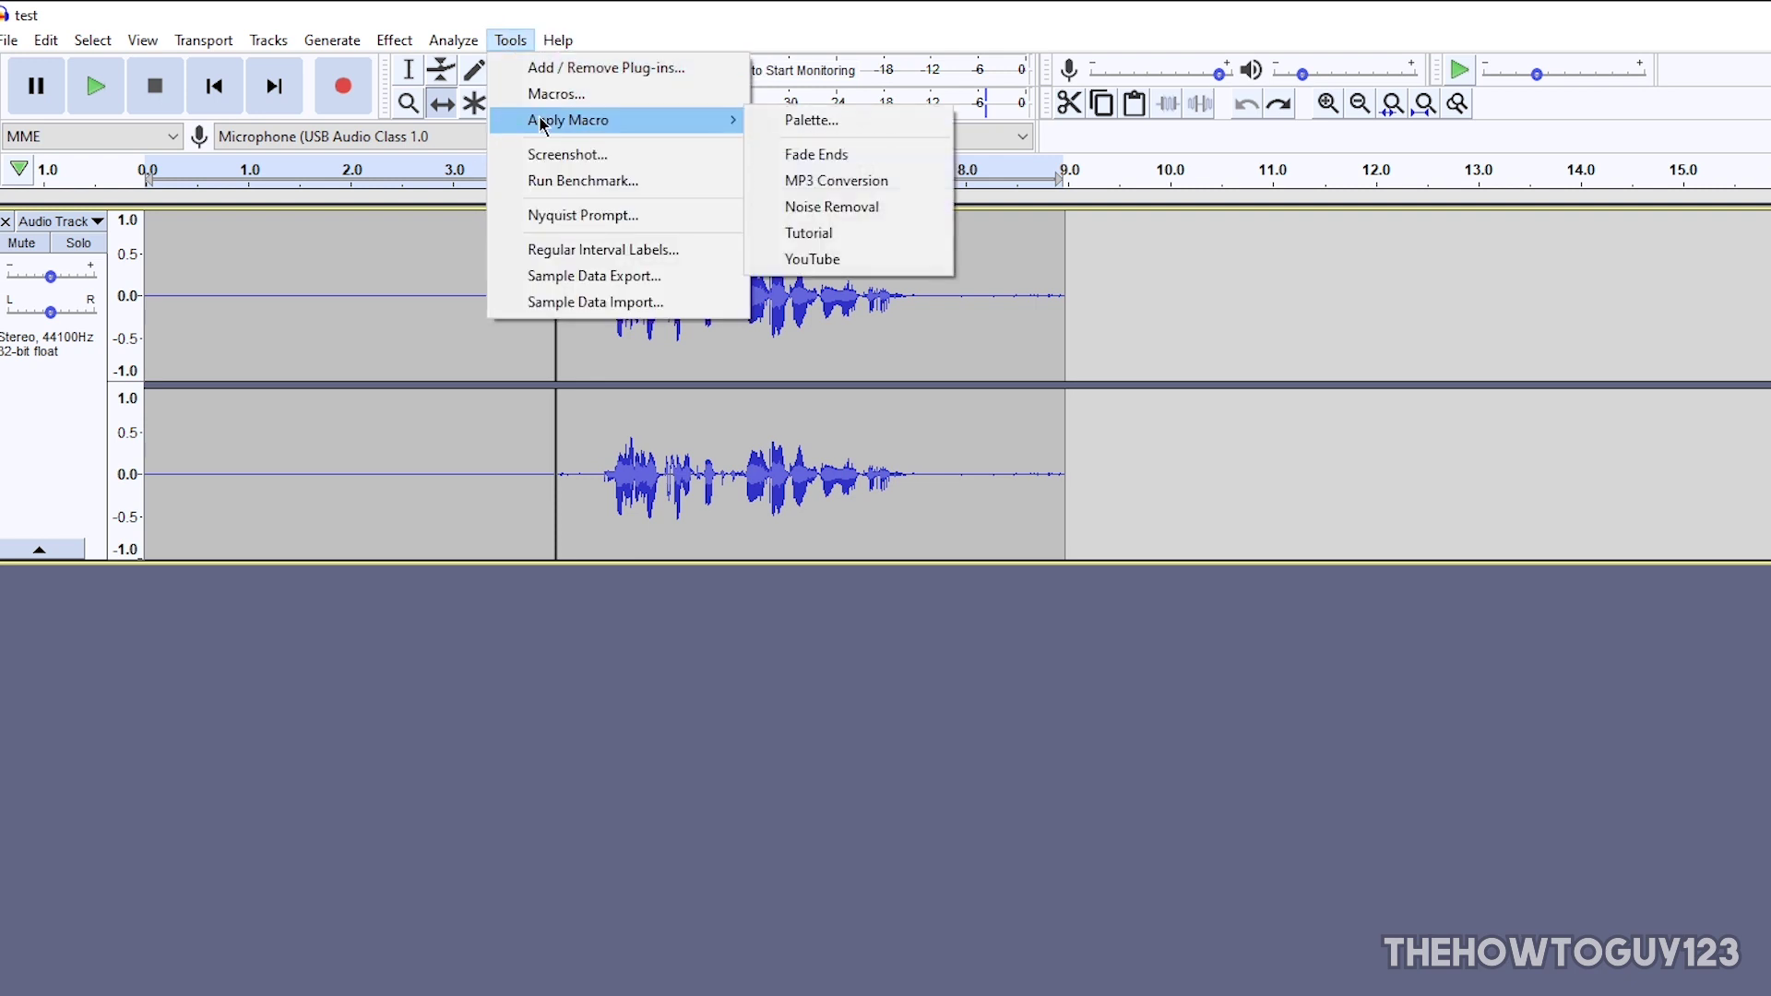
left_click(817, 241)
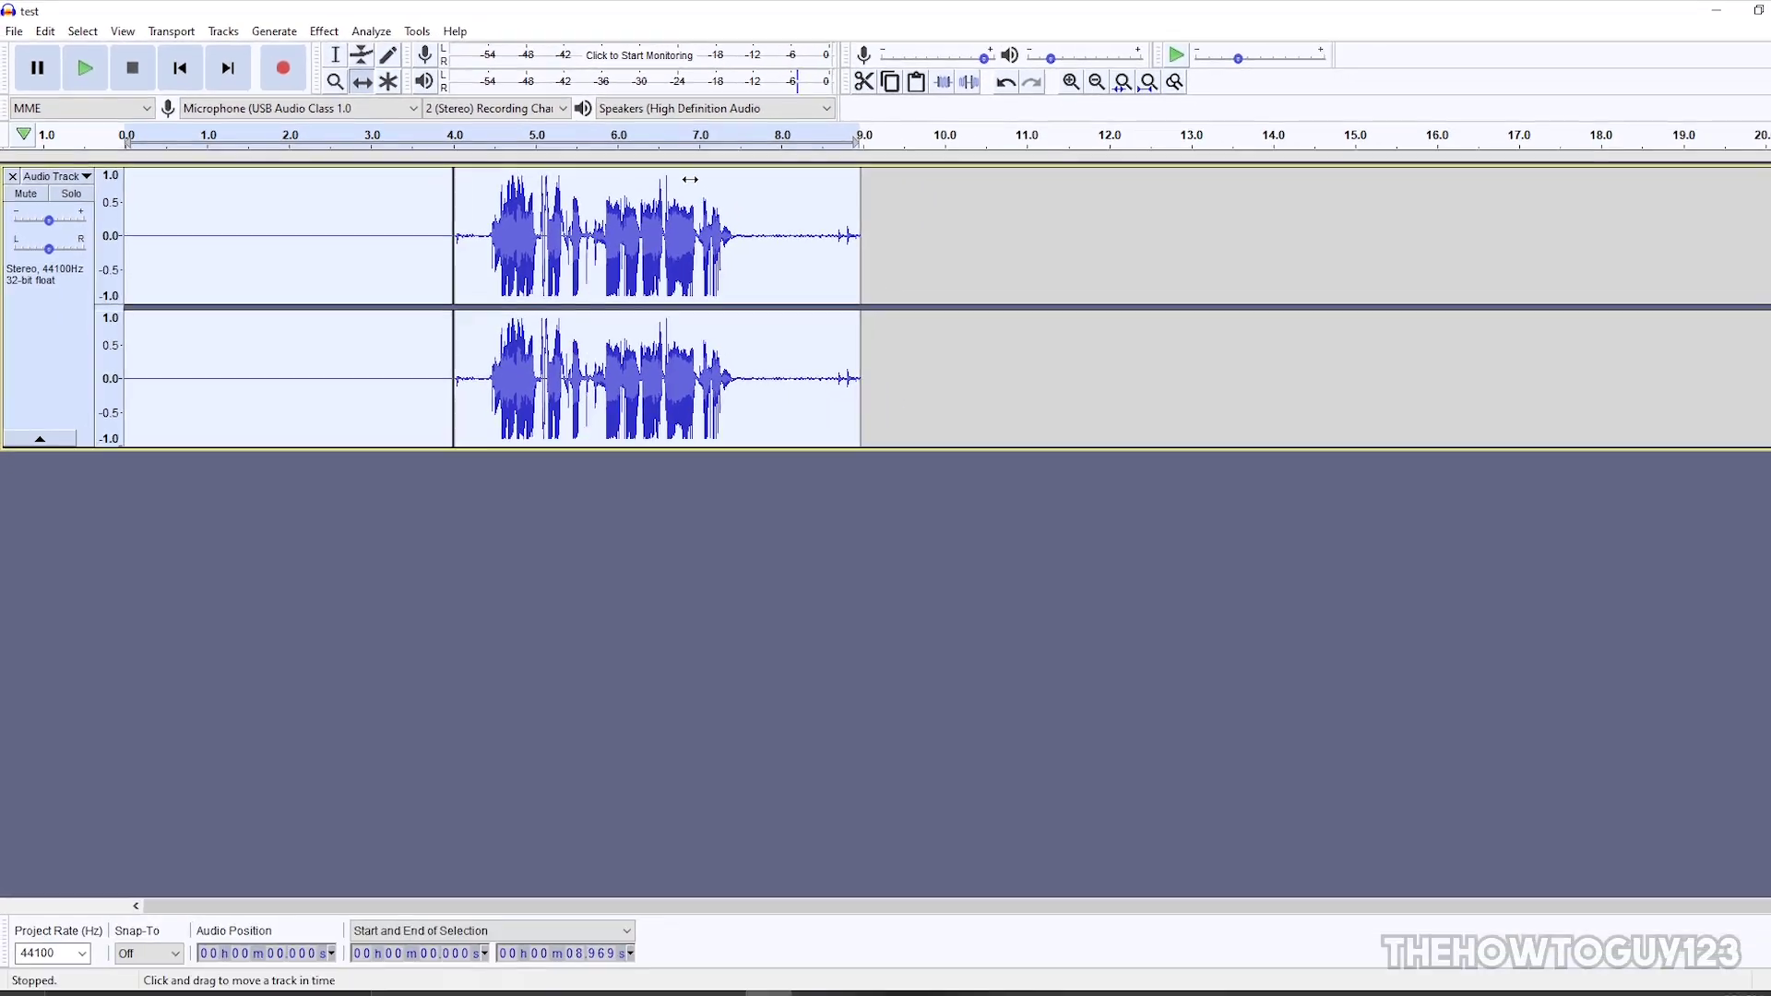
Nudge the clip earlier, play and stop the processed audio, then nudge the Gain slider down.
left_click_drag(464, 229, 461, 235)
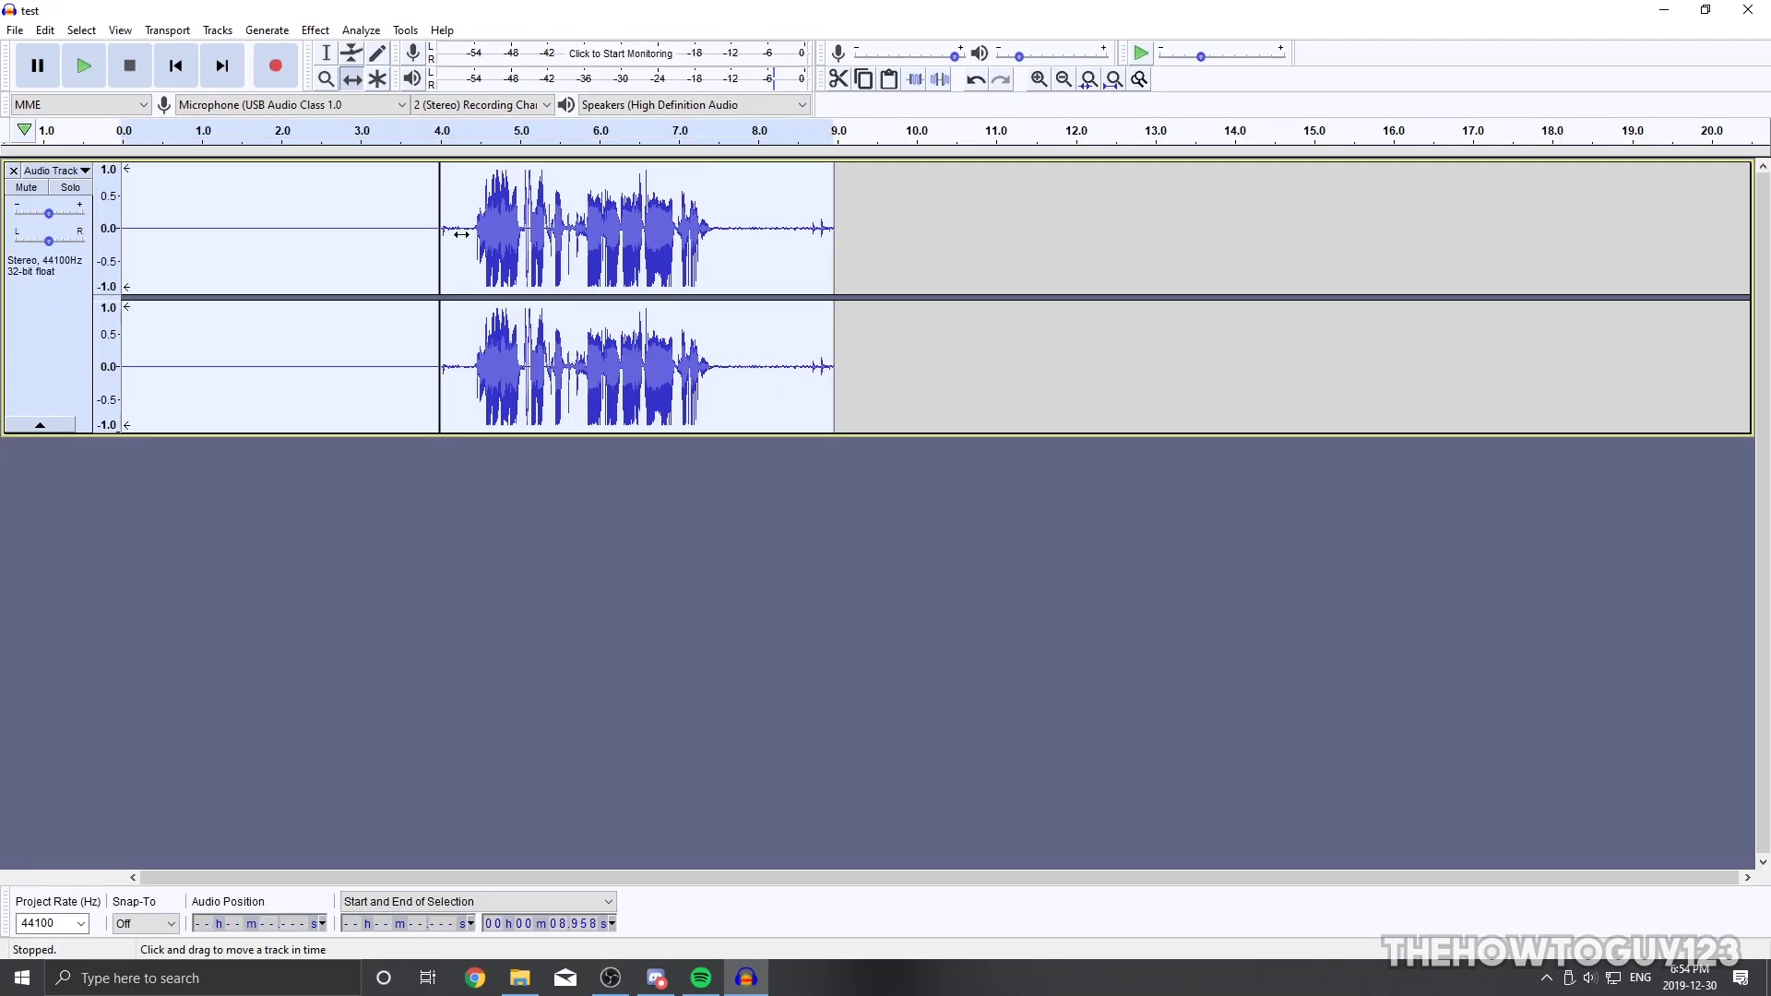
key("F1")
key("space")
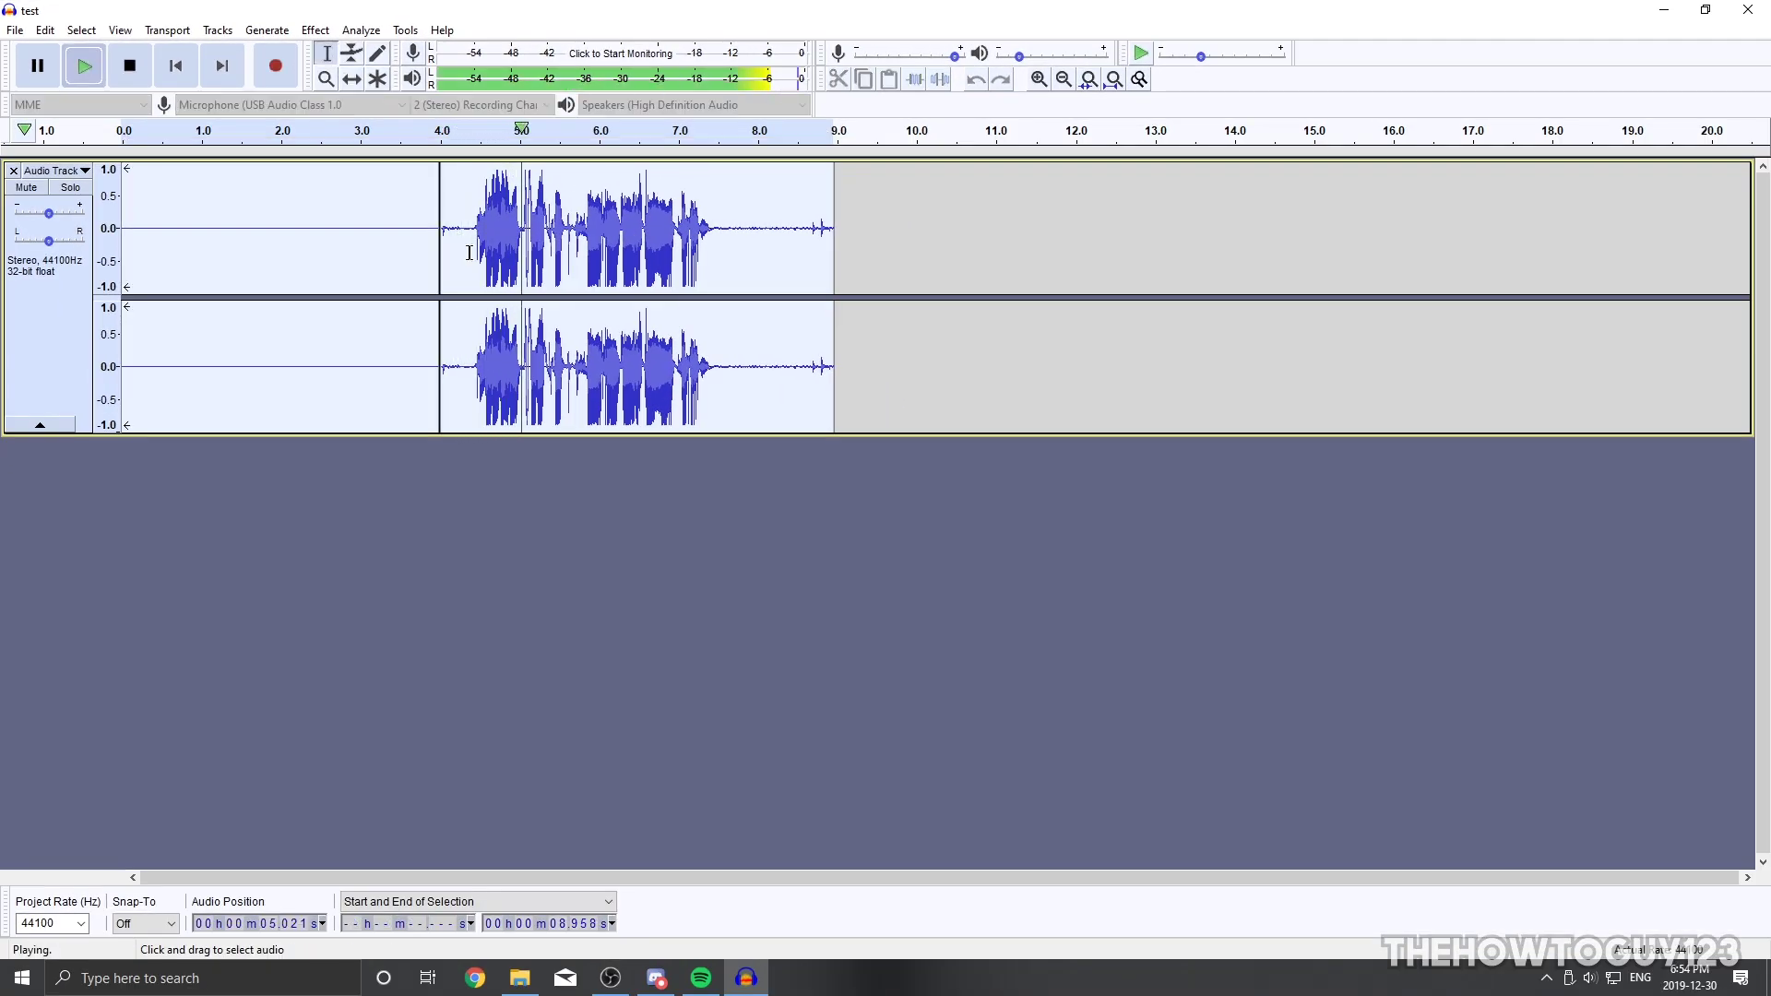
left_click(132, 73)
left_click_drag(48, 213, 44, 213)
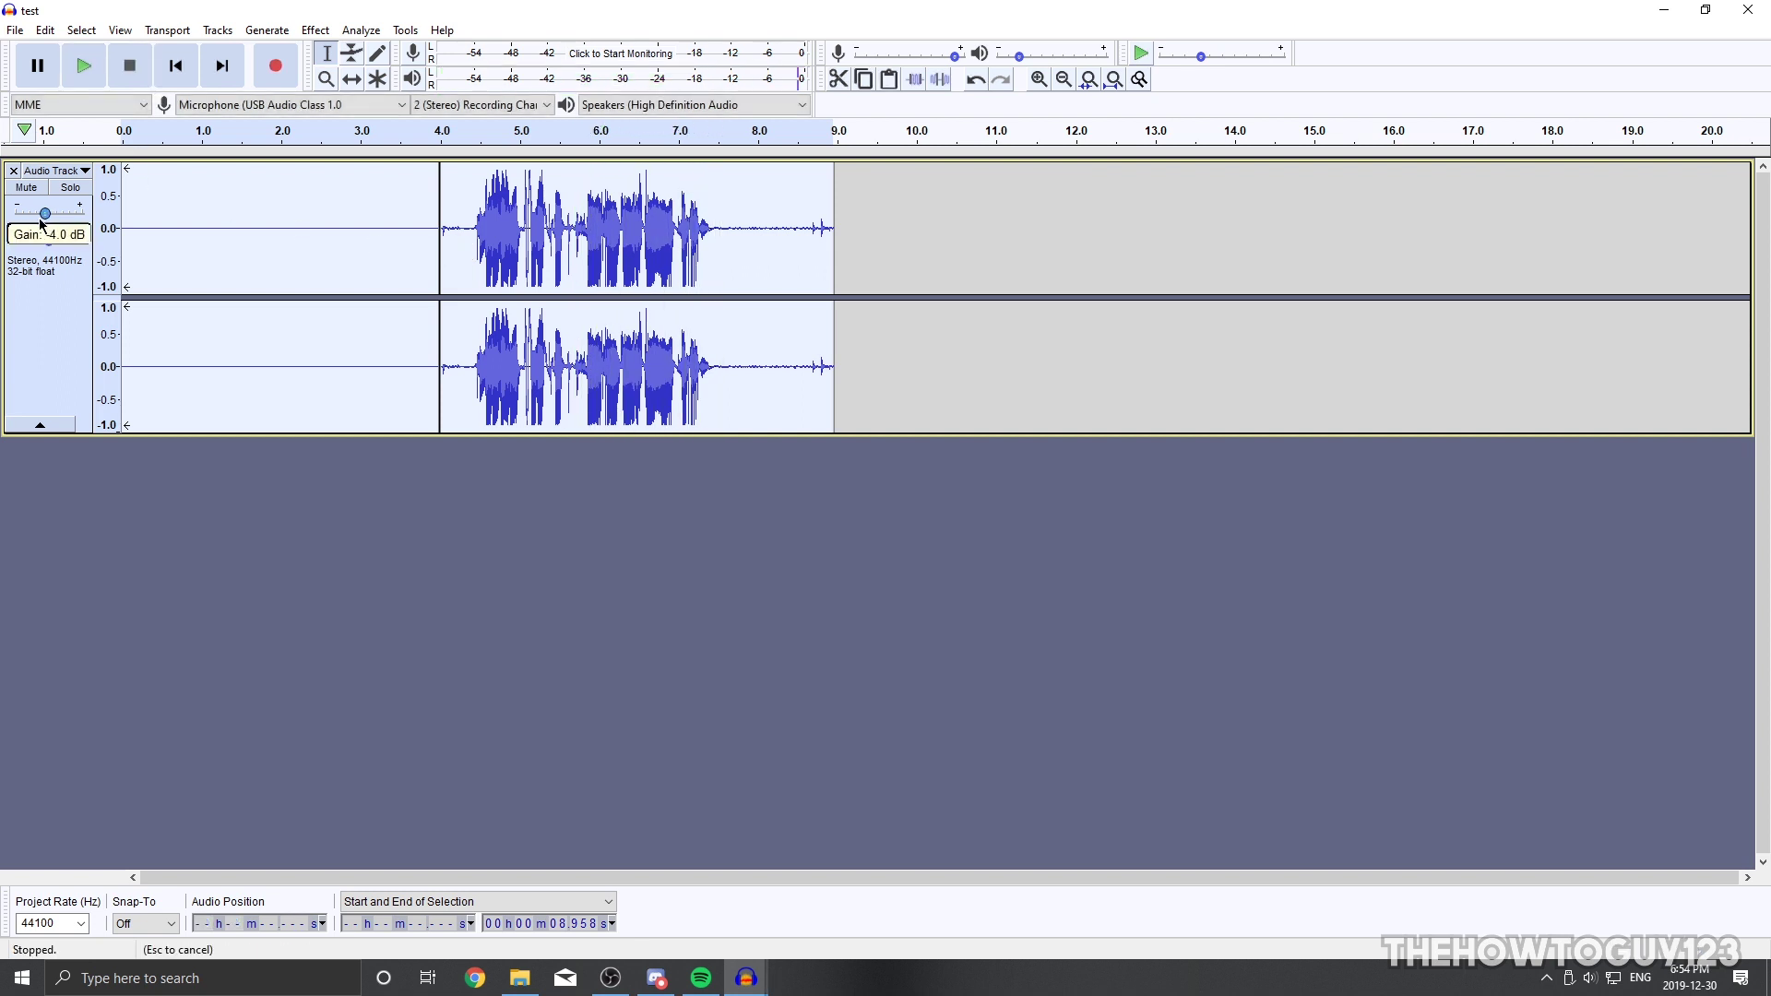